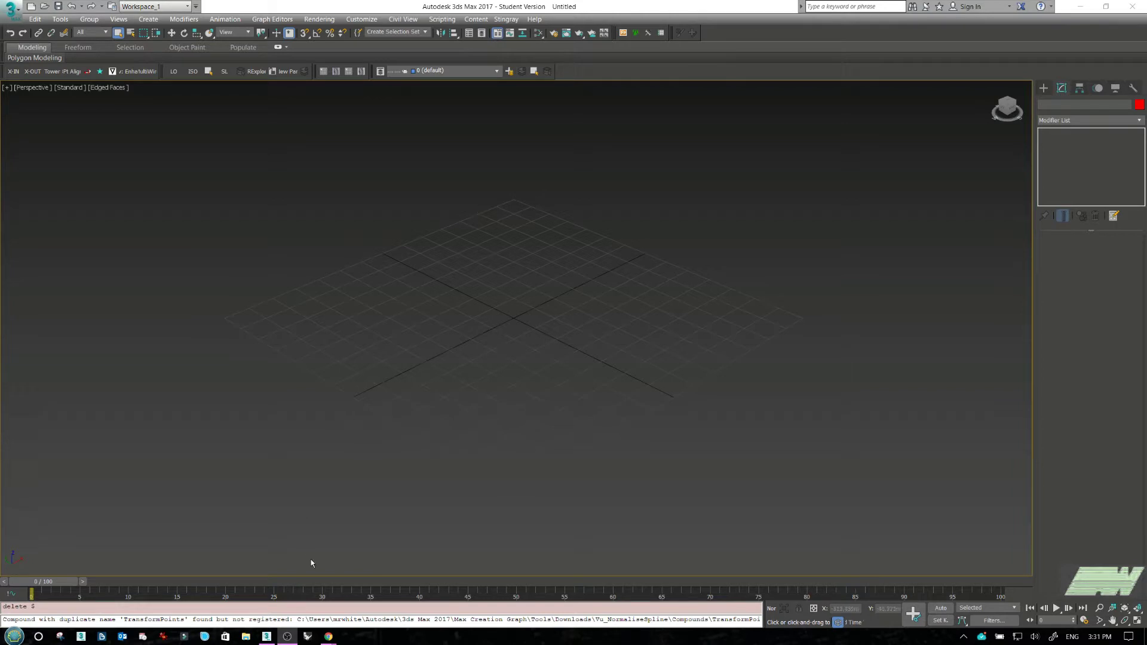
Step: Review the Greeble plugin page on max.klanky.com, then minimize File Explorer and Chrome to reveal 3ds Max
mouse_move(329, 638)
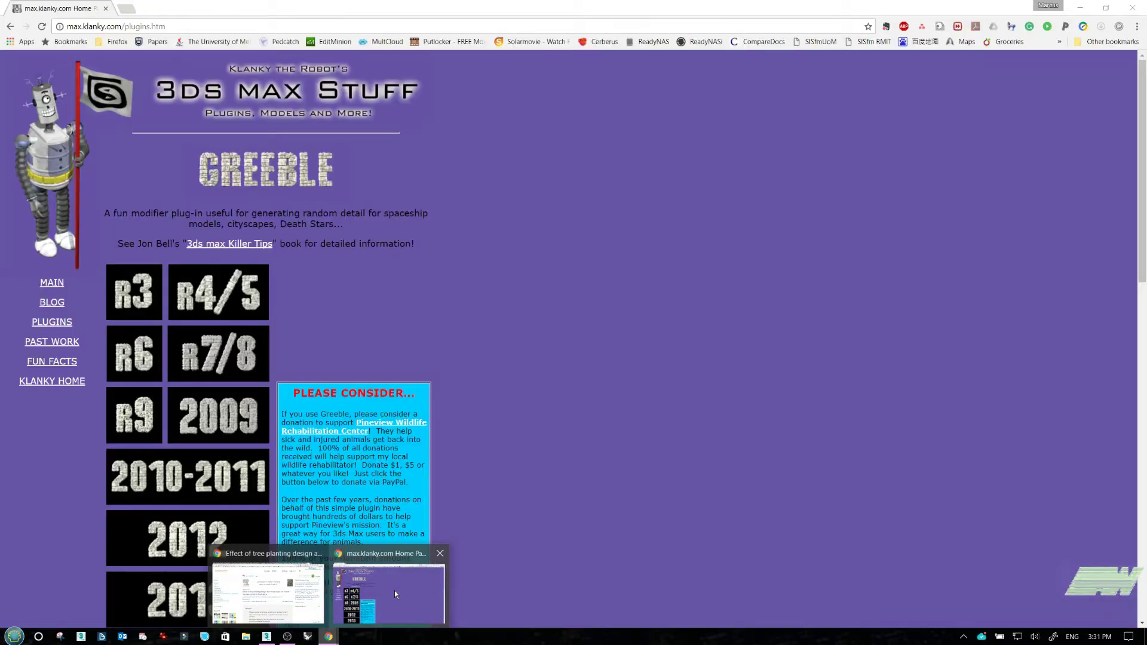
click(395, 591)
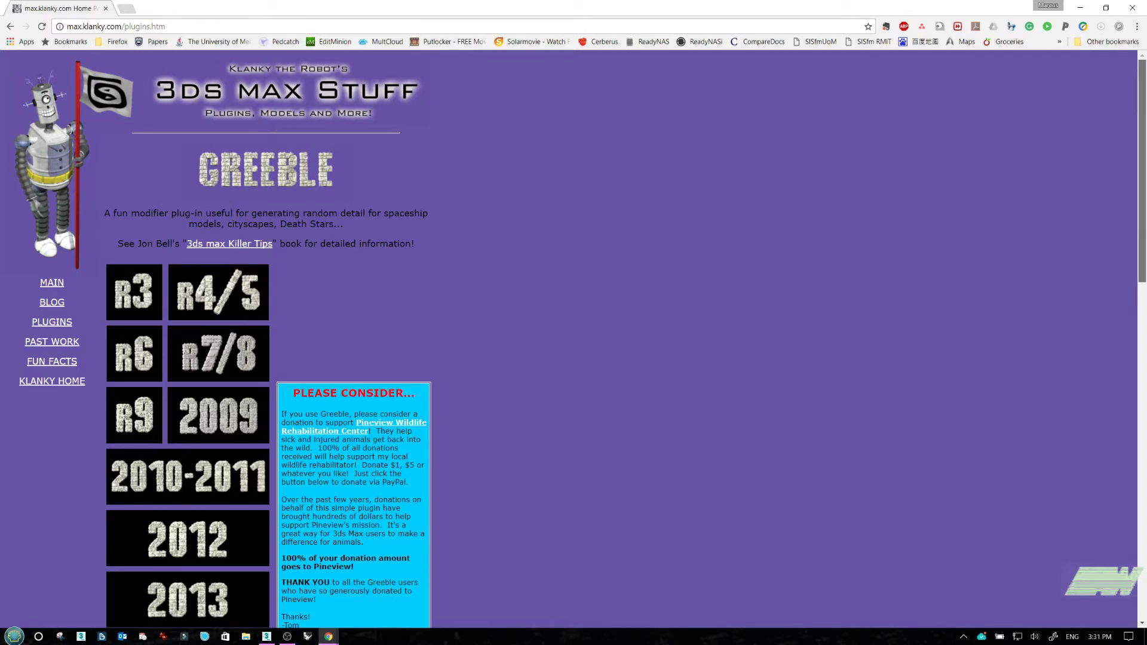
scroll(293, 311, down, 6)
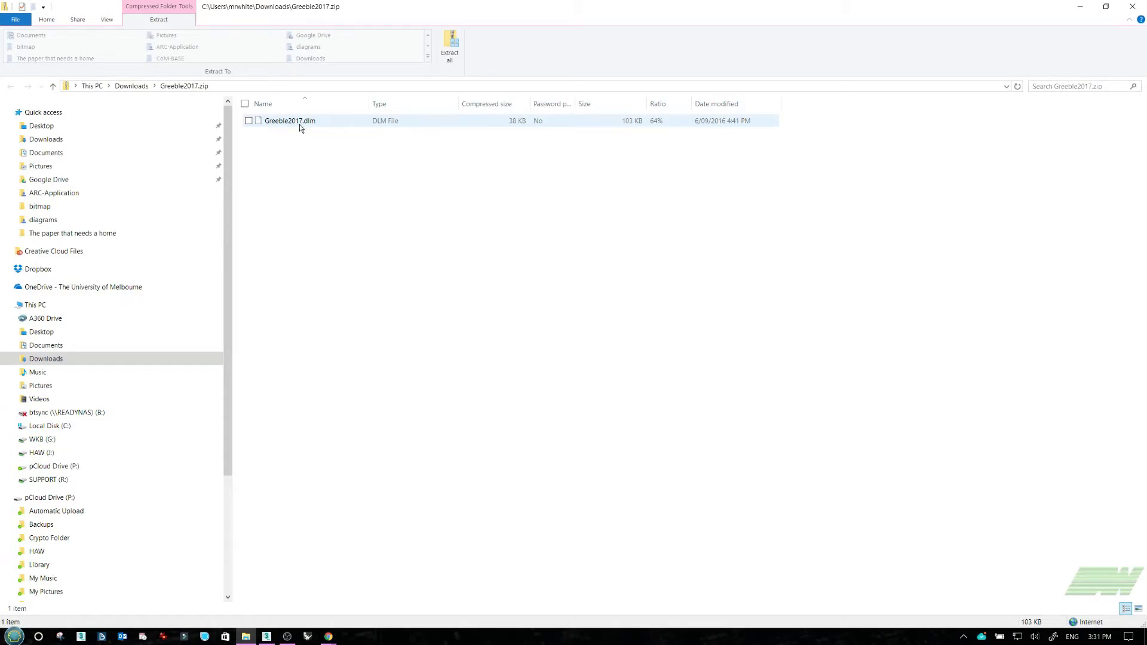
click(1083, 7)
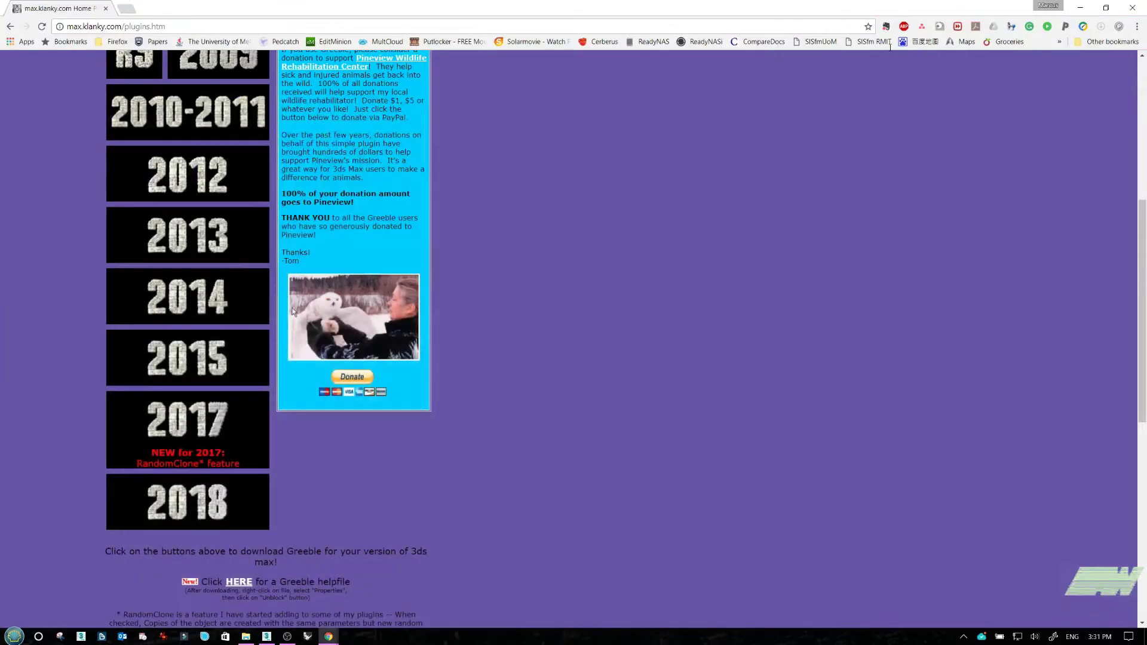
click(1080, 7)
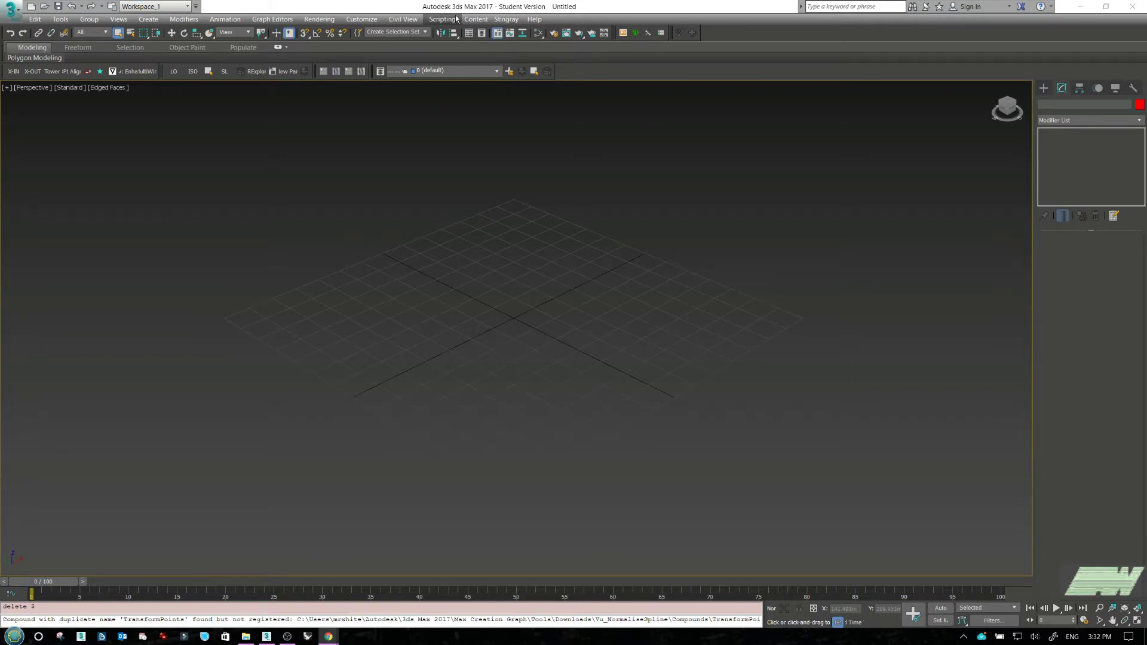
click(366, 20)
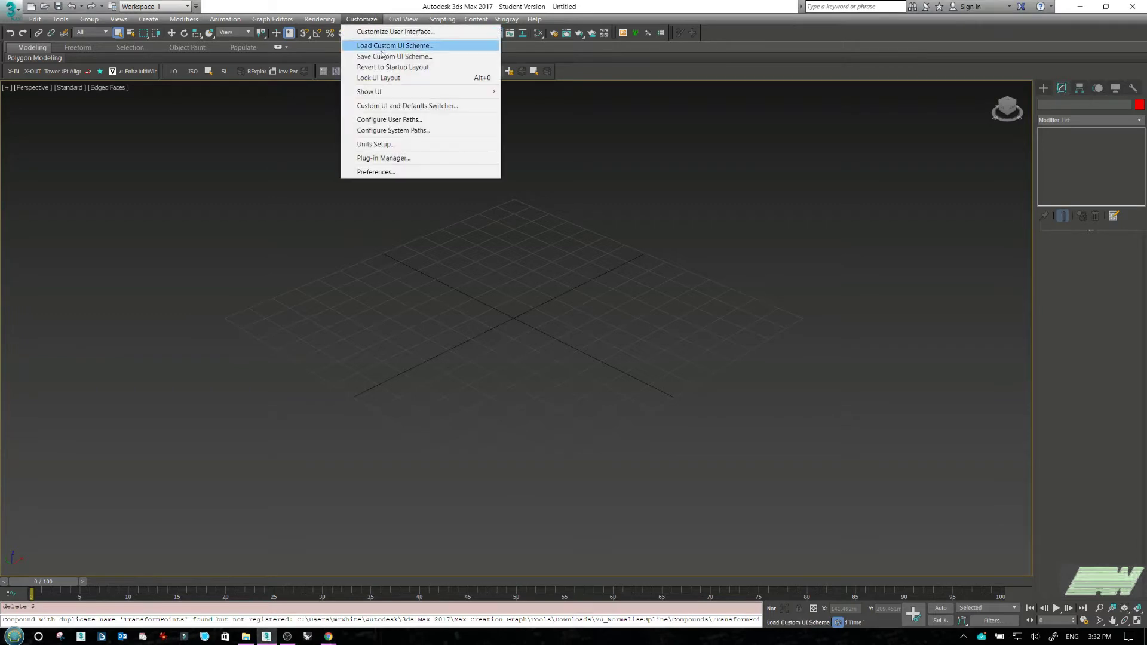
click(410, 130)
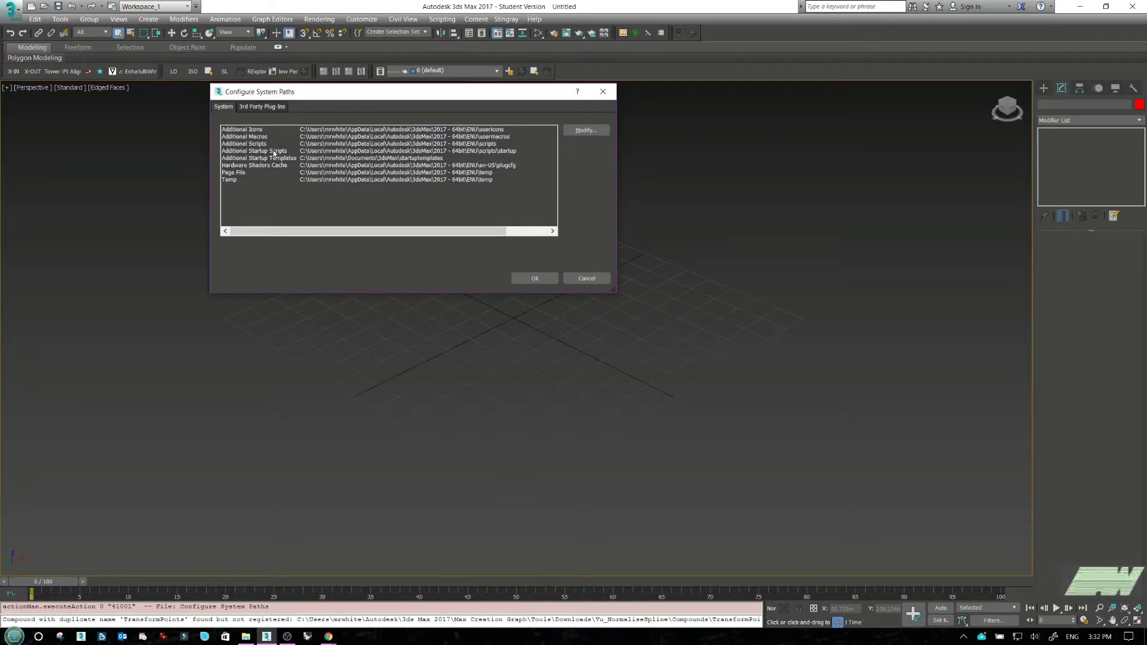
click(268, 107)
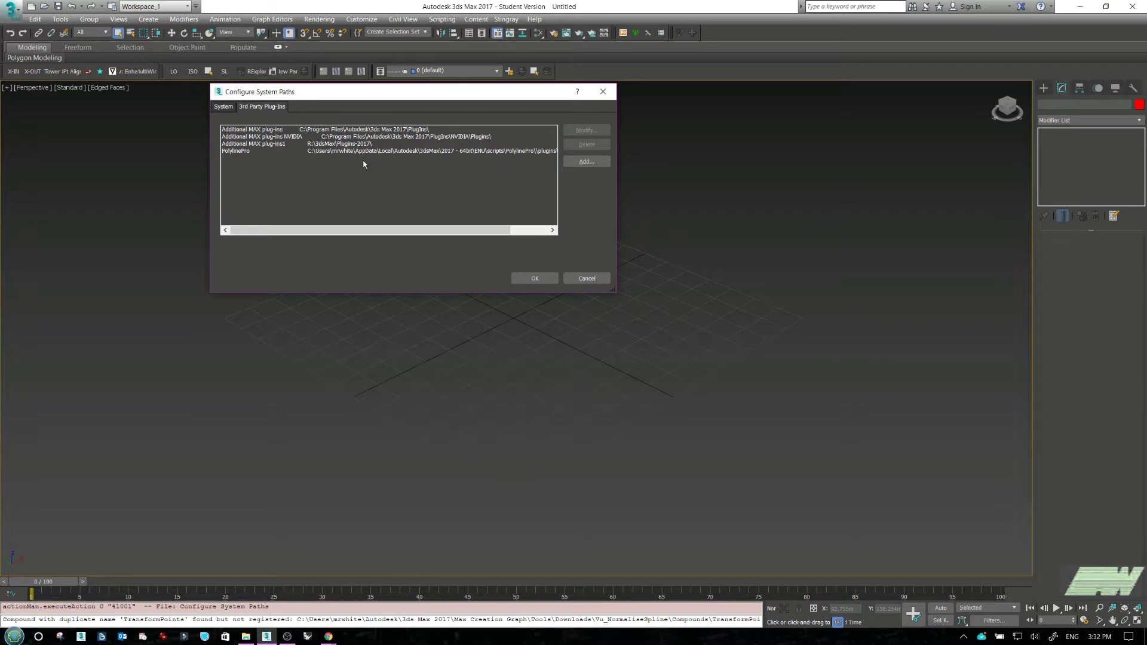
click(286, 145)
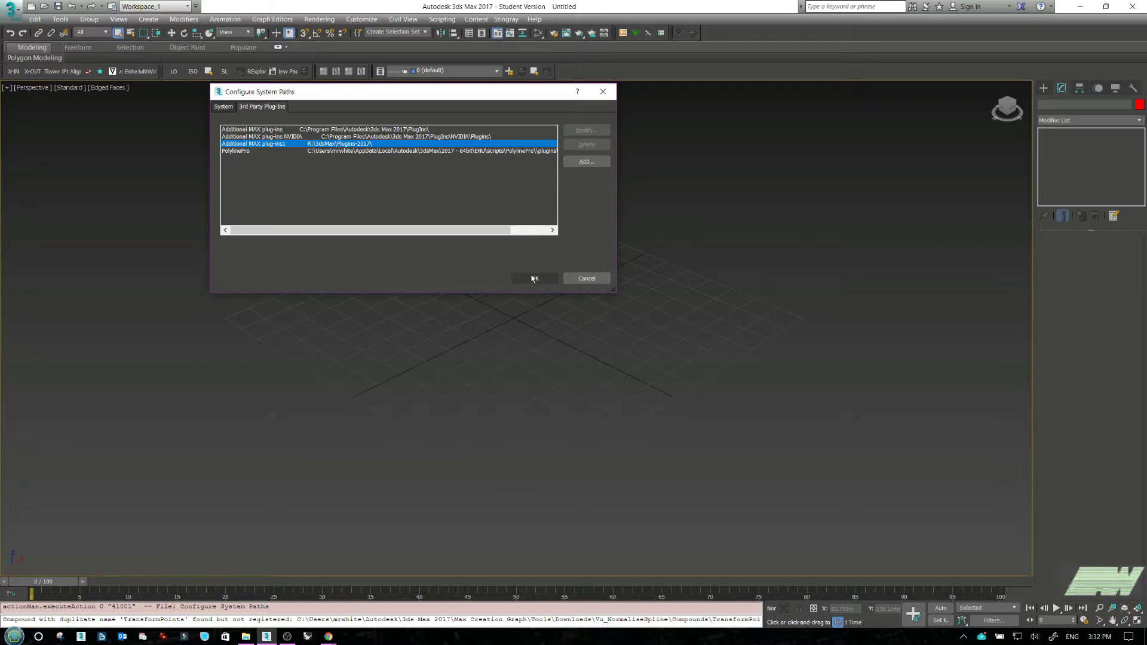
click(586, 162)
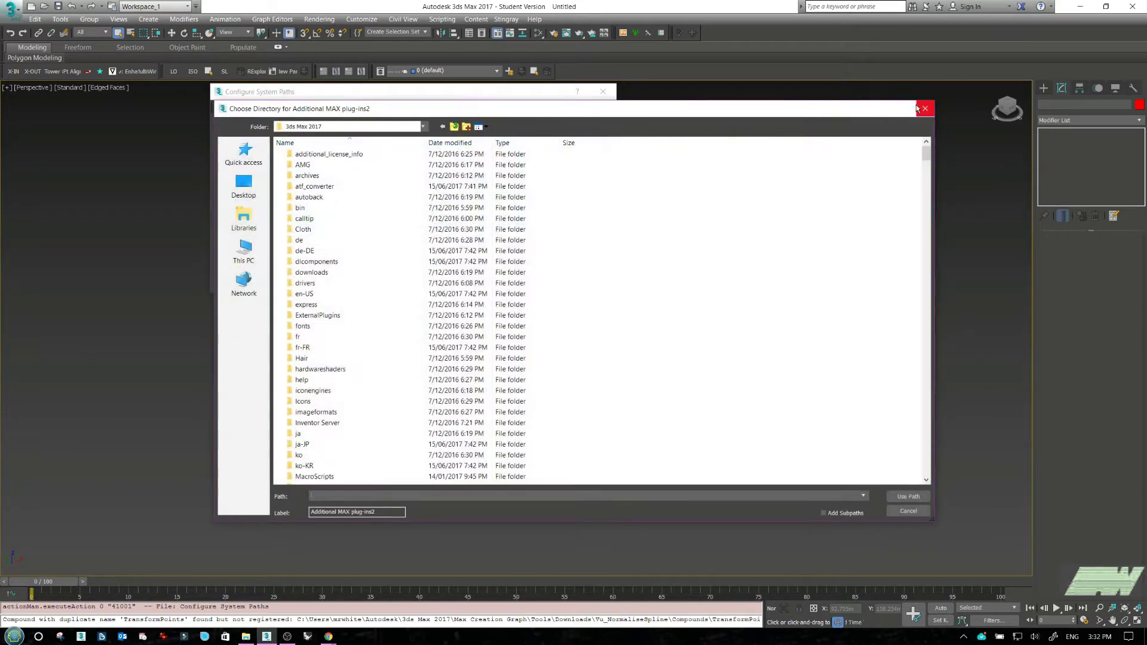
click(918, 108)
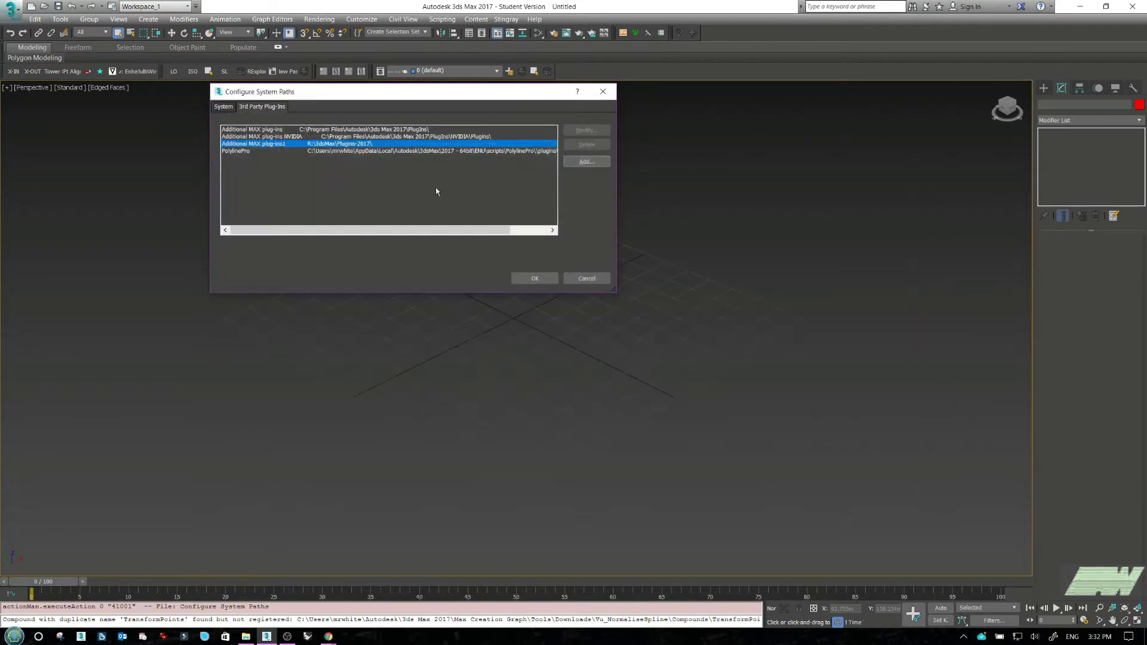
click(526, 278)
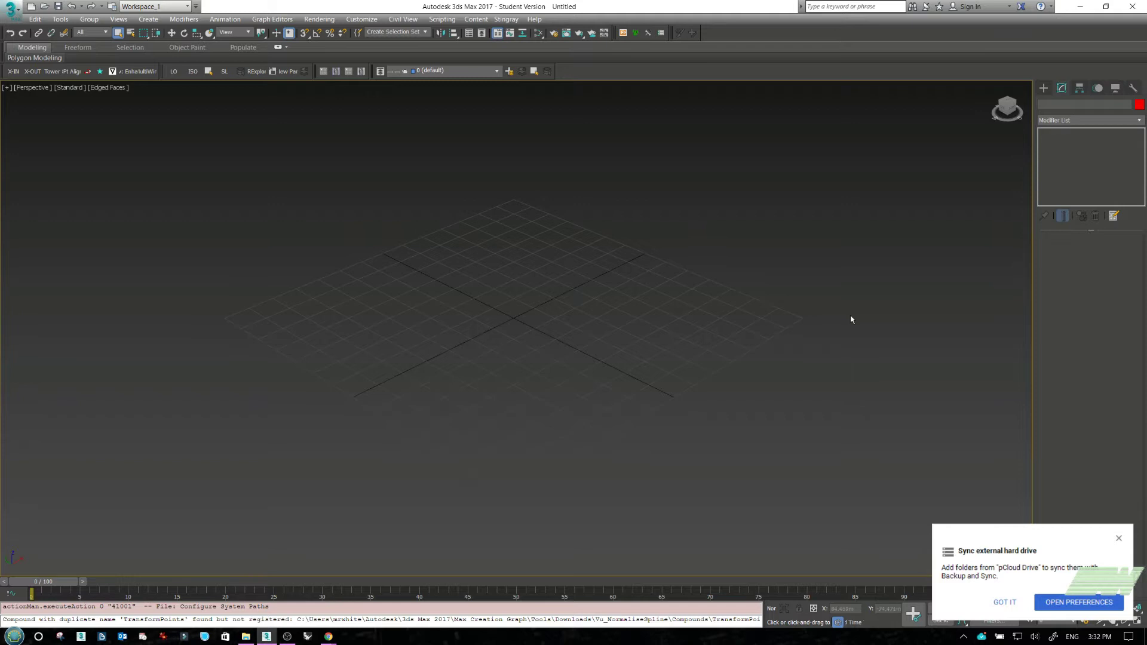
Step: Dismiss the pCloud notice and draw a Box standard primitive on the ground grid
click(1119, 539)
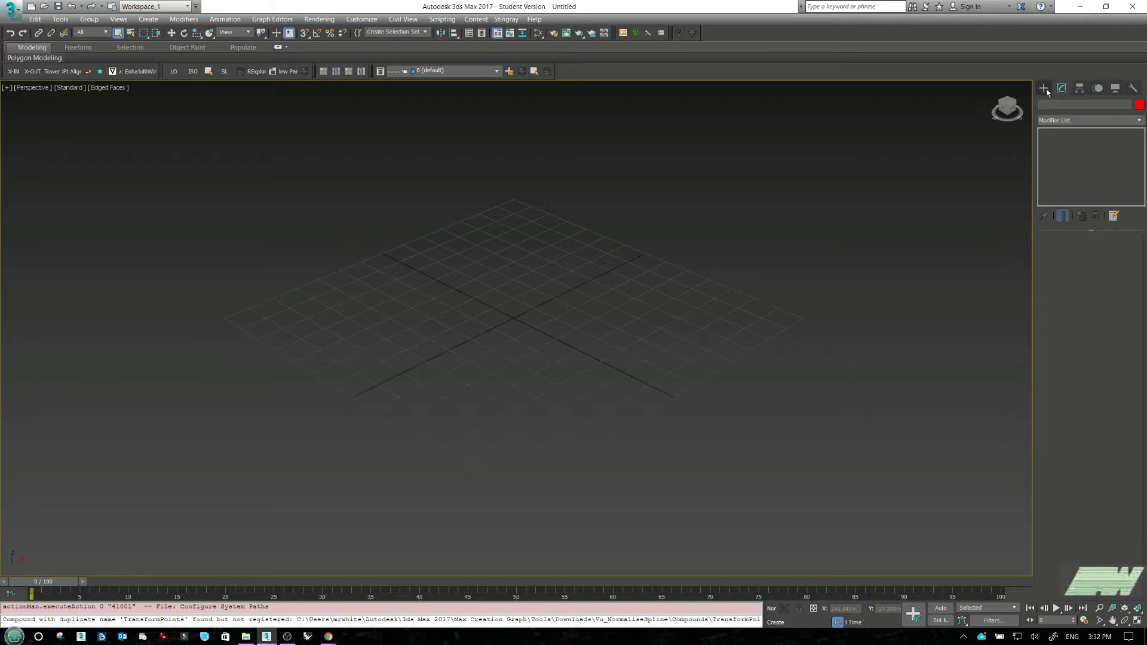
click(1044, 90)
click(1066, 154)
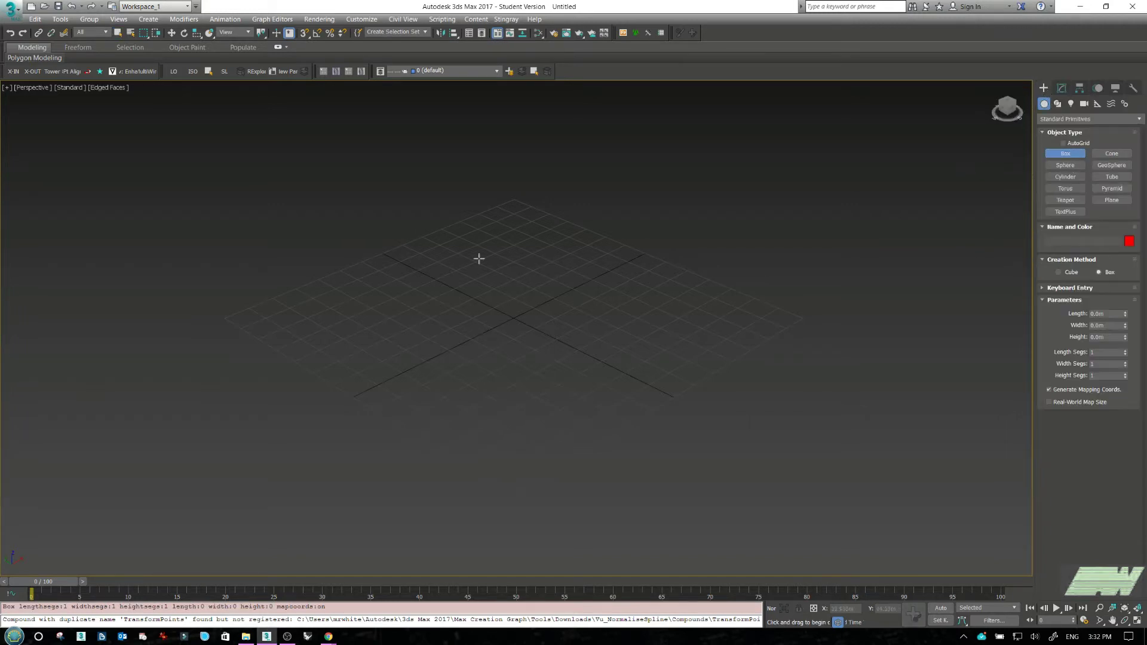
drag(413, 257, 400, 429)
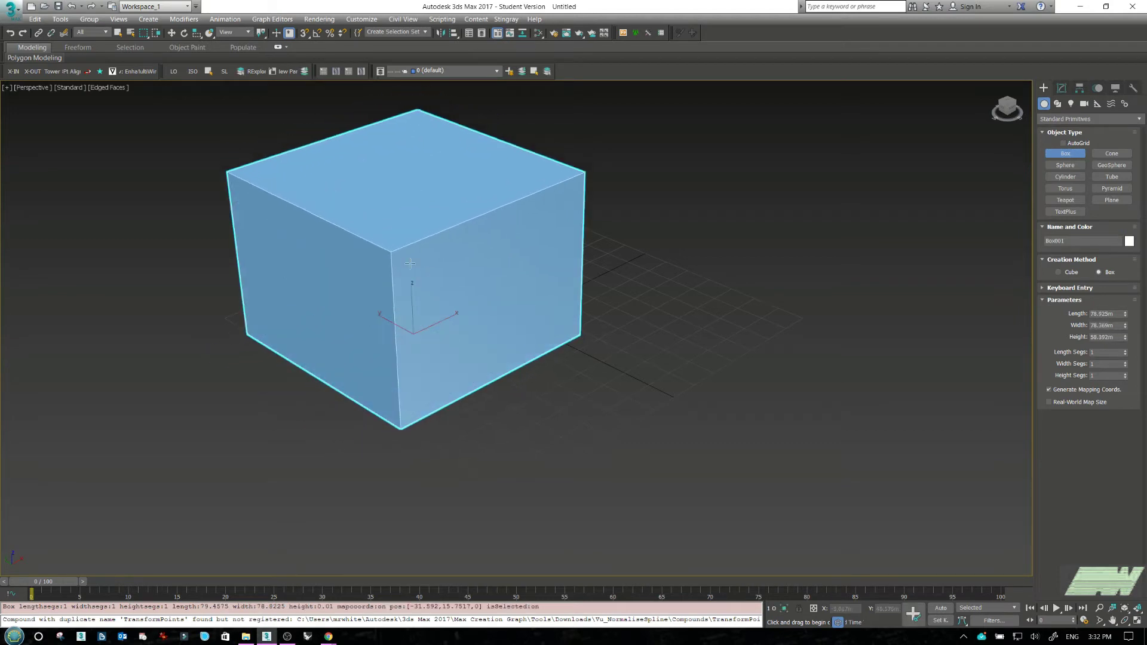
click(411, 258)
scroll(468, 286, down, 2)
middle_drag(467, 286, 528, 311)
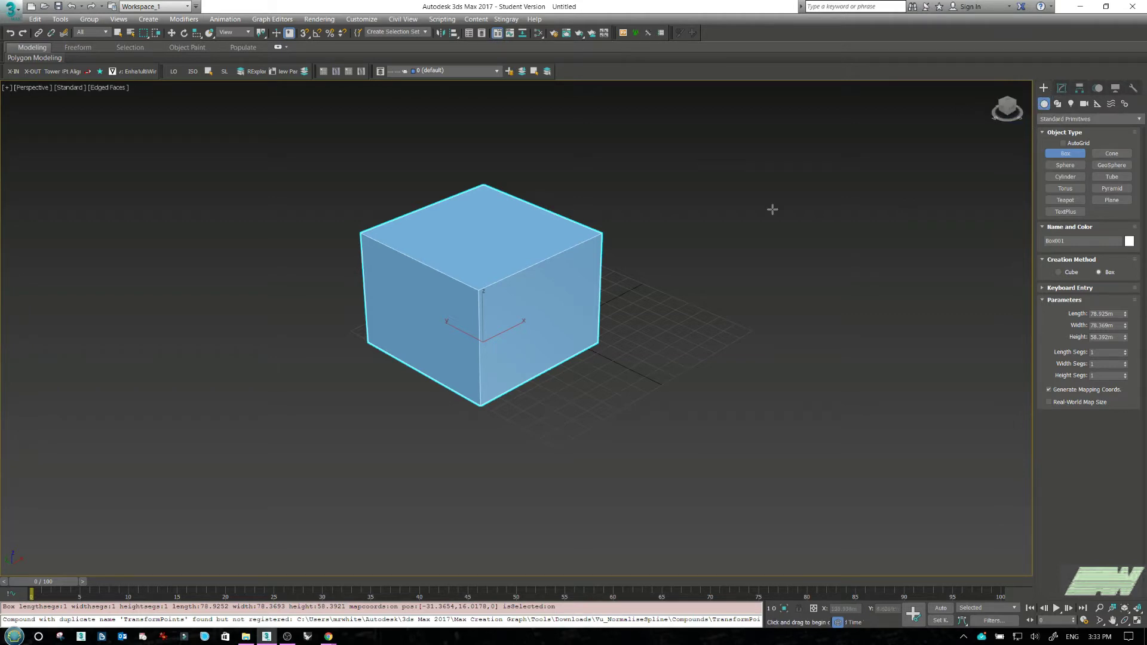
Step: Draw a large sphere and a smaller sphere beside the box, undoing a stray GeoSphere
click(1106, 166)
drag(719, 282, 687, 328)
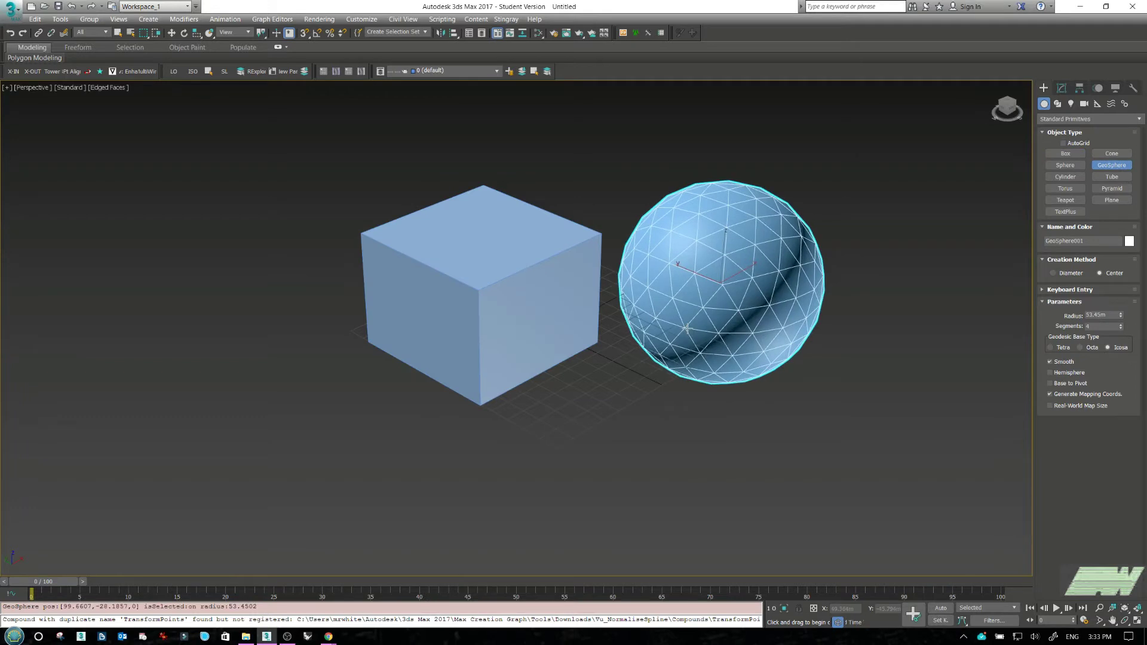
key(ctrl+z)
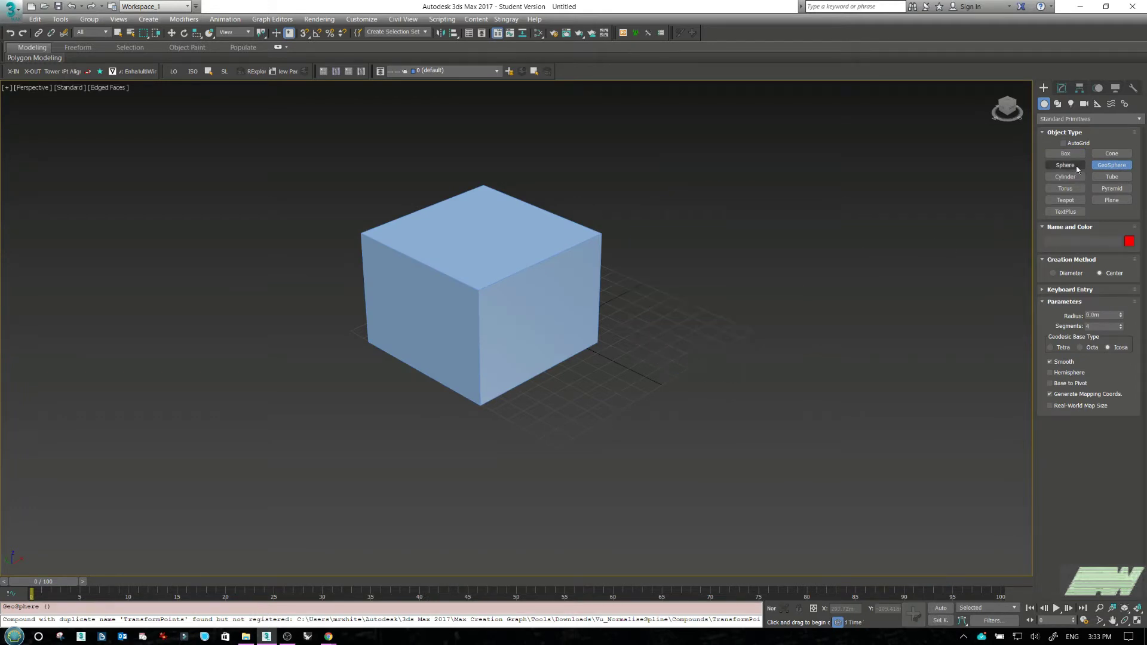
click(1065, 166)
drag(783, 206, 910, 236)
right_click(909, 237)
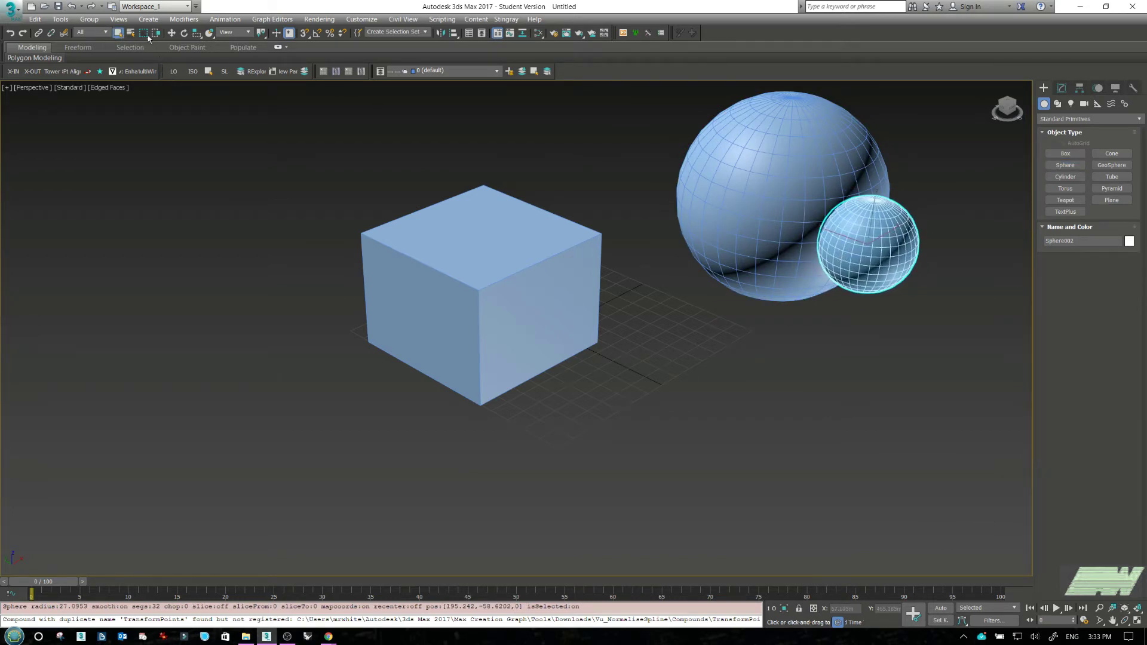
Step: Move the small sphere up against the large one and nudge the box slightly
click(171, 33)
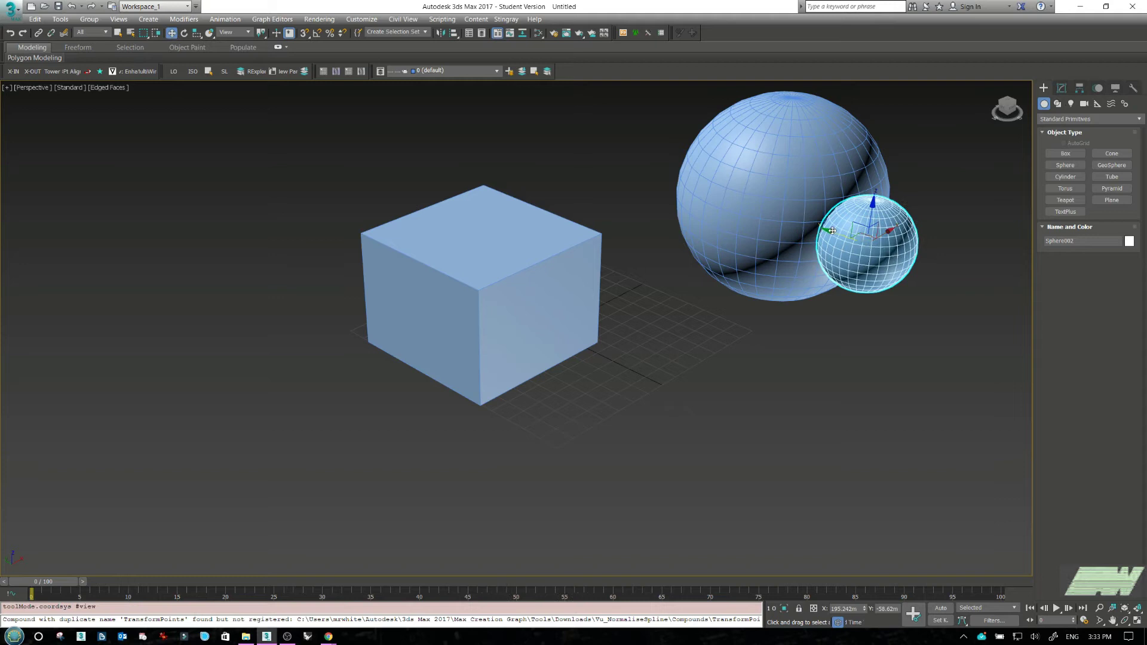
drag(833, 231, 826, 224)
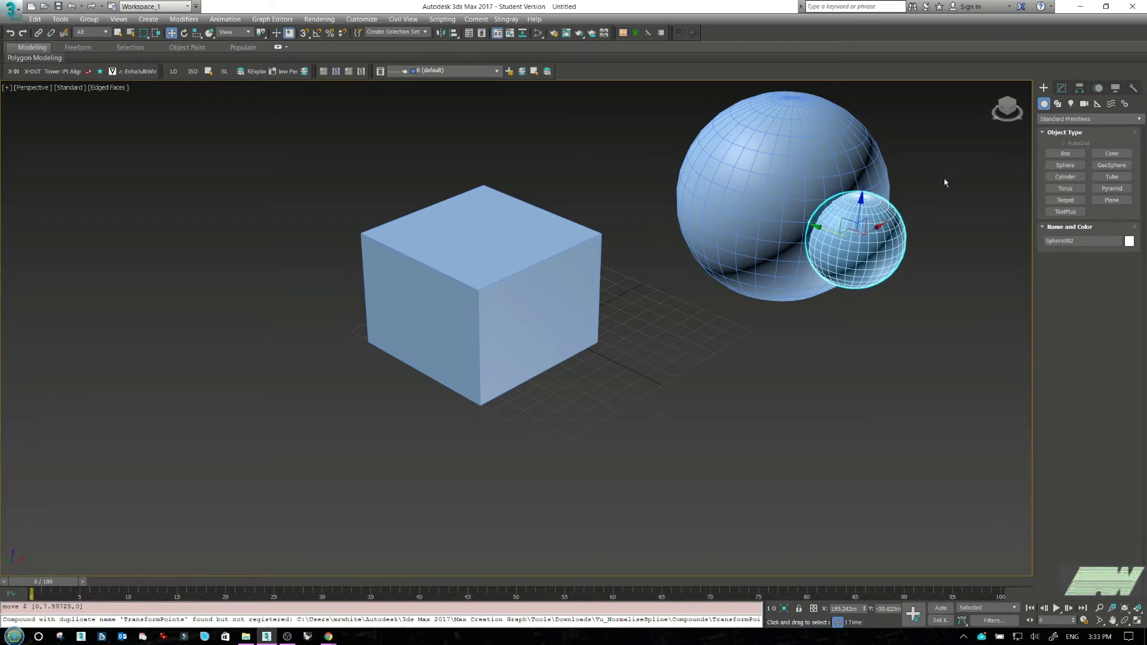
drag(502, 323, 502, 324)
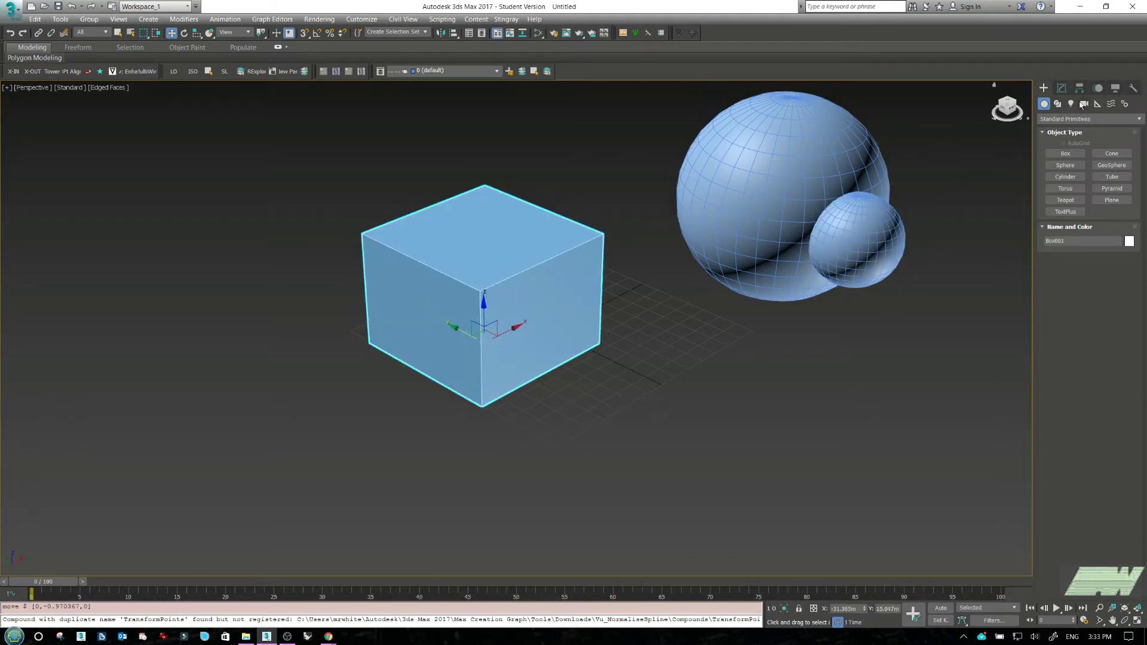
Step: Apply a Greeble modifier to the box from the Modifier List
click(1062, 88)
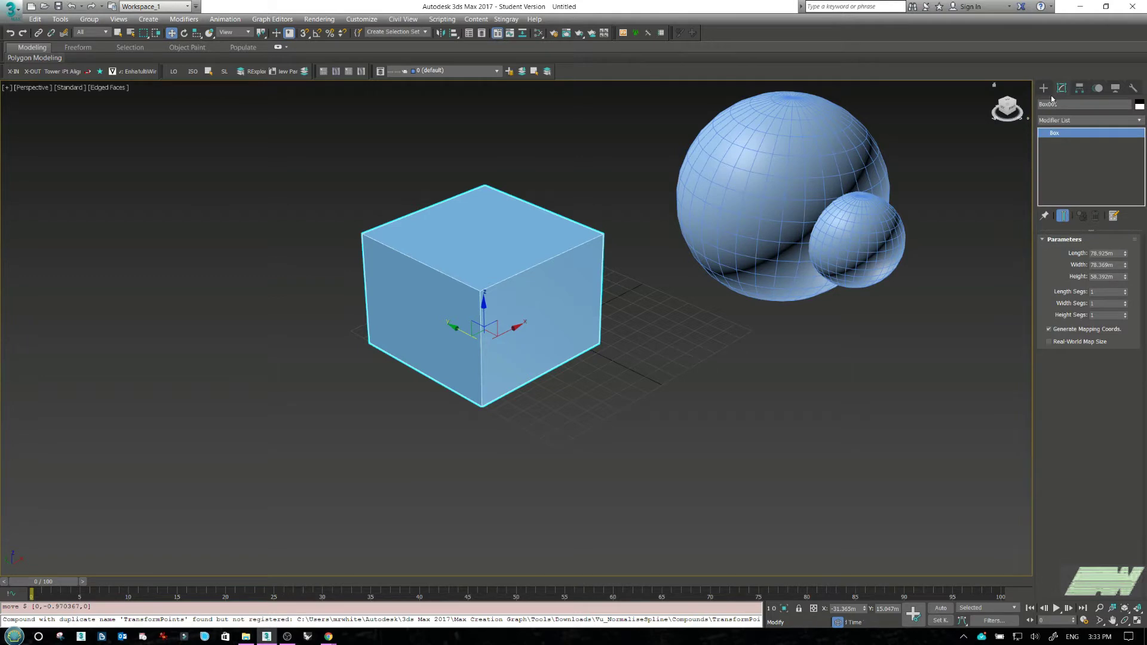
click(1089, 122)
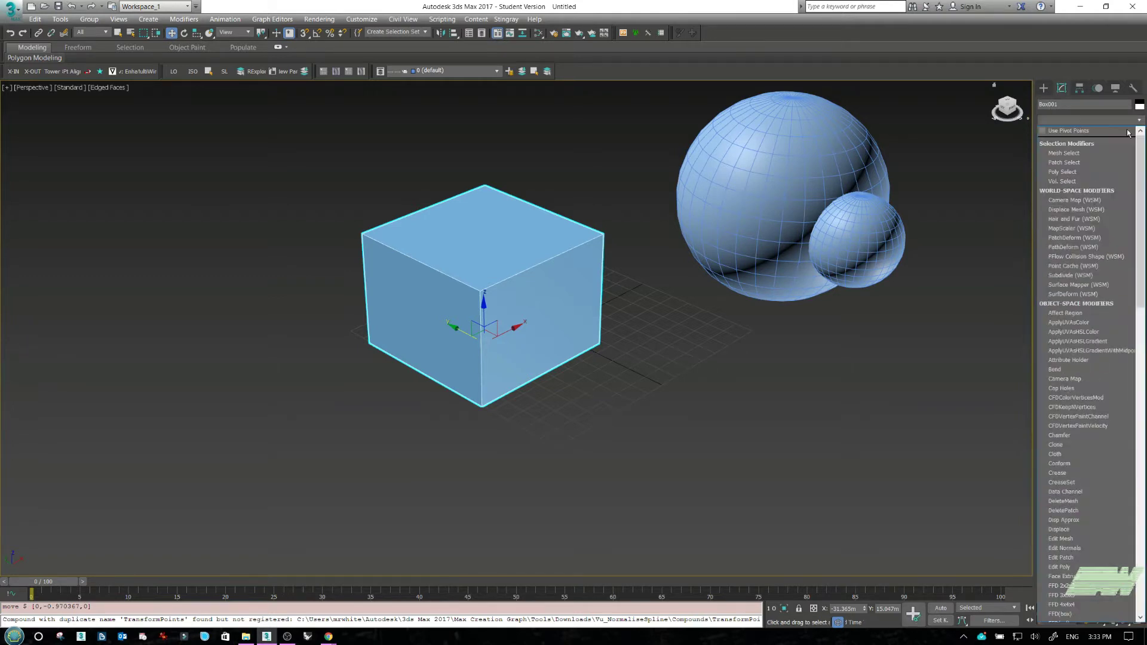
key(g)
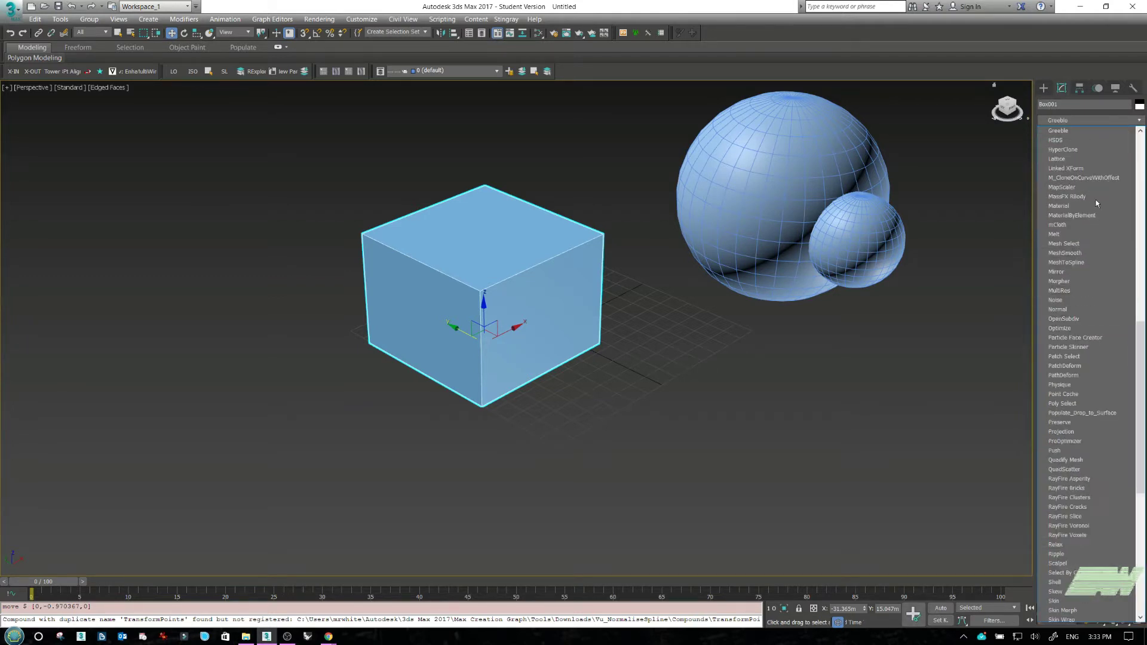
click(1076, 131)
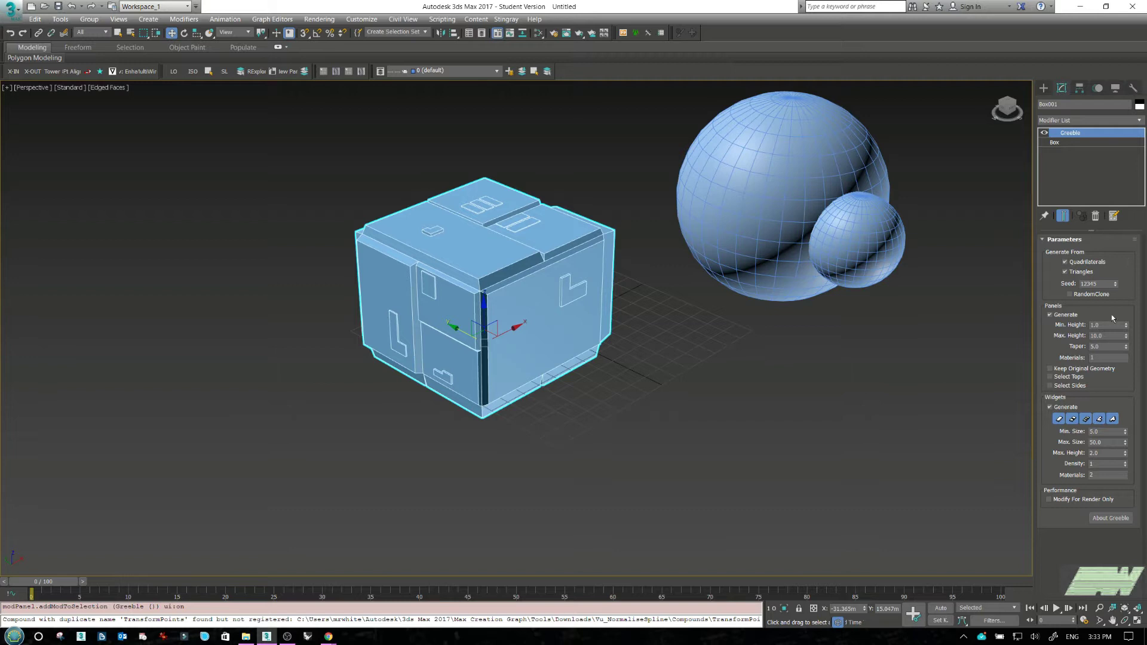
Step: Raise the Greeble panels' minimum height and reset the panel taper to 0
click(1126, 323)
mouse_move(1126, 323)
mouse_down()
mouse_move(1138, 257)
mouse_move(1128, 351)
mouse_move(1127, 311)
mouse_move(1120, 344)
mouse_up()
right_click(1119, 345)
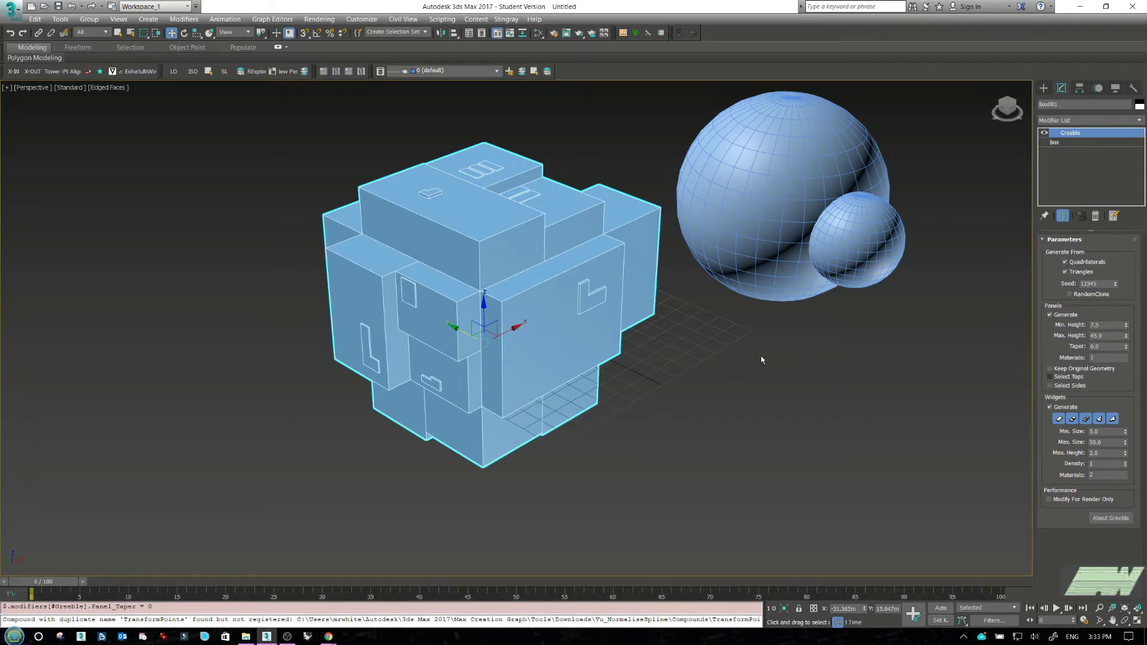
scroll(656, 356, down, 3)
middle_drag(968, 361, 740, 333)
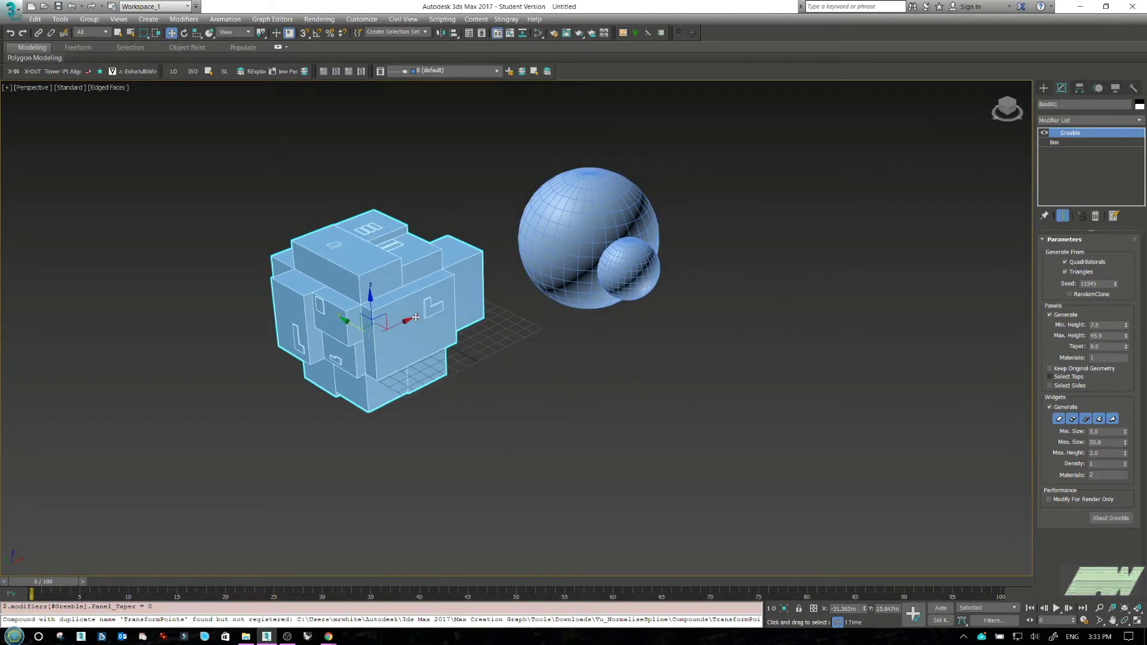
Step: Keep widgets enabled, set widget minimum size about 10.8 and widget density 4
click(1053, 410)
click(1051, 409)
click(1050, 409)
click(1050, 410)
drag(1126, 435, 1126, 434)
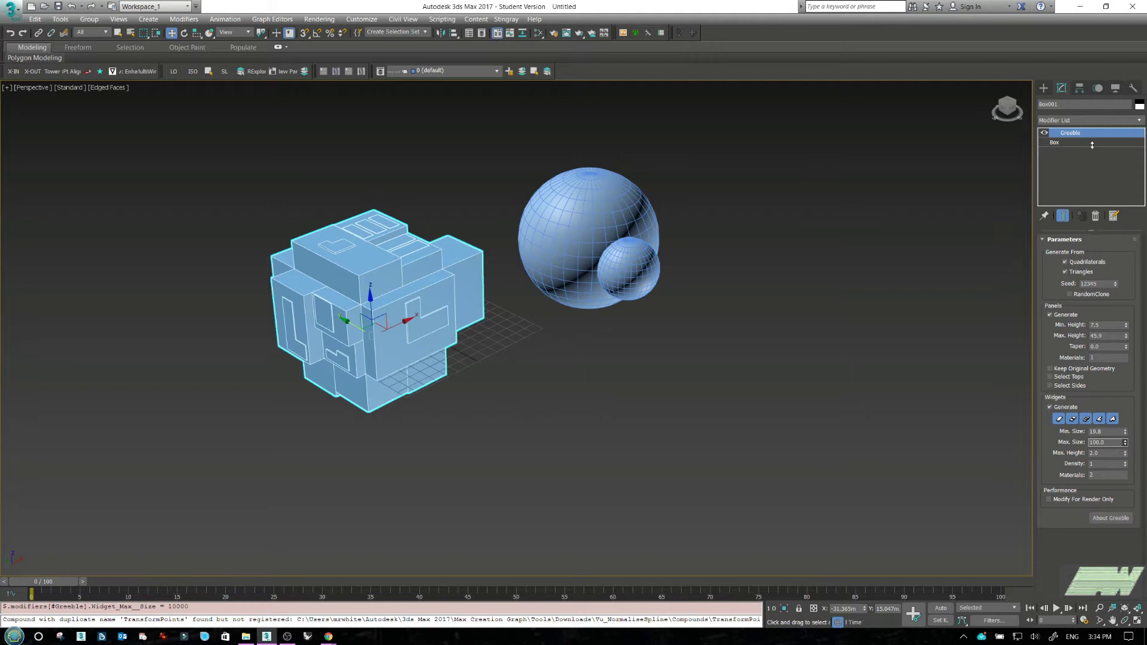
middle_drag(519, 255, 553, 257)
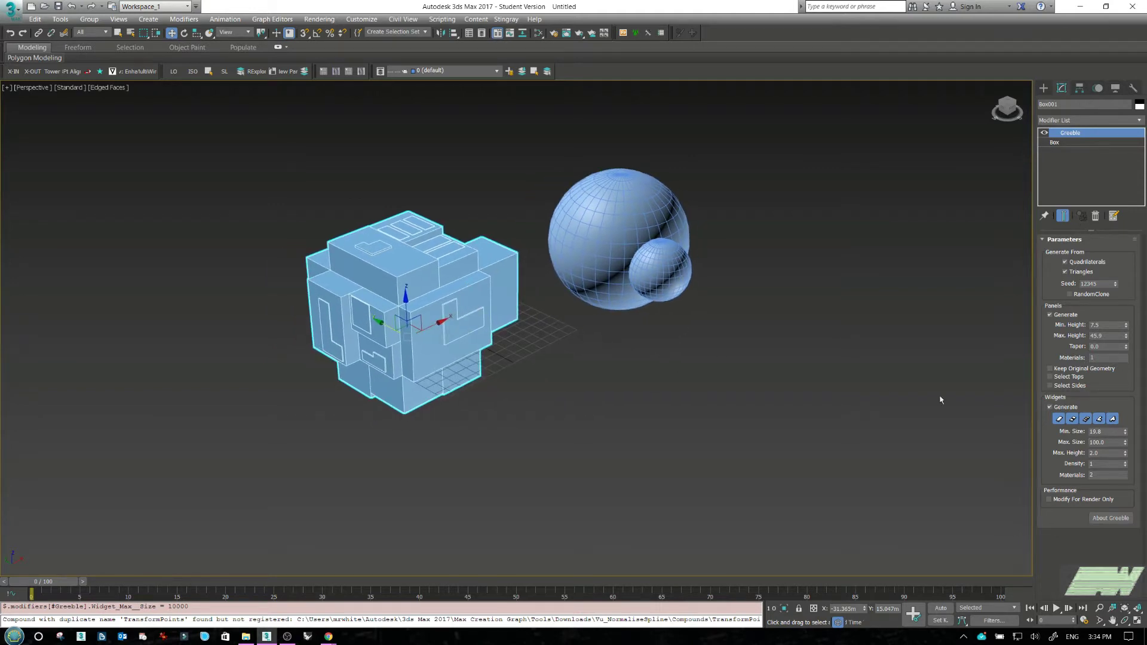
drag(1128, 465, 1128, 459)
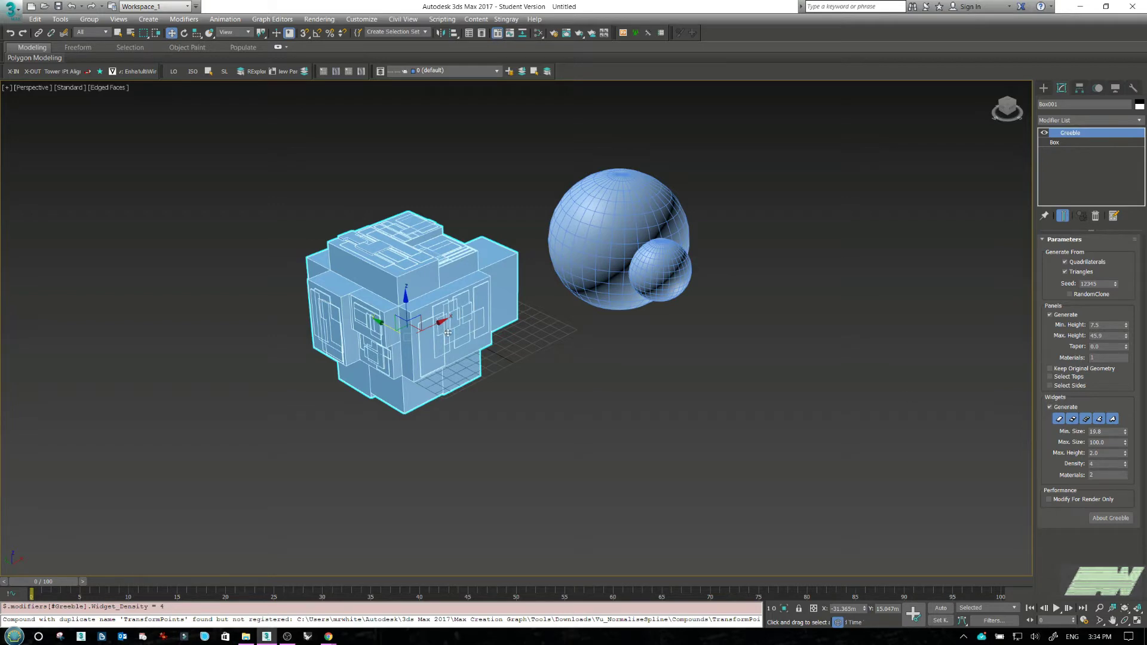
middle_drag(963, 299, 972, 300)
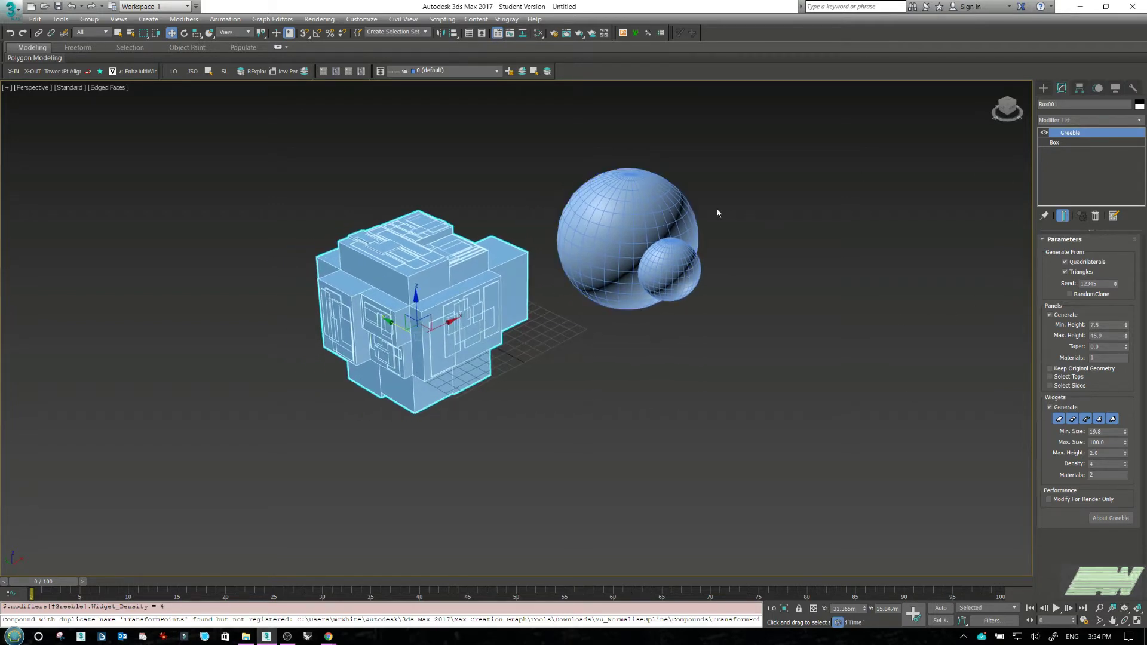
scroll(687, 215, up, 4)
Step: Delete the greebled cube and select the big sphere
click(441, 232)
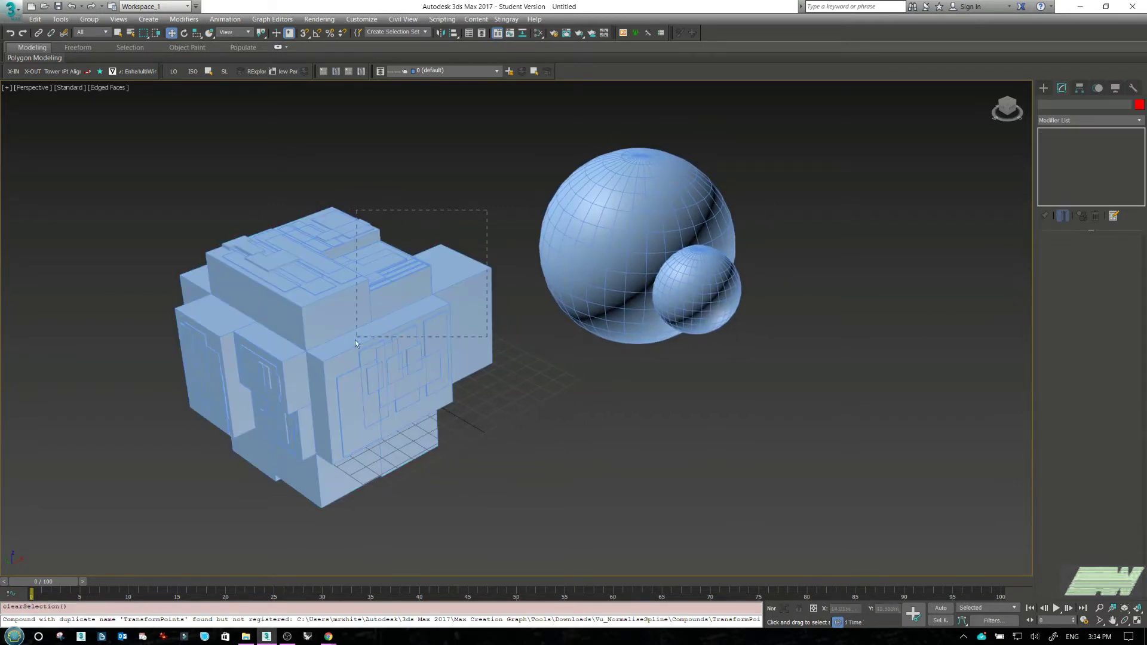
drag(355, 339, 355, 340)
key(Delete)
click(650, 239)
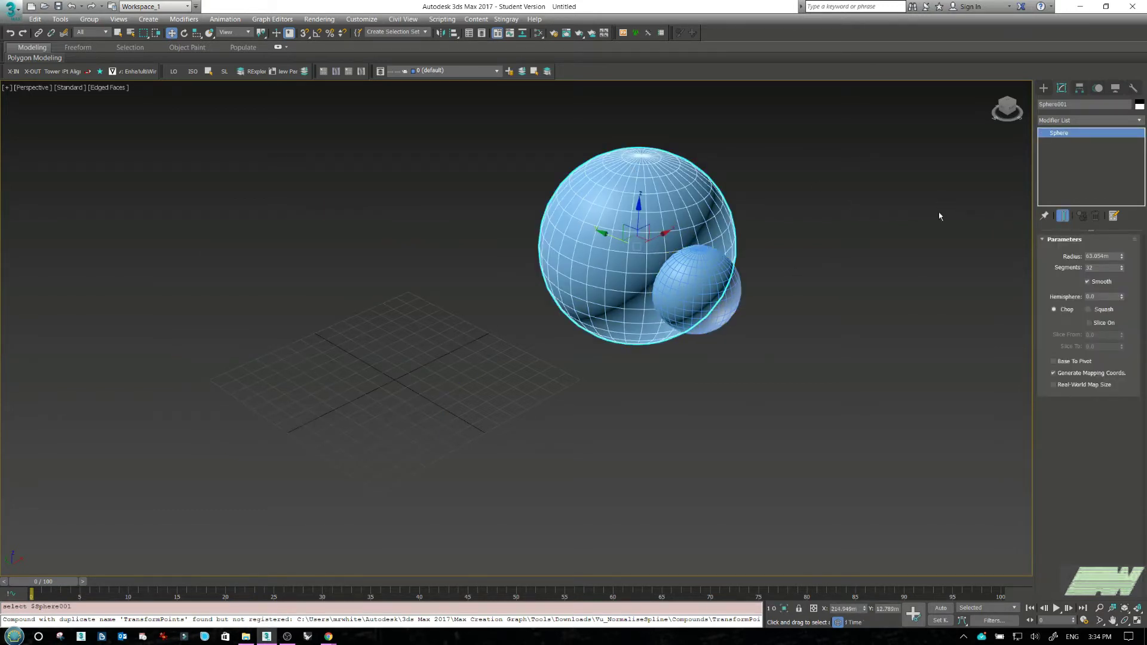
Step: Create a ProBoolean subtracting the small sphere from the big one, orbiting to face the hole
click(1045, 90)
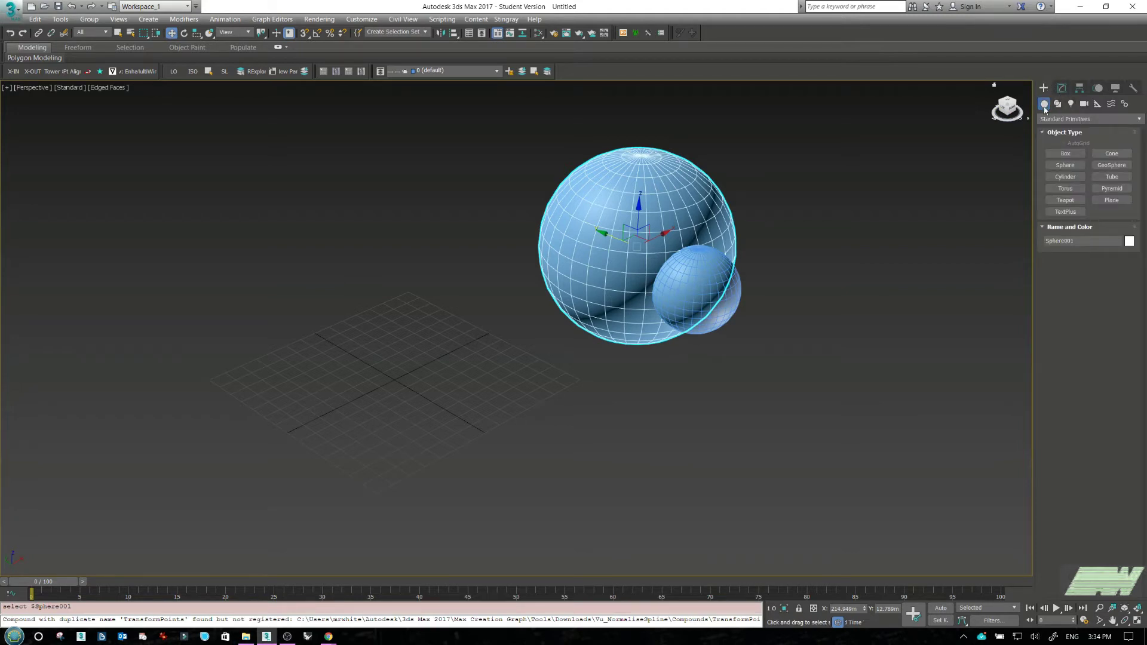
click(1088, 120)
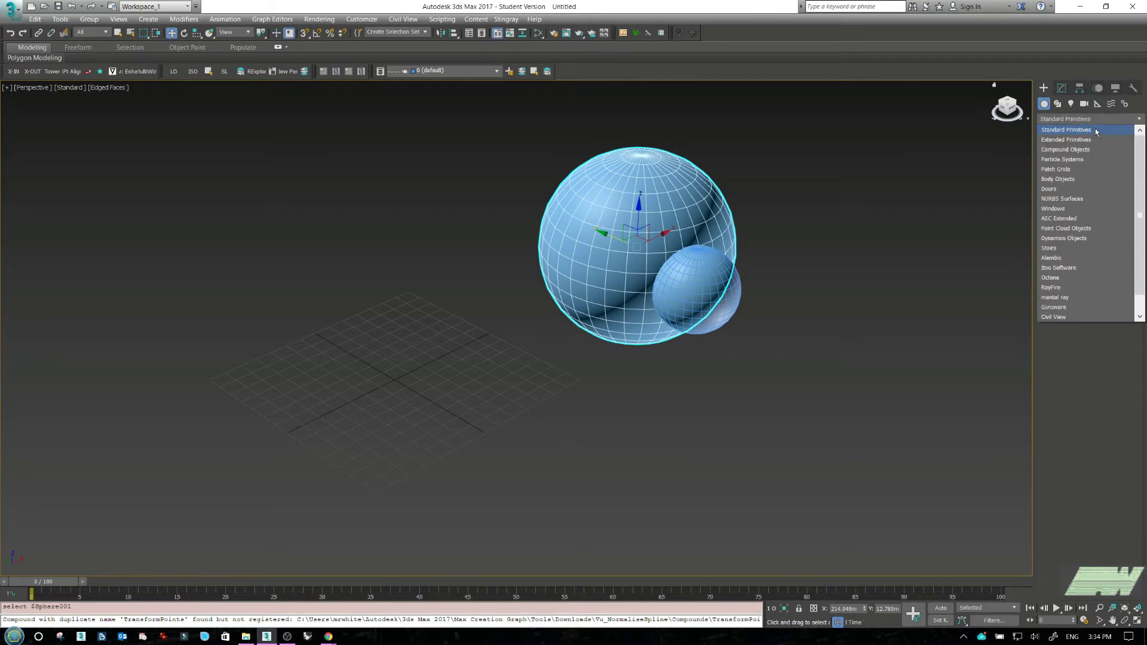
click(1081, 148)
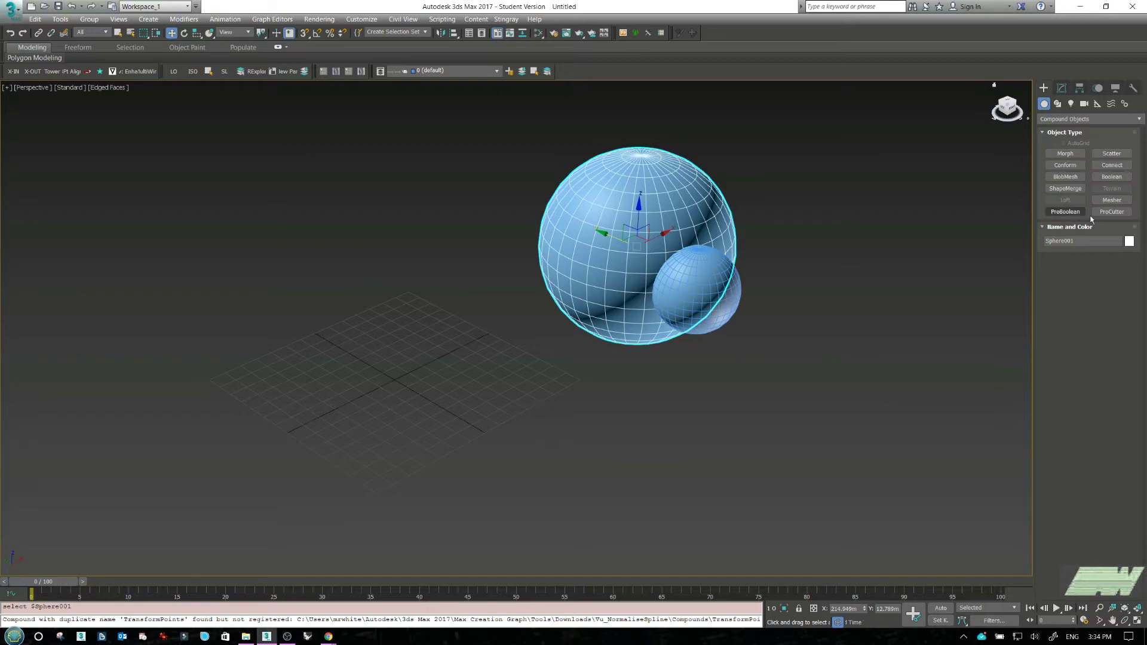
click(1065, 212)
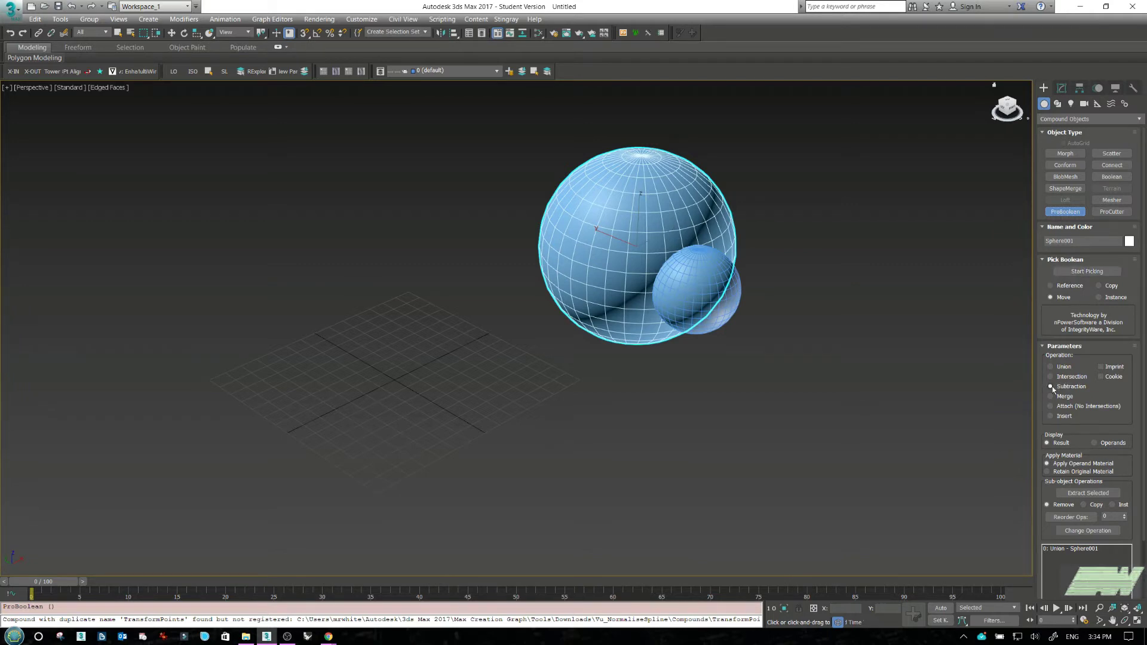
click(1087, 271)
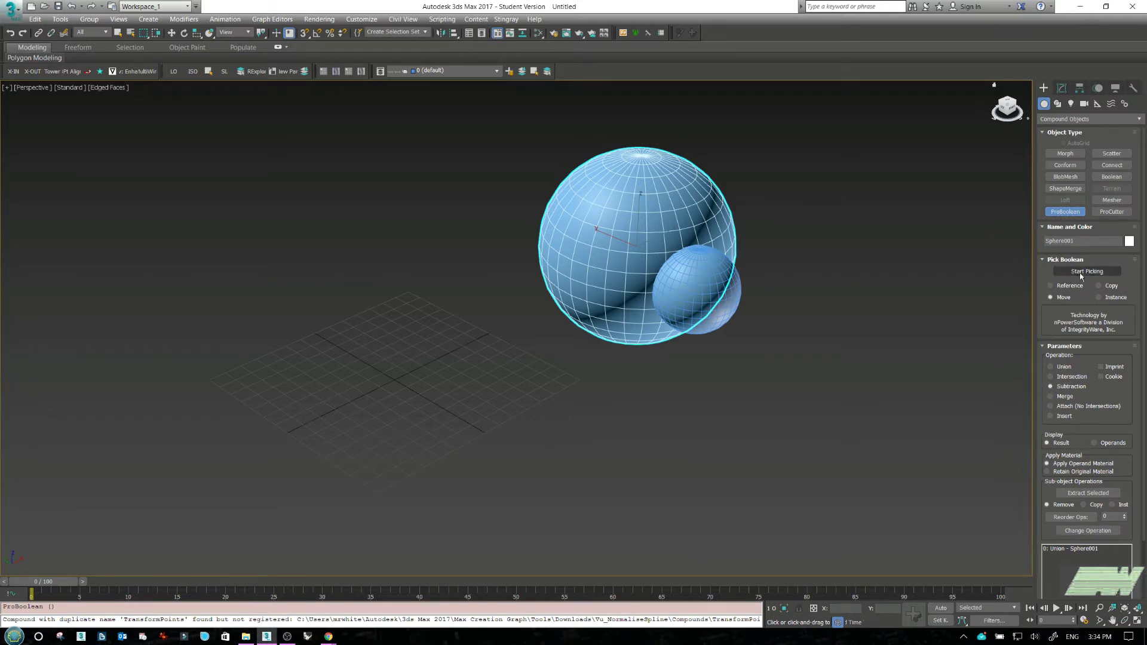
click(732, 311)
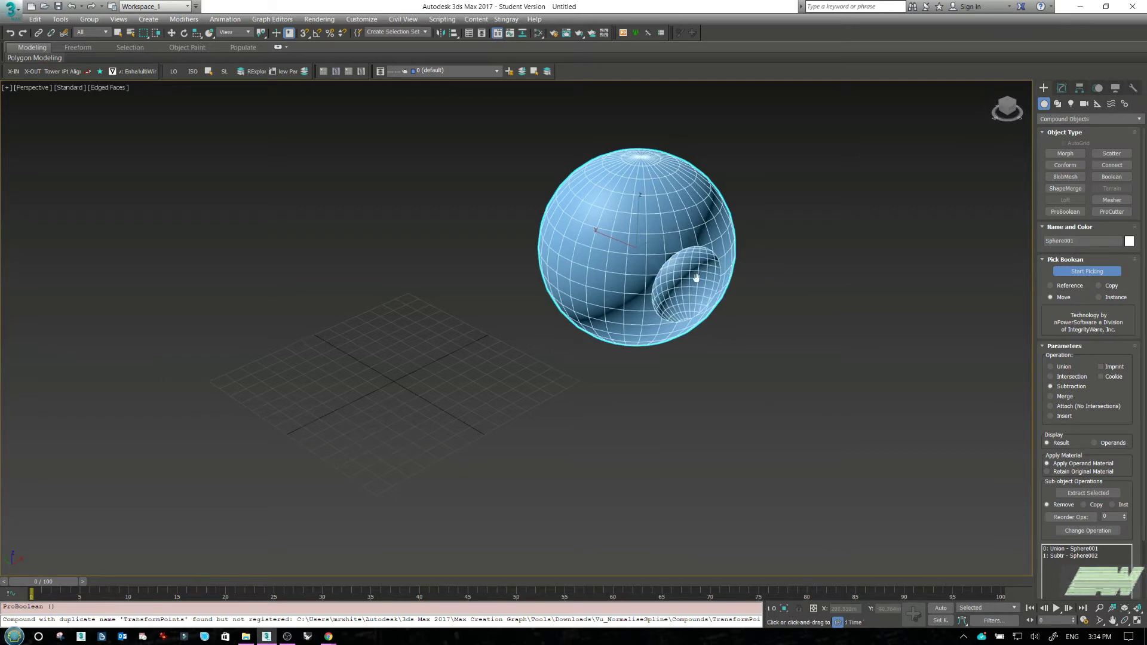
scroll(710, 269, up, 3)
middle_drag(710, 269, 594, 328)
key(ctrl+r)
drag(615, 333, 730, 270)
right_click(730, 270)
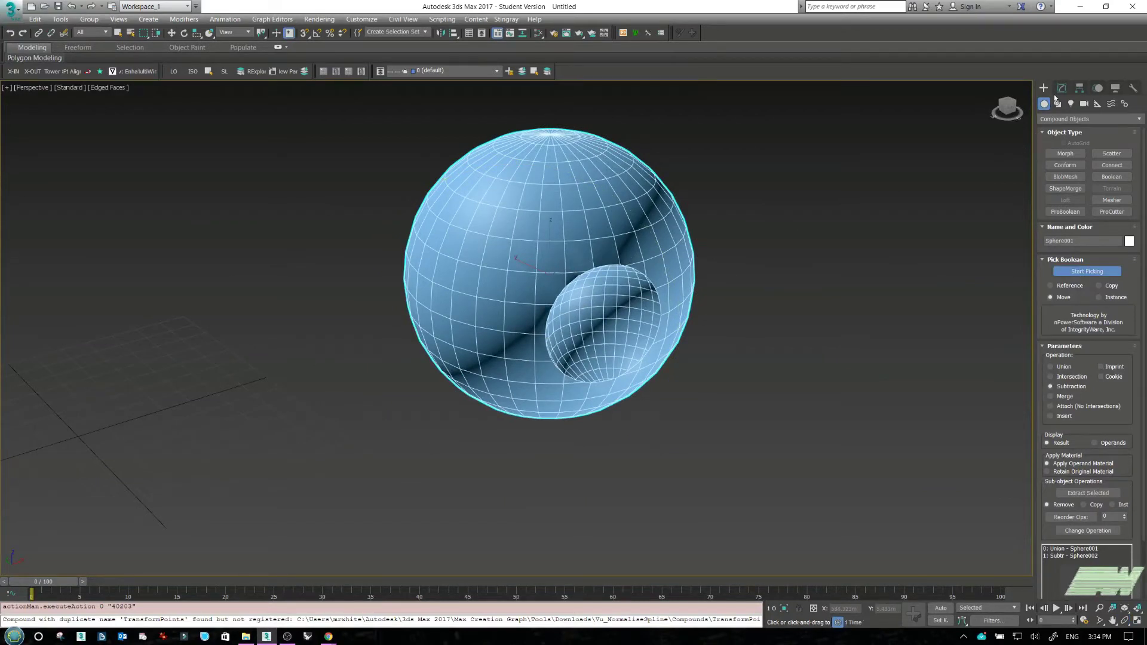
Step: At operand level, move the big sphere left and the cutting sphere down-left
click(1062, 88)
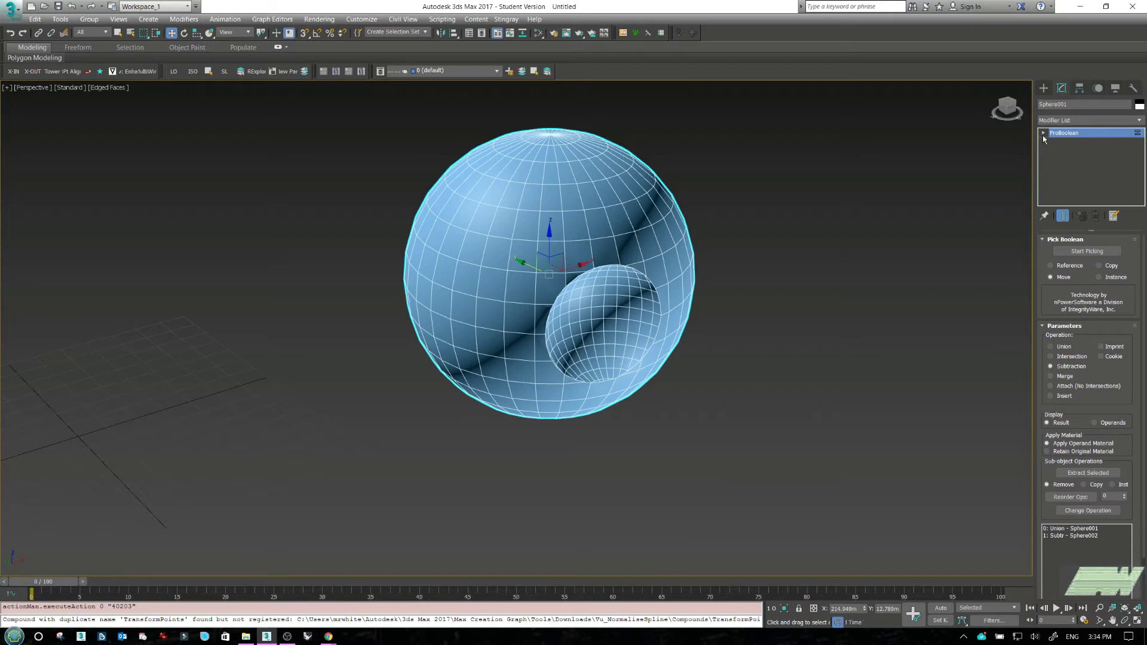
click(1058, 142)
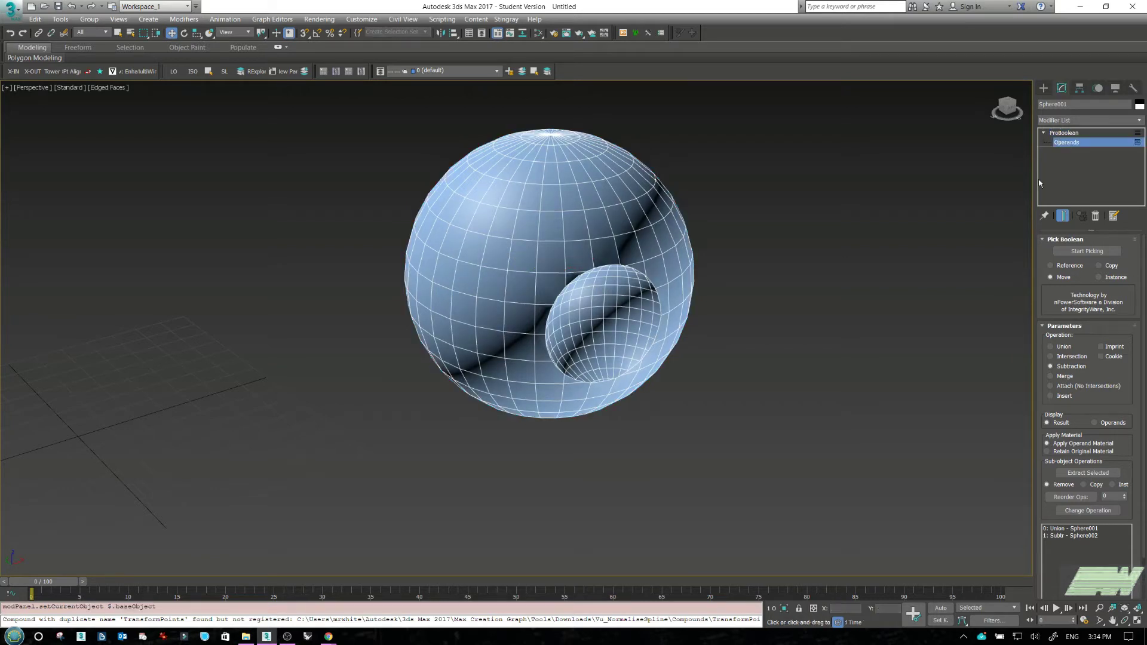
click(631, 341)
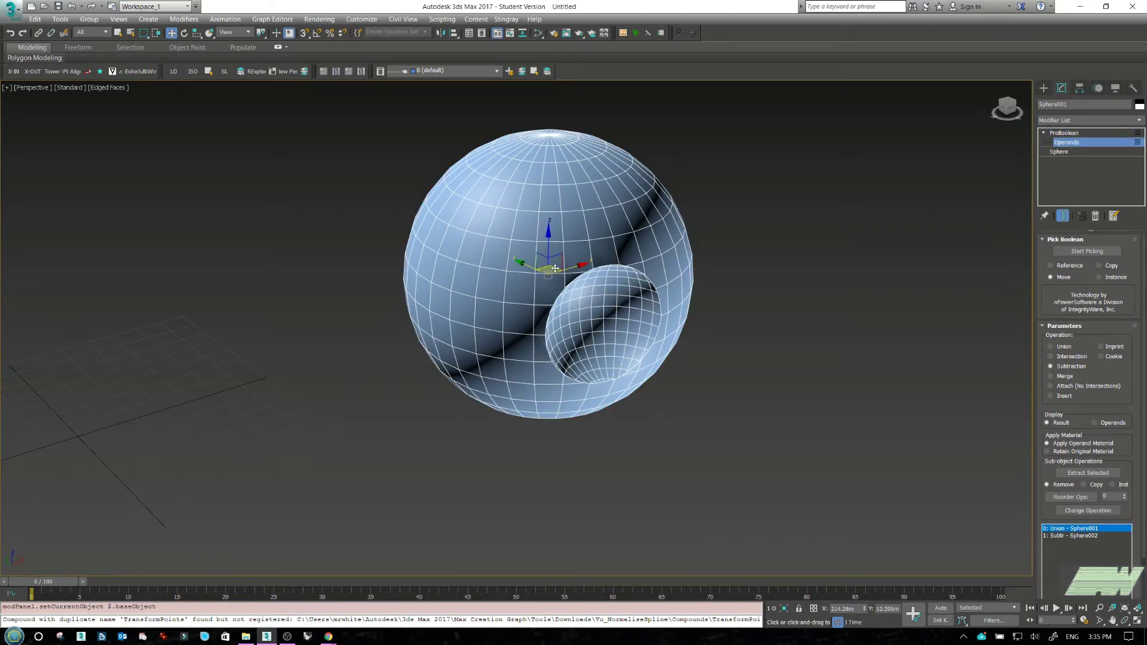
drag(571, 265, 503, 276)
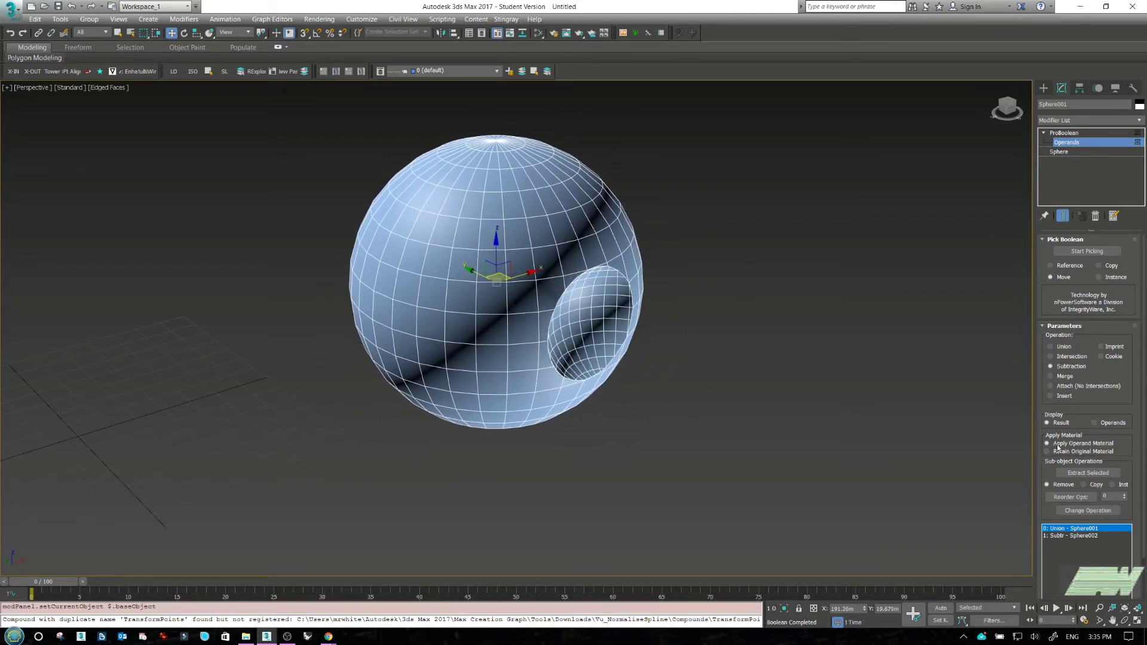
click(1070, 536)
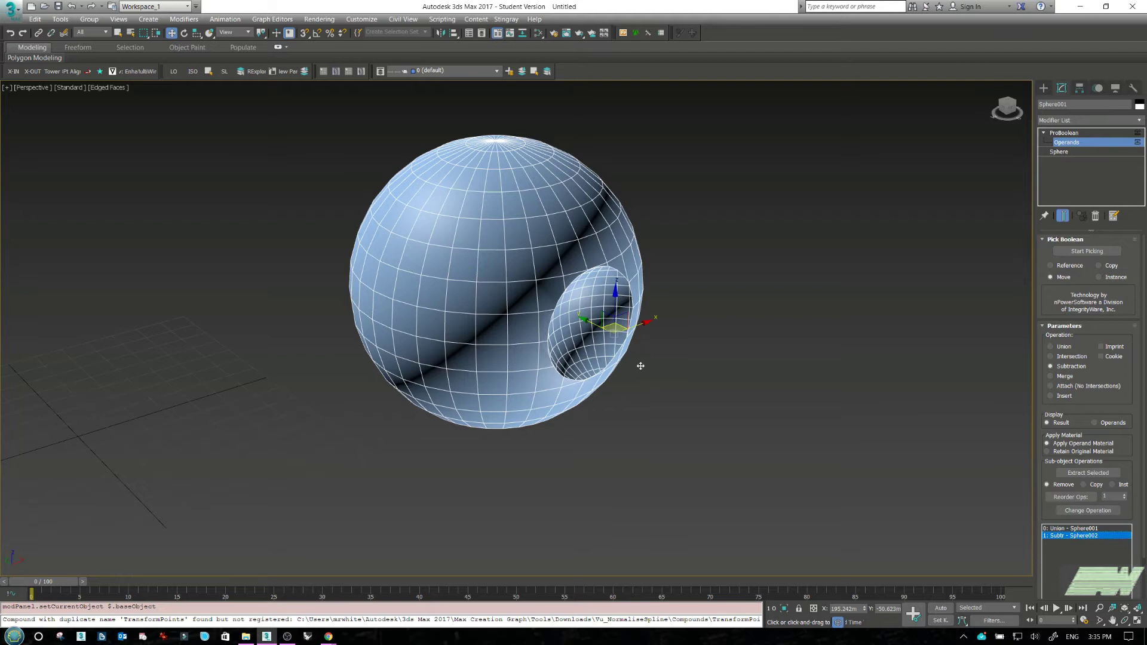
mouse_move(614, 325)
mouse_down()
mouse_move(606, 318)
mouse_move(588, 360)
mouse_move(595, 325)
mouse_up()
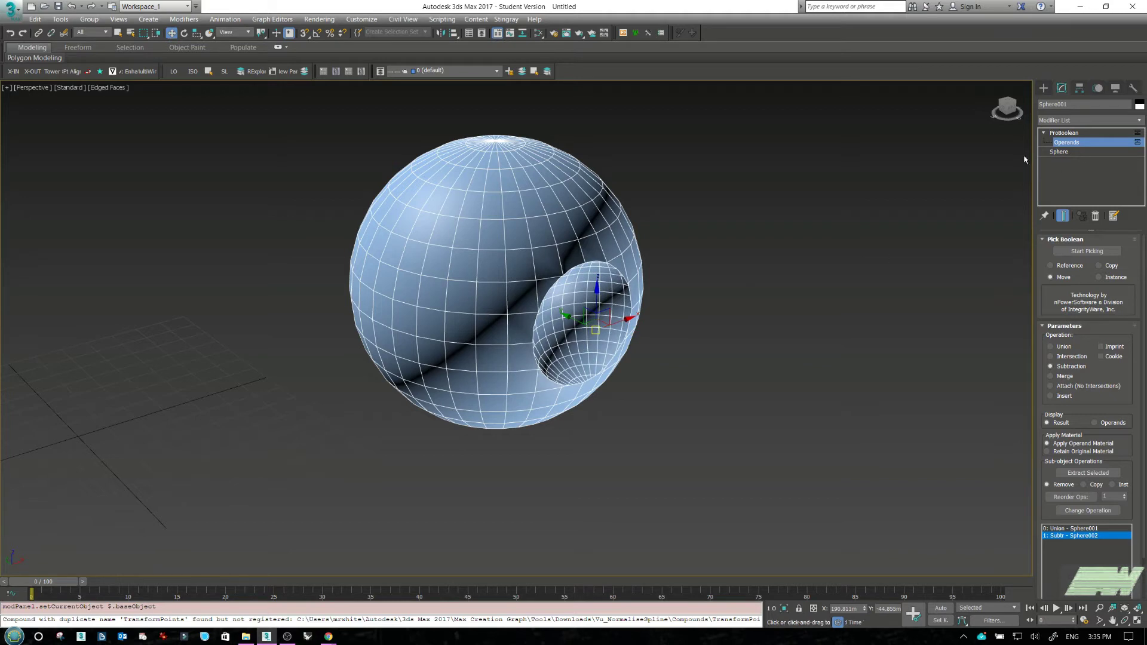
Step: Set the cutting sphere to 11 segments and the big sphere to 40, moving it up-left
click(1061, 152)
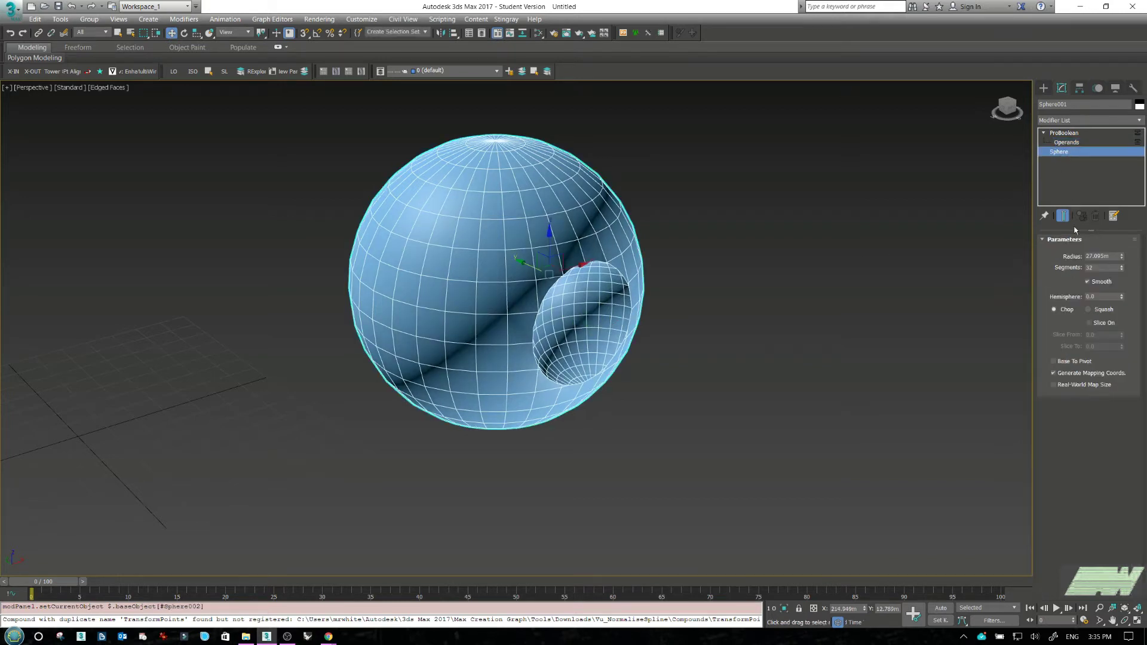
drag(1123, 271, 1122, 273)
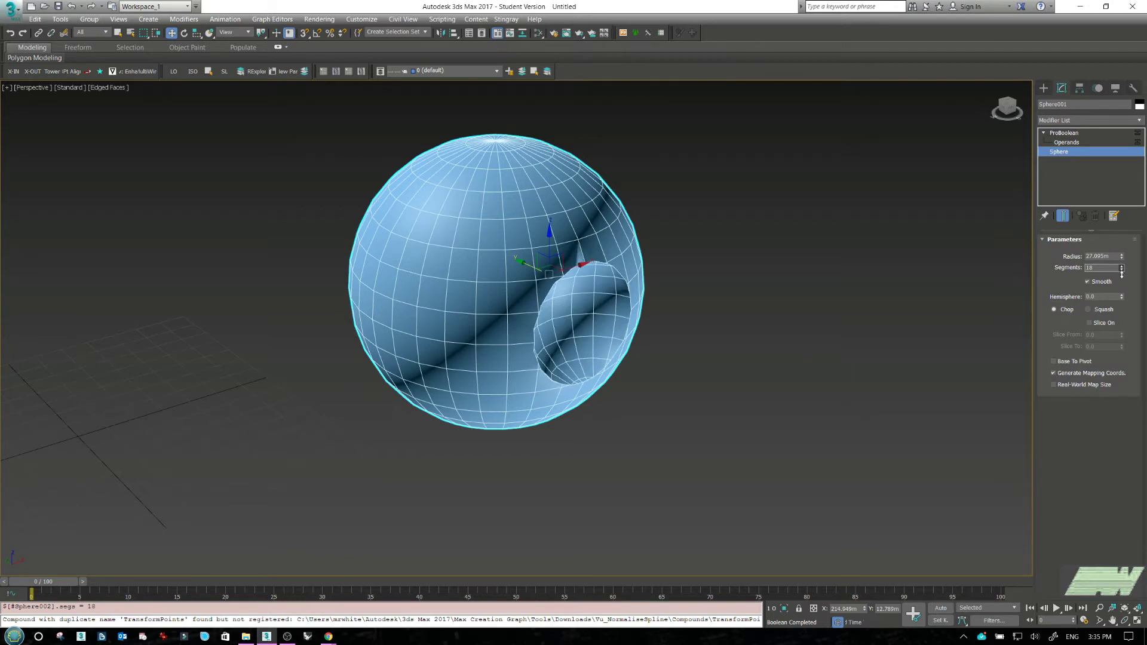
click(1069, 143)
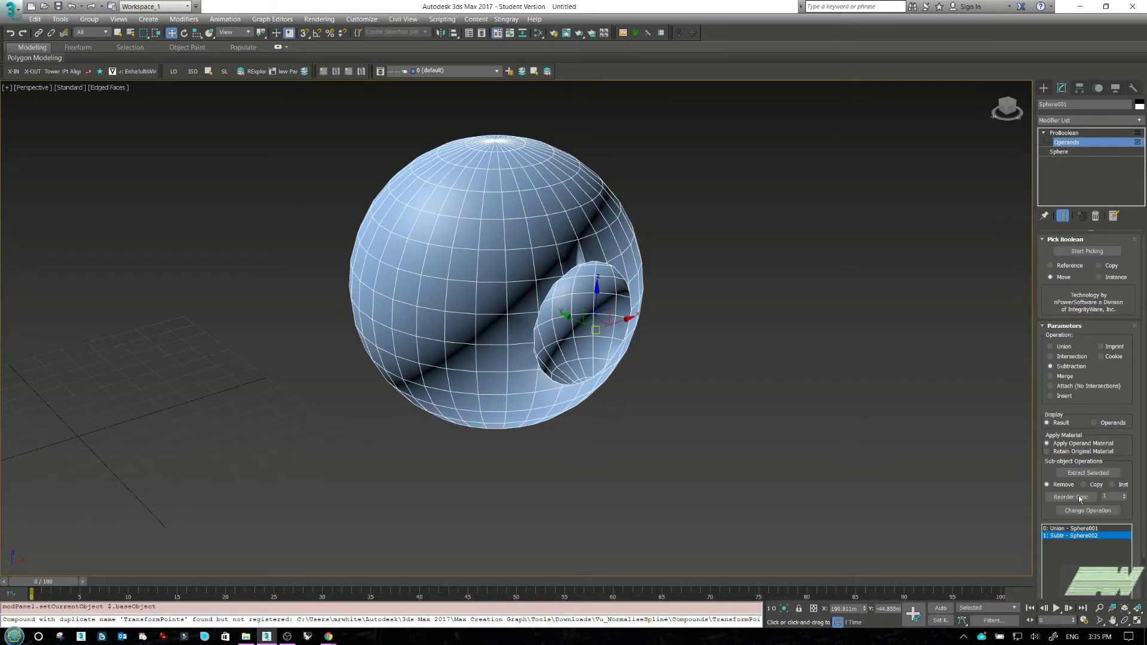
click(1073, 528)
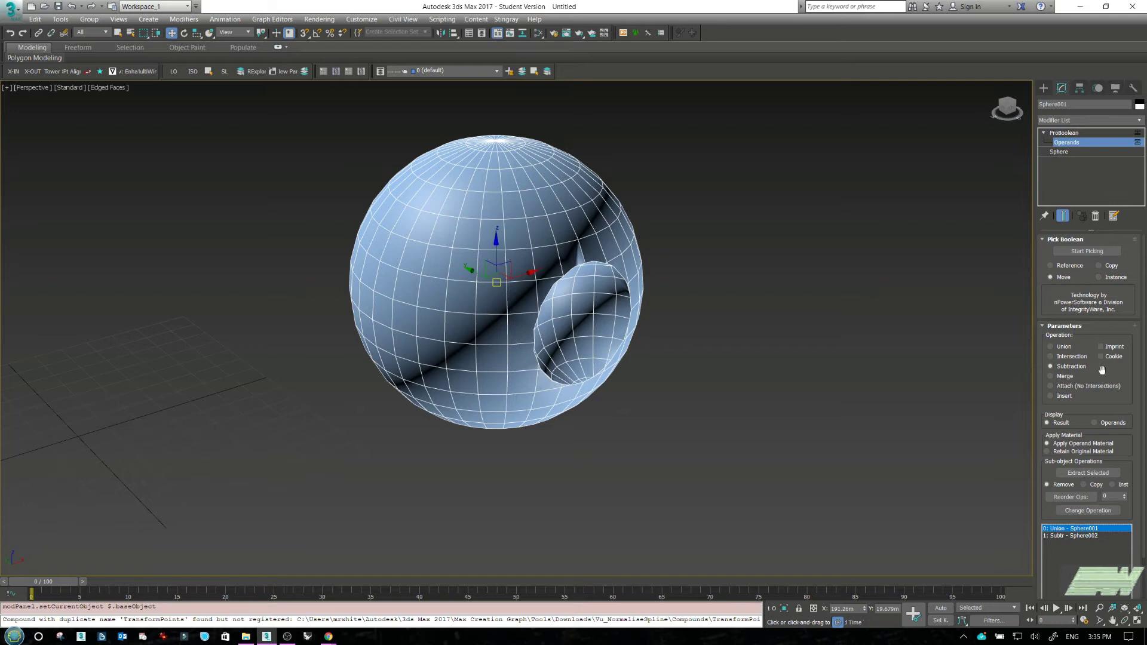
click(1072, 152)
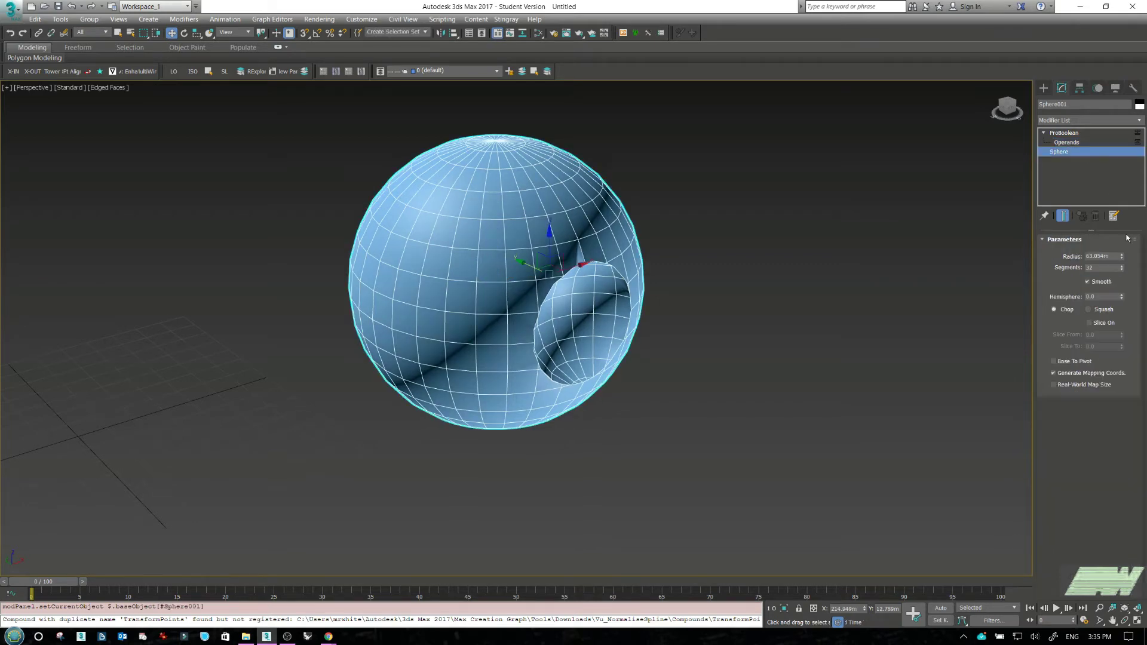
drag(1125, 271, 1127, 261)
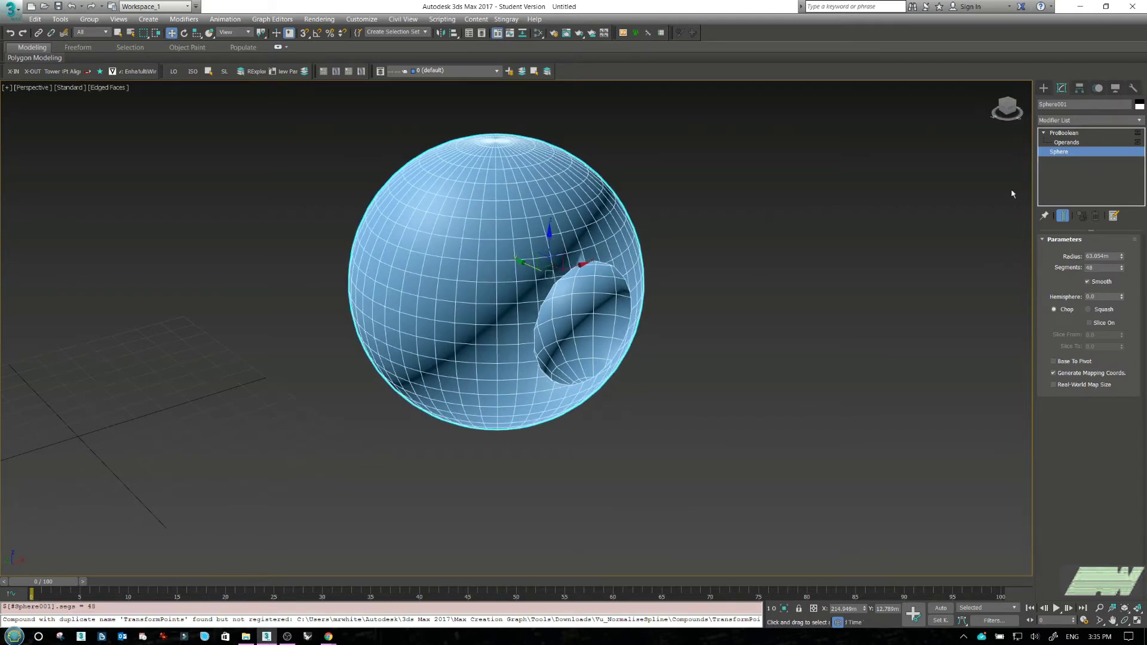
drag(551, 234, 541, 237)
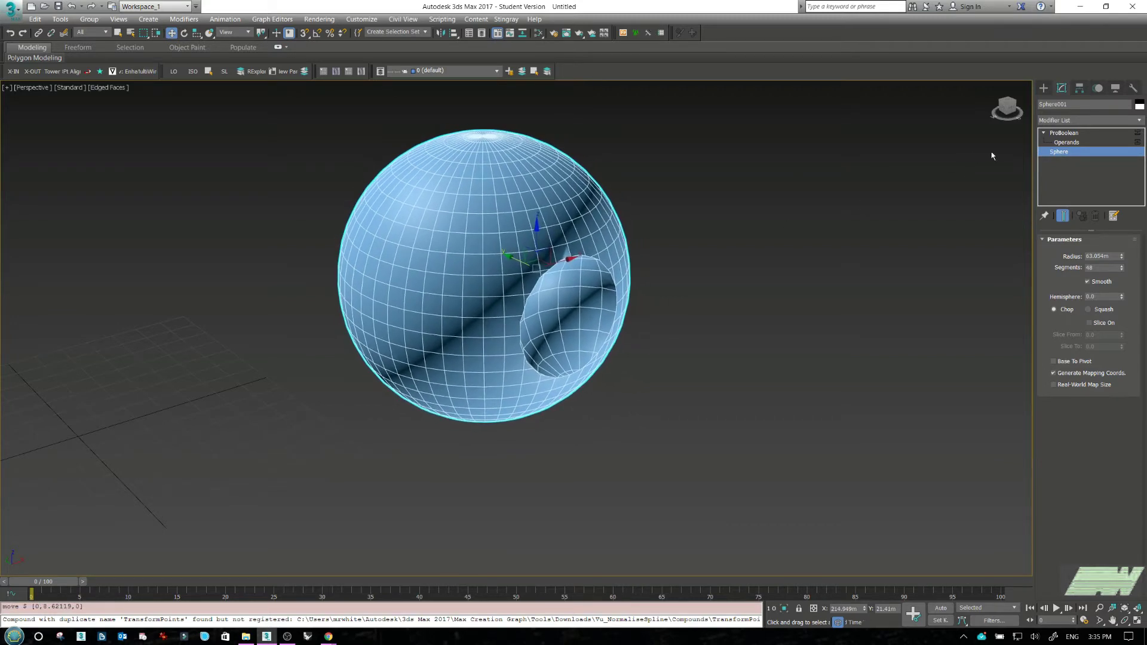
Step: Move the cutting sphere operand so the hole sits lower on the sphere
click(1067, 142)
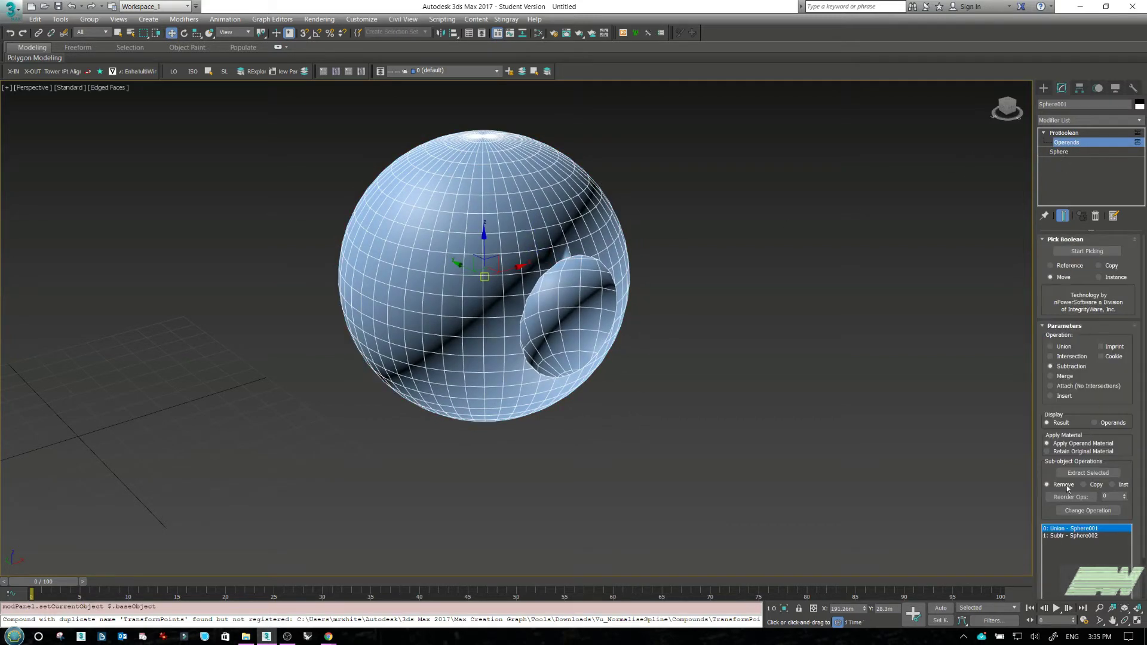
click(1085, 536)
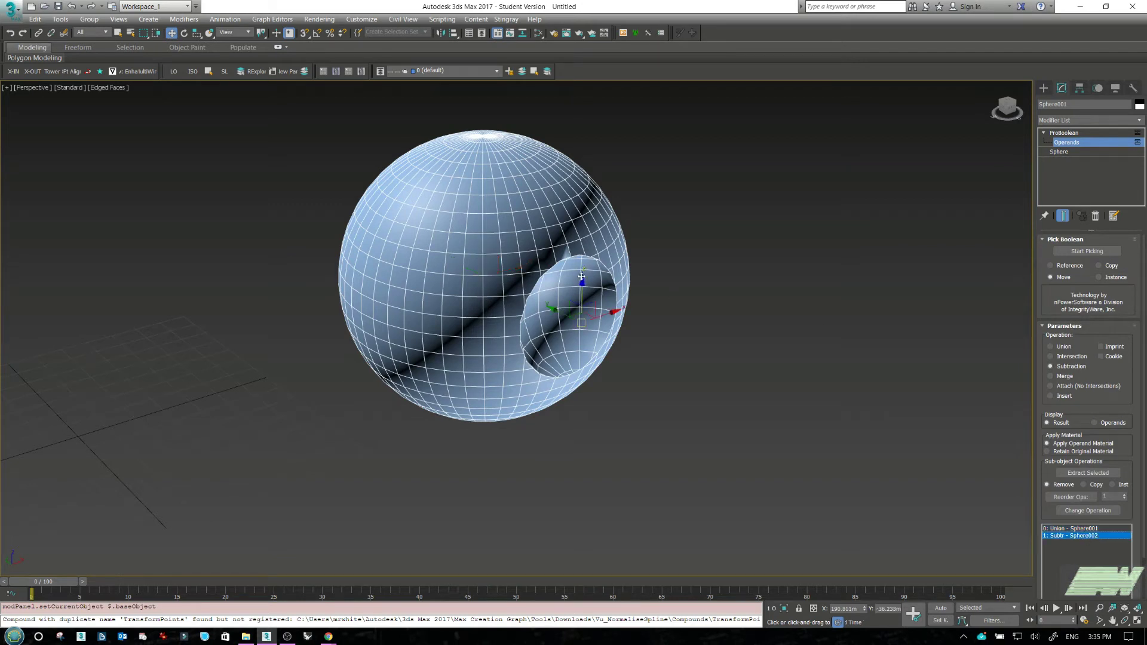
drag(582, 276, 575, 291)
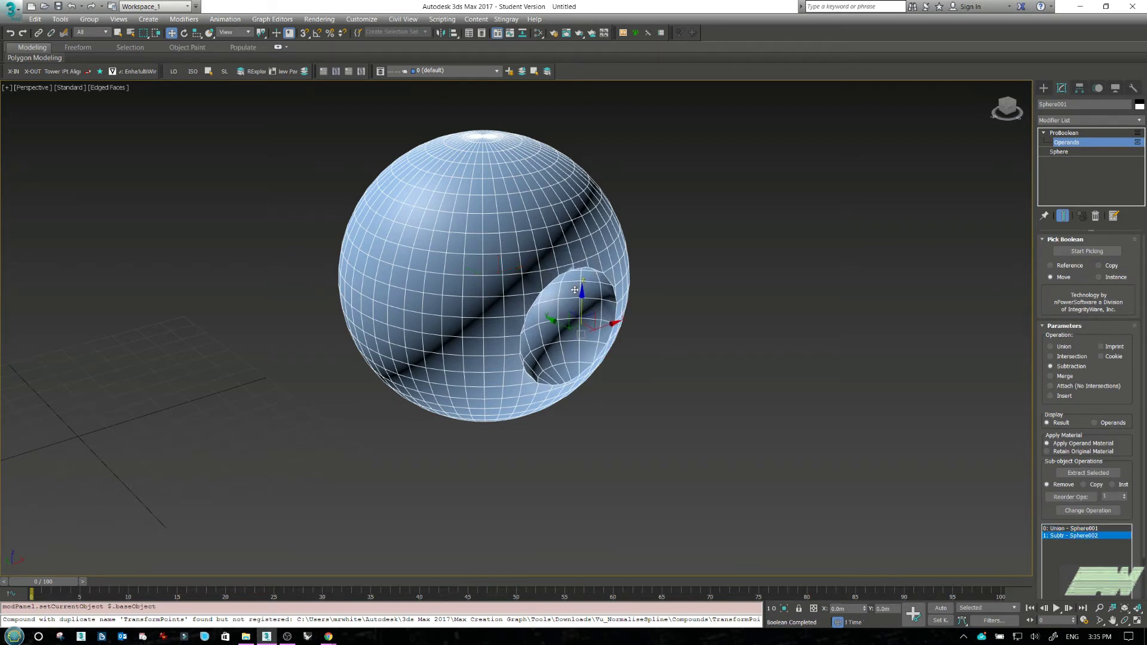
Step: Add a Greeble modifier on top of the ProBoolean sphere
click(1096, 133)
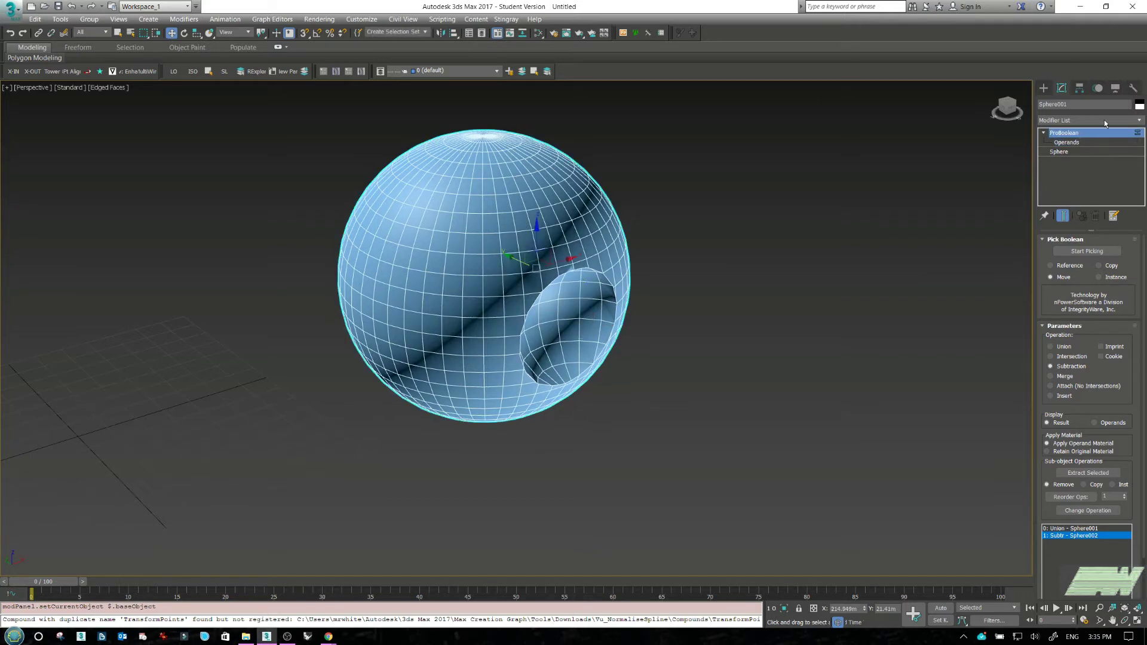
click(1105, 121)
text(gre)
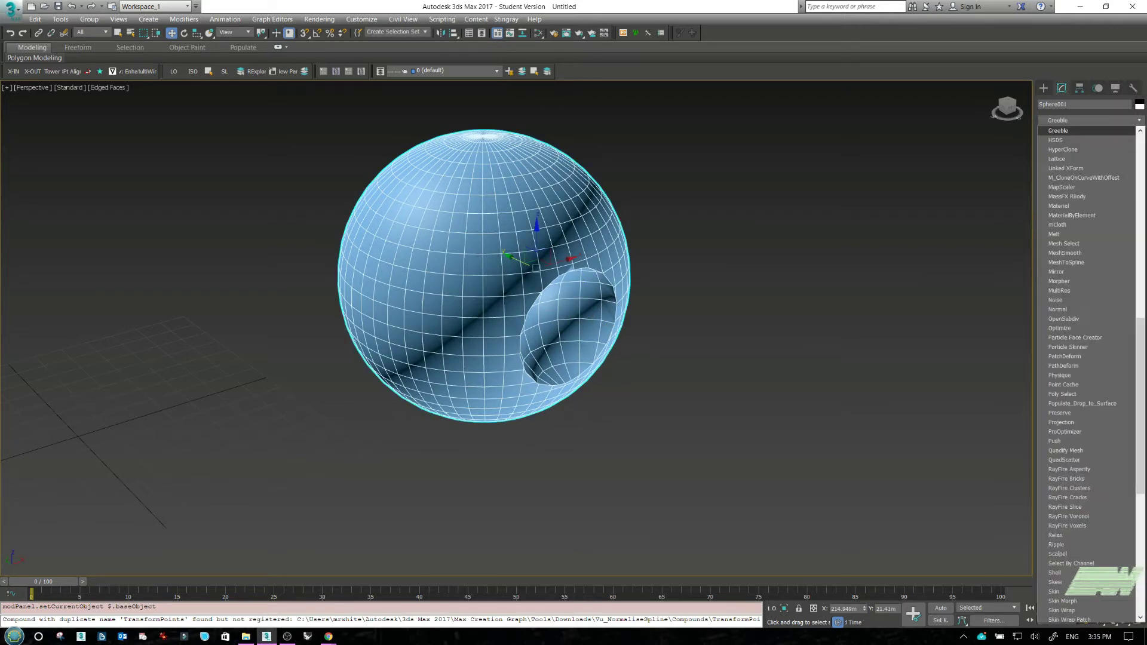
key(Return)
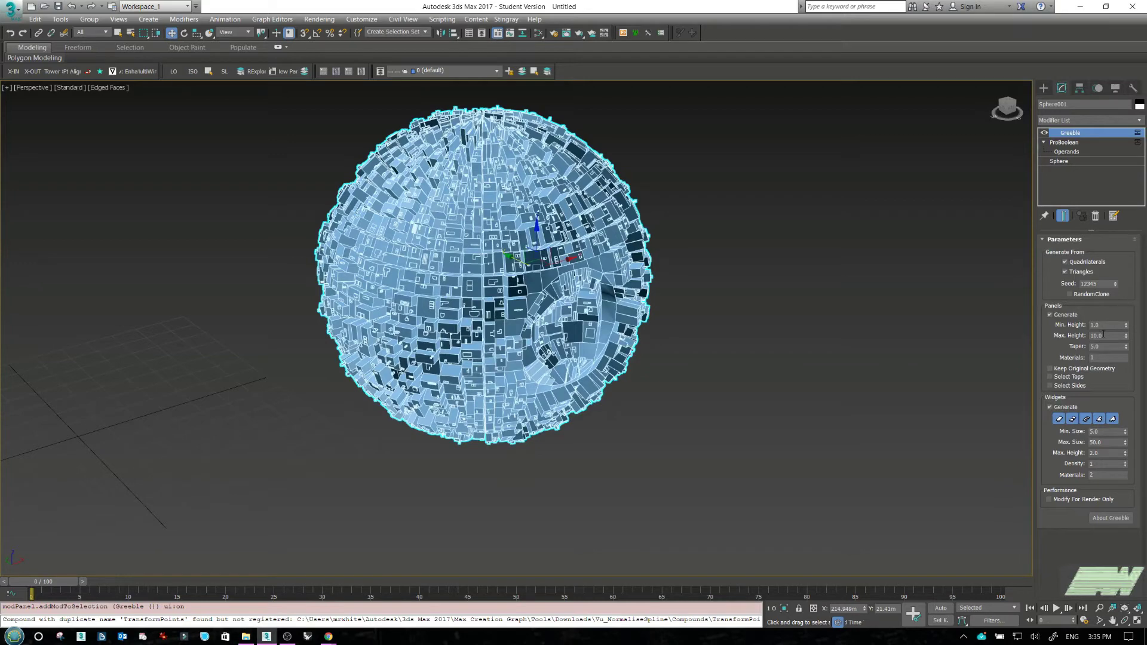
Step: Set panel max height 0.8 and widget size 43.1–89.7, then orbit to inspect the underside
drag(1124, 338, 1113, 379)
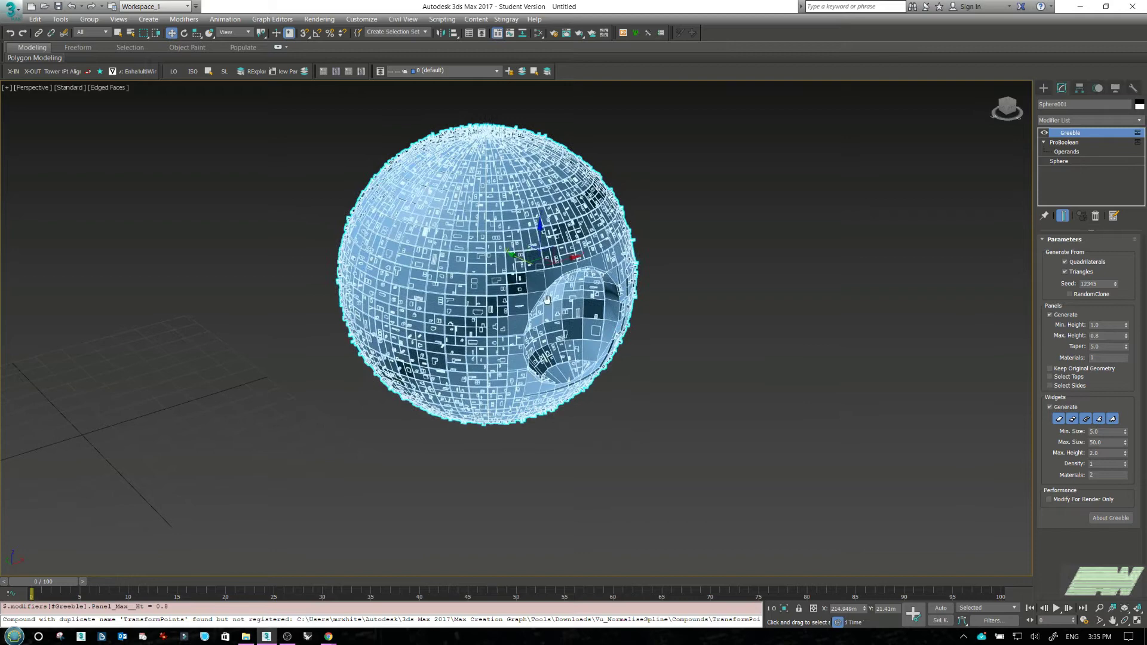
scroll(926, 356, up, 3)
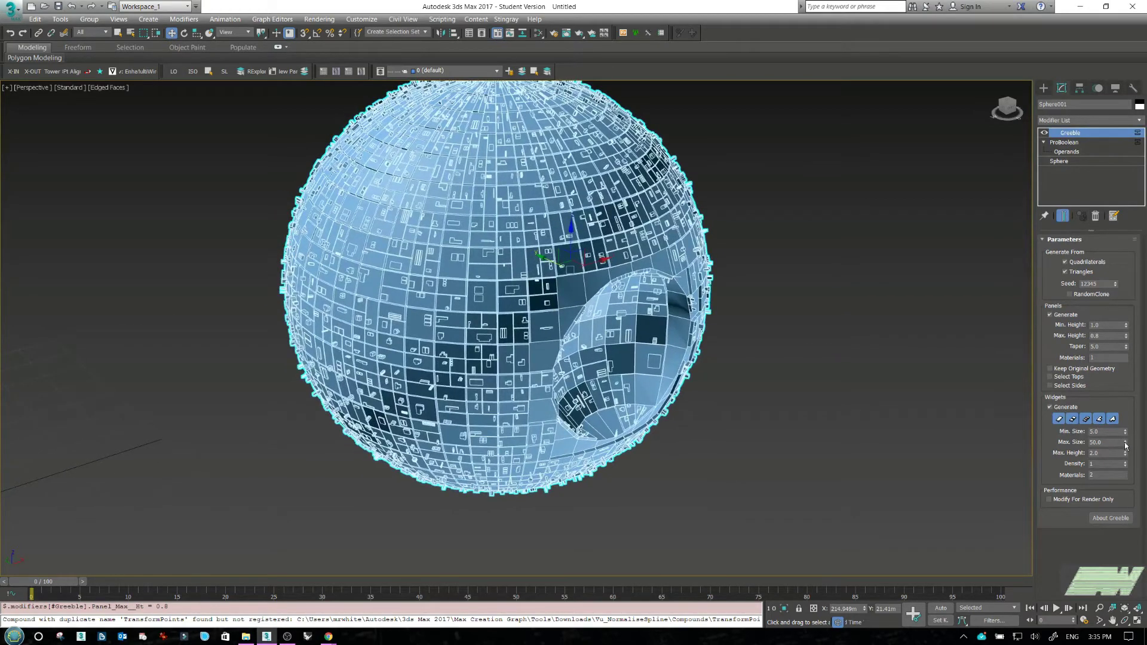
drag(1126, 446, 1126, 428)
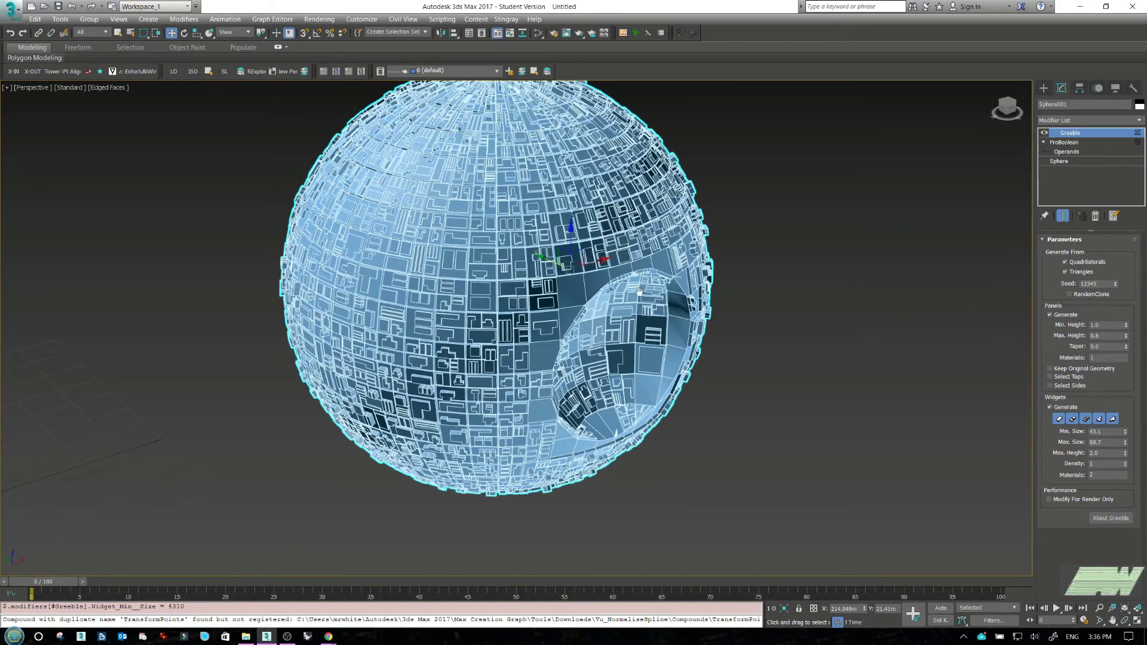
scroll(640, 292, up, 3)
scroll(640, 292, down, 2)
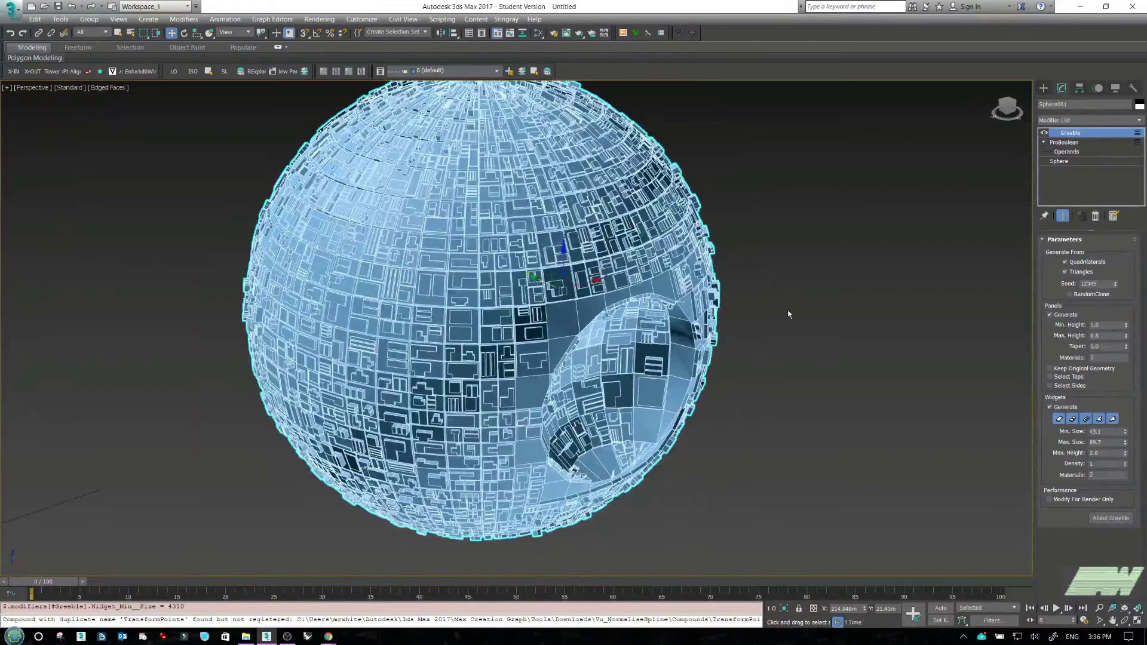
scroll(610, 279, down, 3)
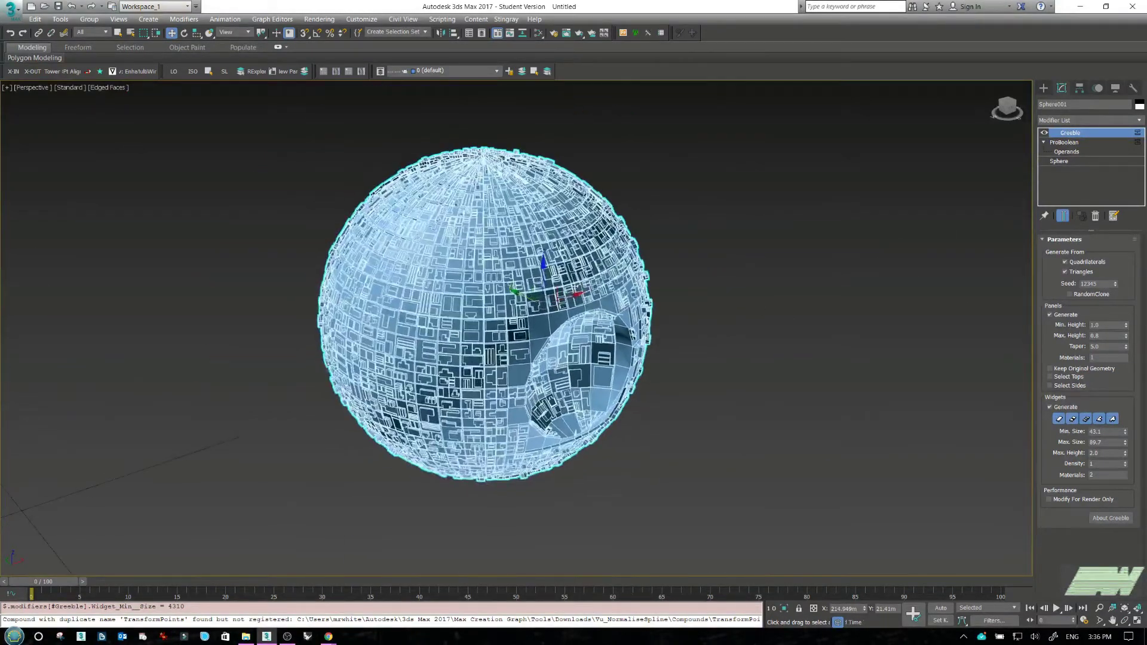
scroll(595, 297, up, 3)
alt+middle_drag(606, 302, 564, 295)
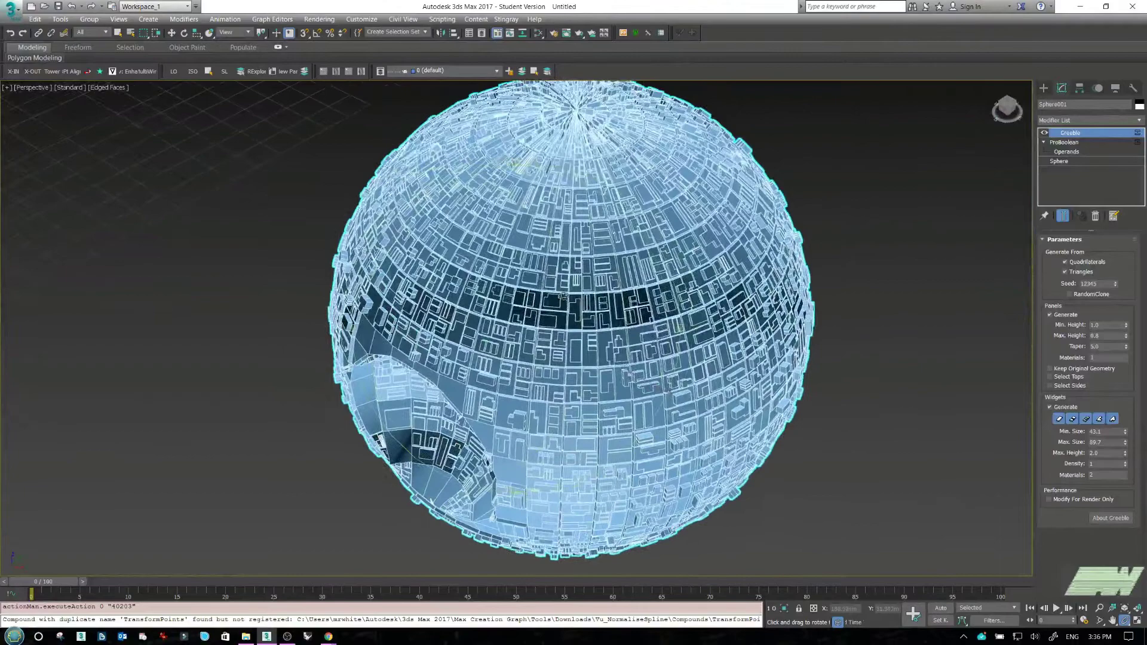
alt+middle_drag(560, 150, 542, 332)
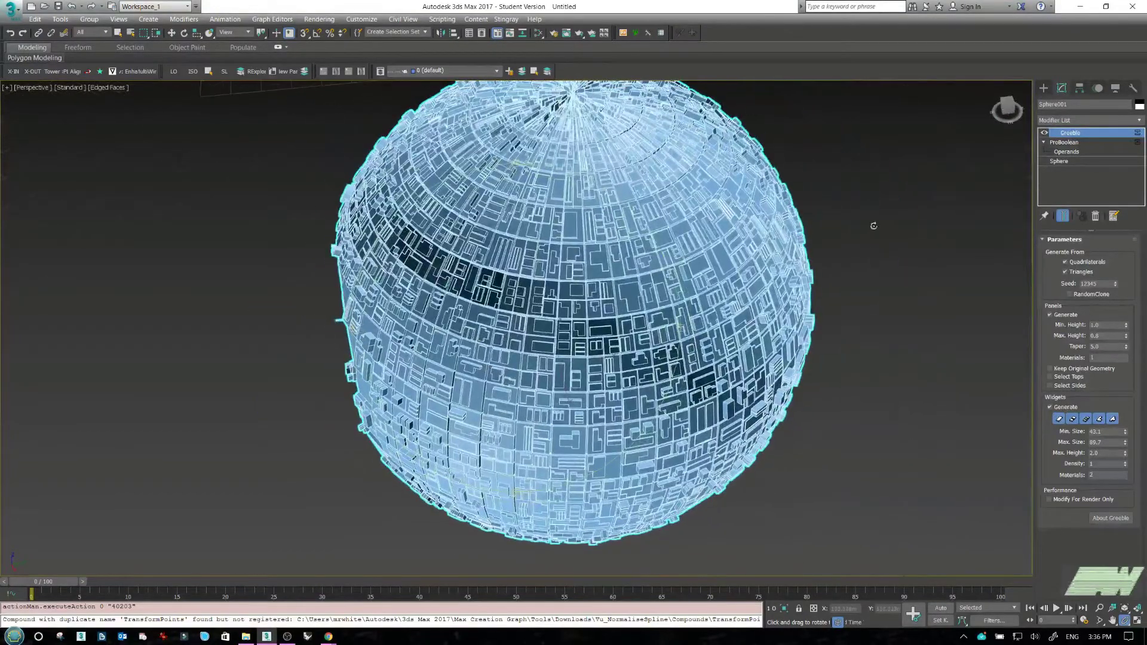
click(1071, 143)
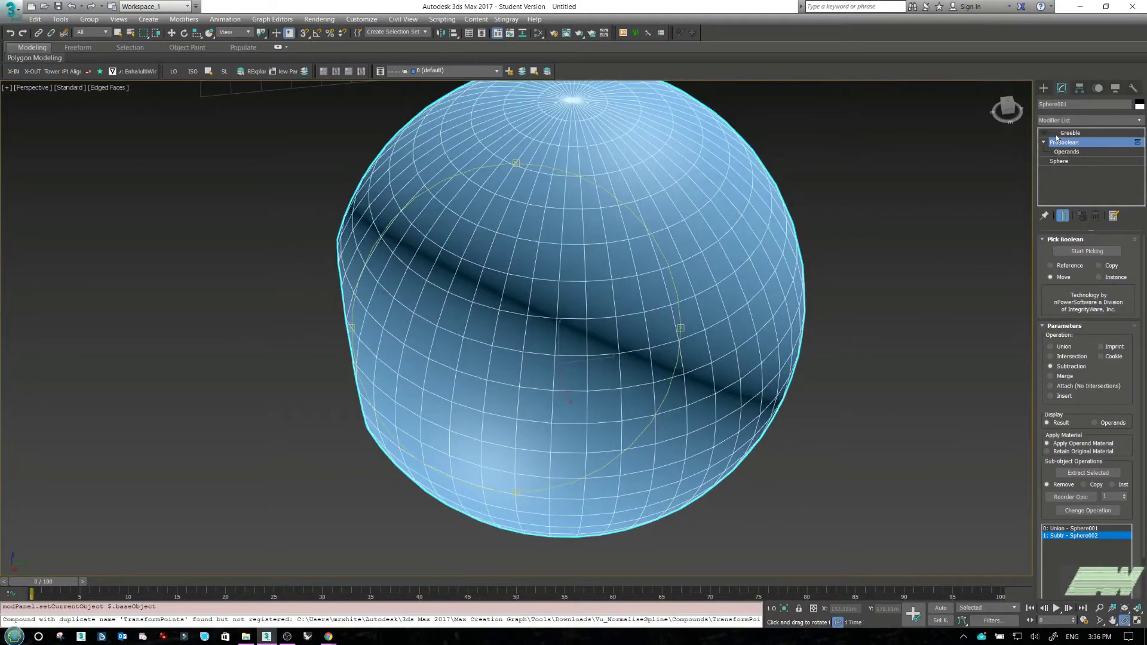
Step: Turn off the Greeble modifier's visibility and select the ProBoolean level
click(1061, 133)
click(1045, 133)
click(1044, 133)
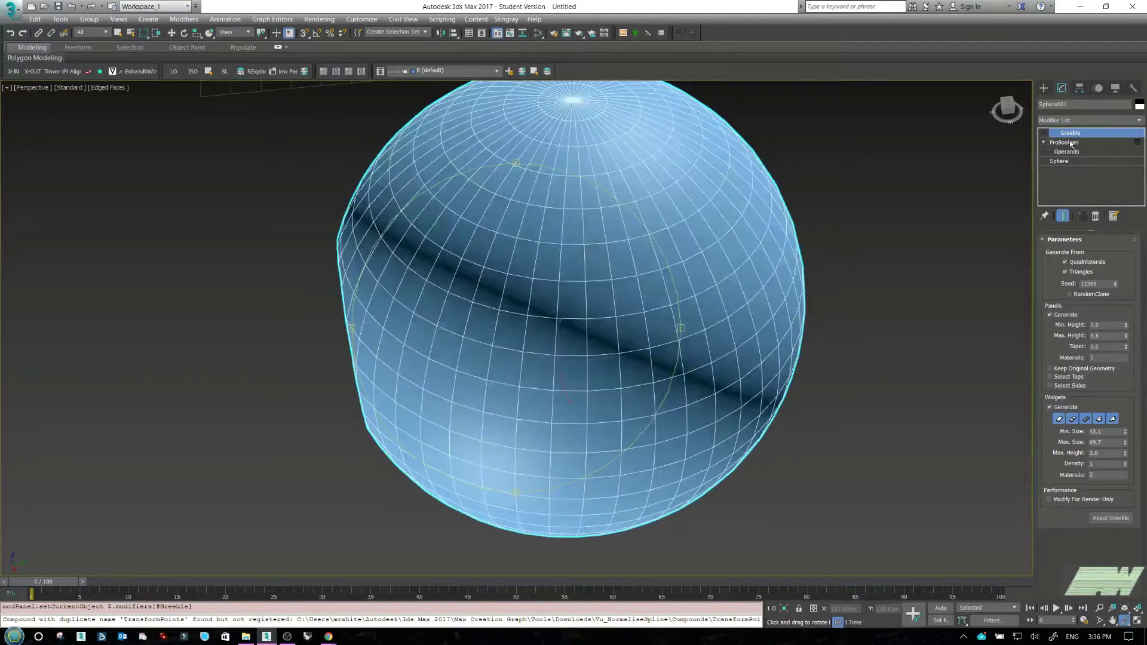
click(1072, 144)
Step: Insert an Edit Poly modifier above ProBoolean and enter Polygon sub-object level
click(1100, 121)
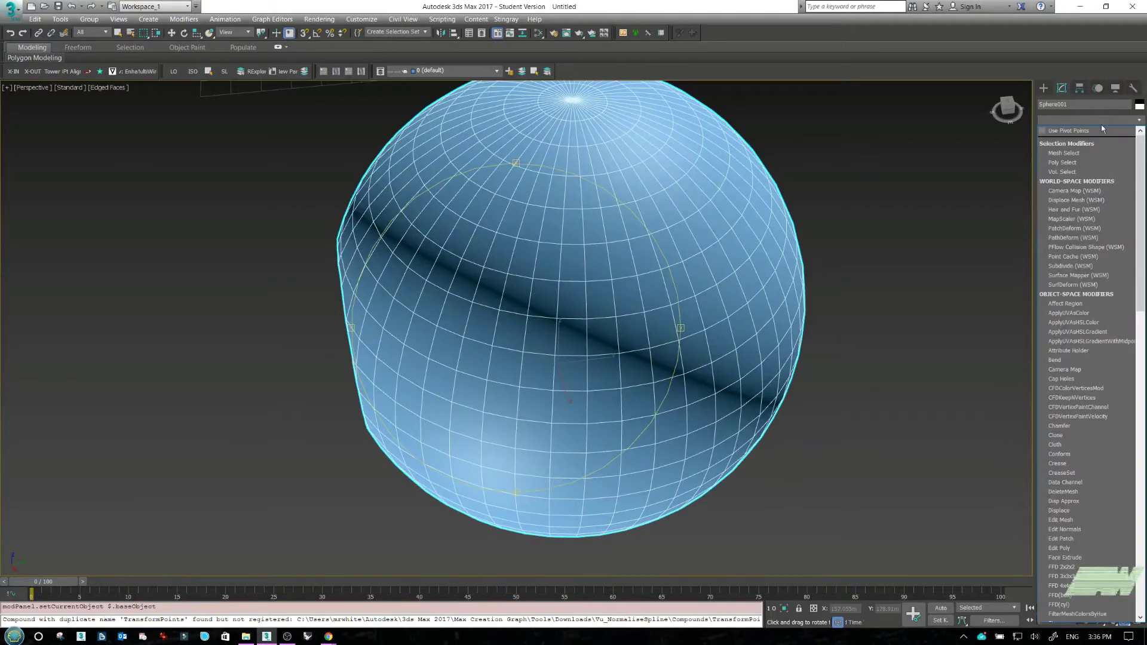
key(e)
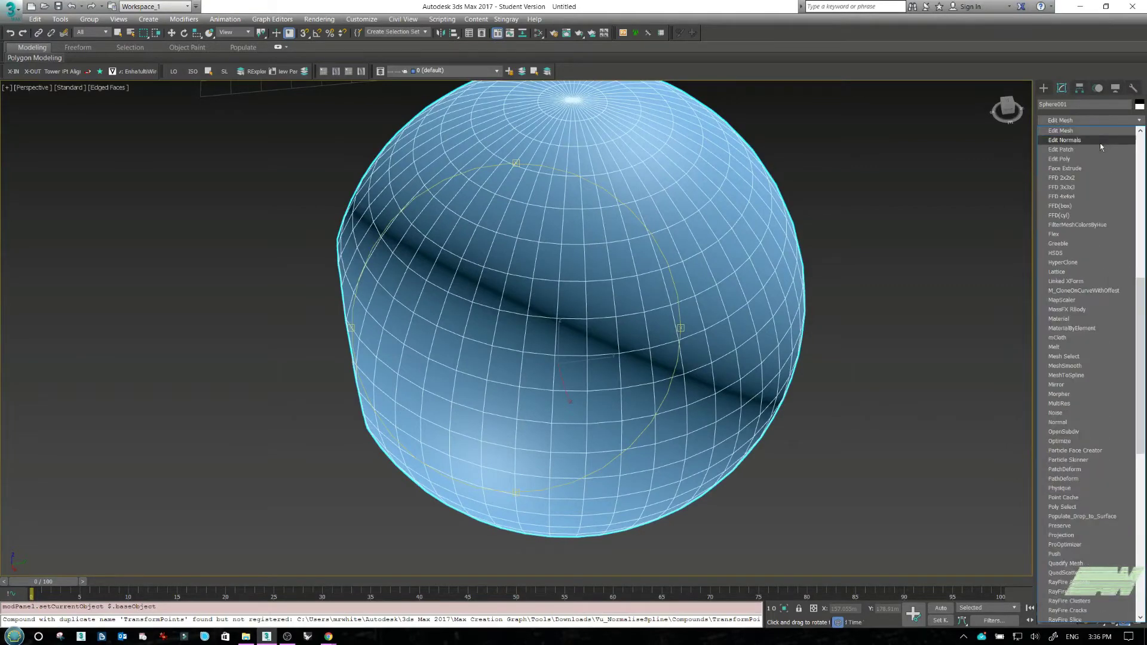
click(1073, 159)
click(1092, 328)
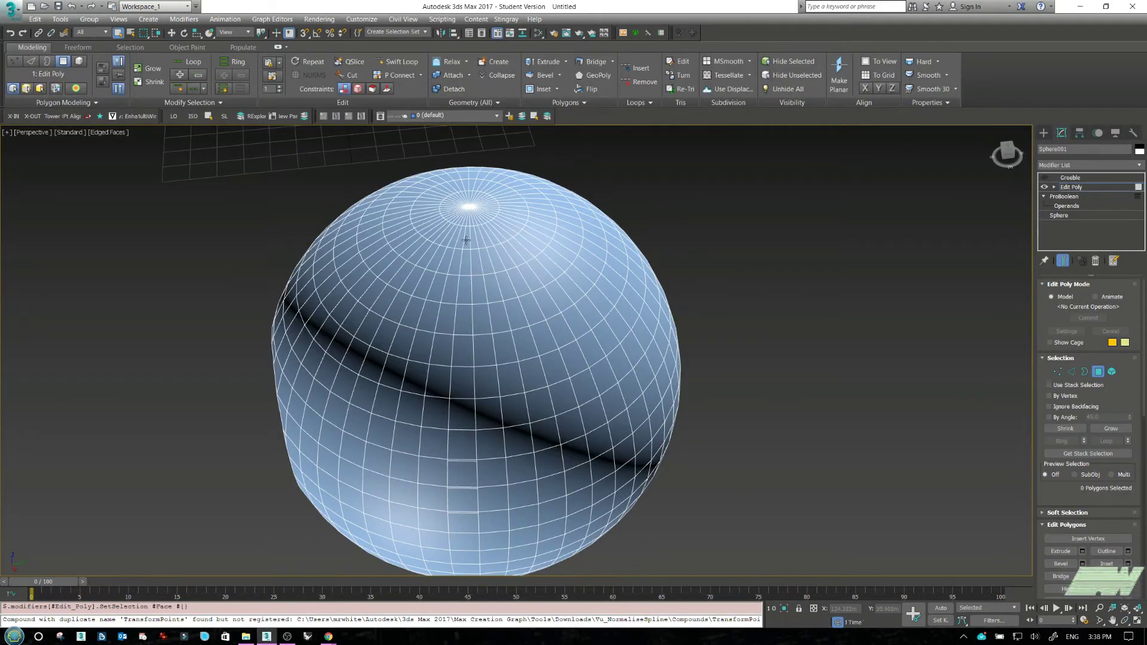
scroll(466, 241, up, 3)
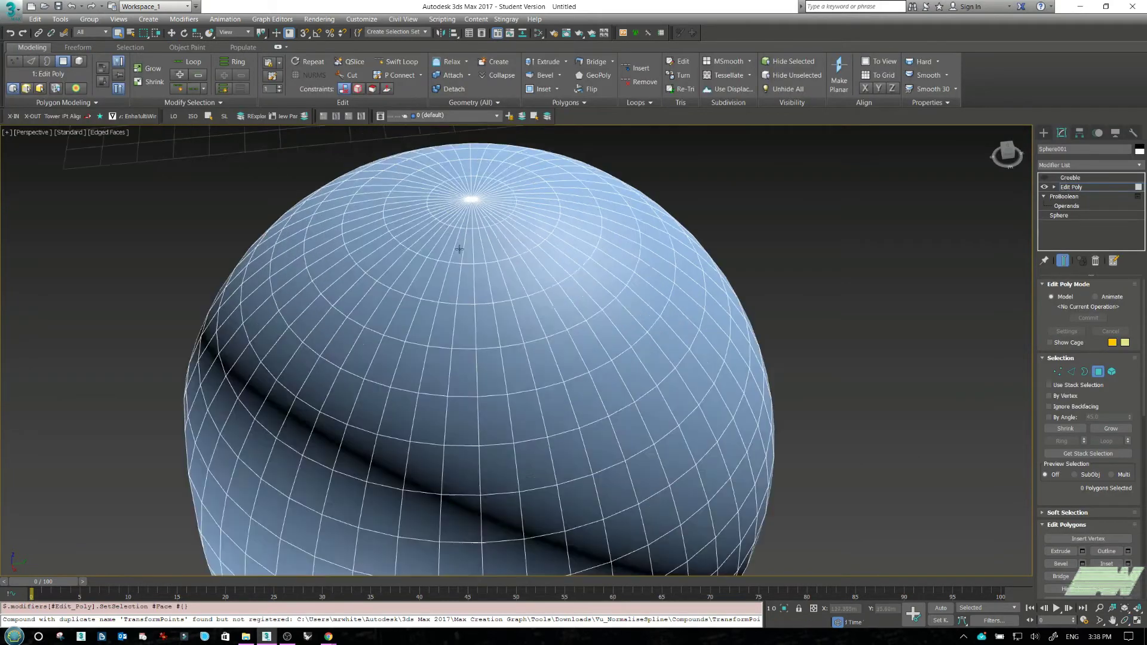
scroll(461, 249, down, 4)
scroll(516, 236, up, 2)
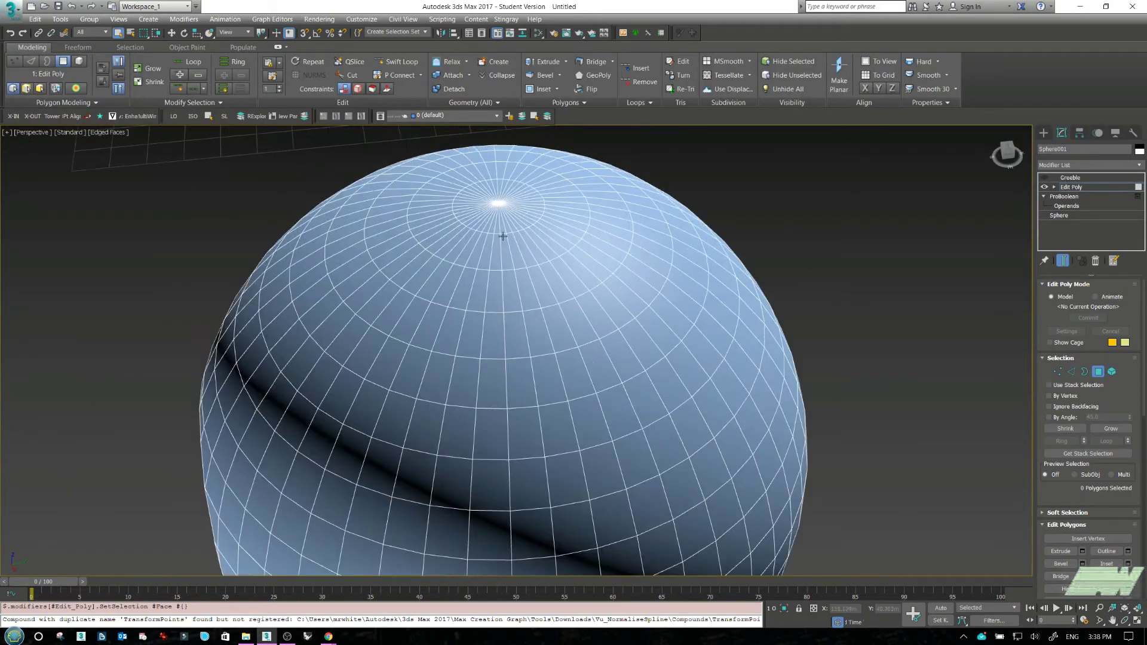
scroll(499, 234, up, 2)
Step: Select a 23-polygon loop from the top pole down the sphere and enable Ignore Backfacing
click(504, 223)
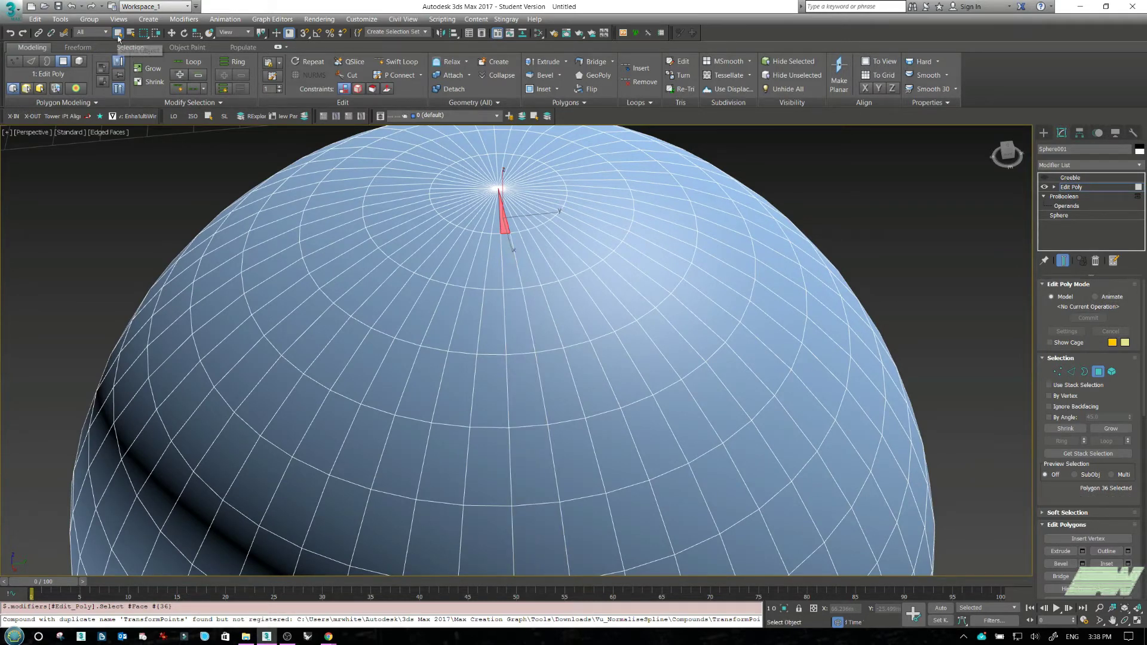
shift+click(511, 269)
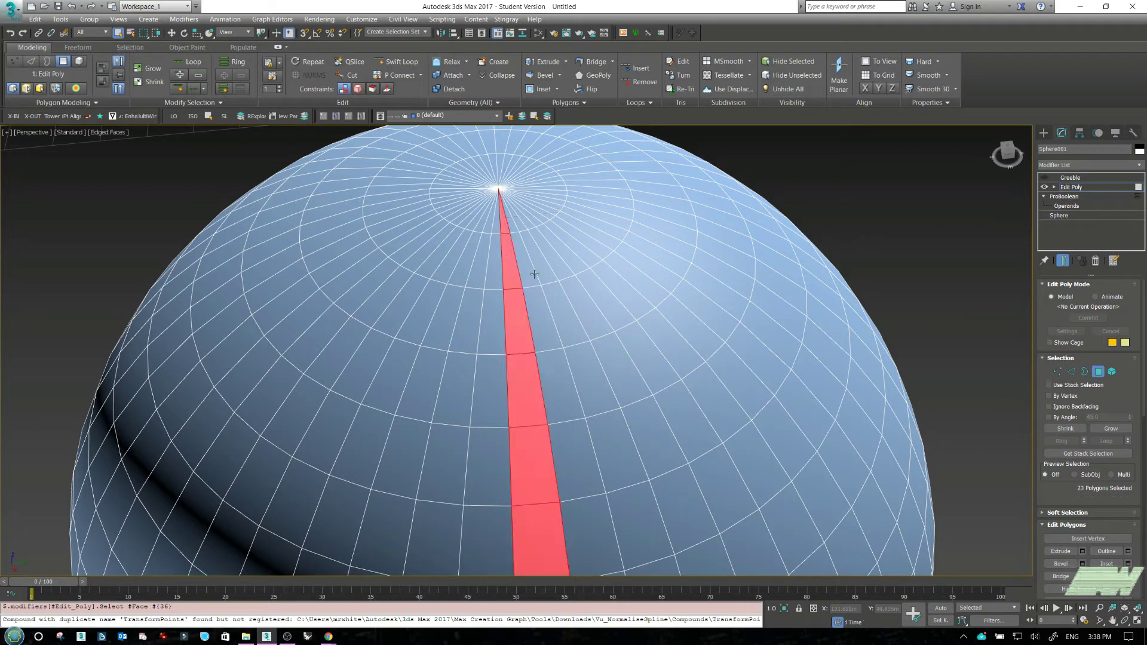
scroll(553, 383, down, 10)
key(ctrl+r)
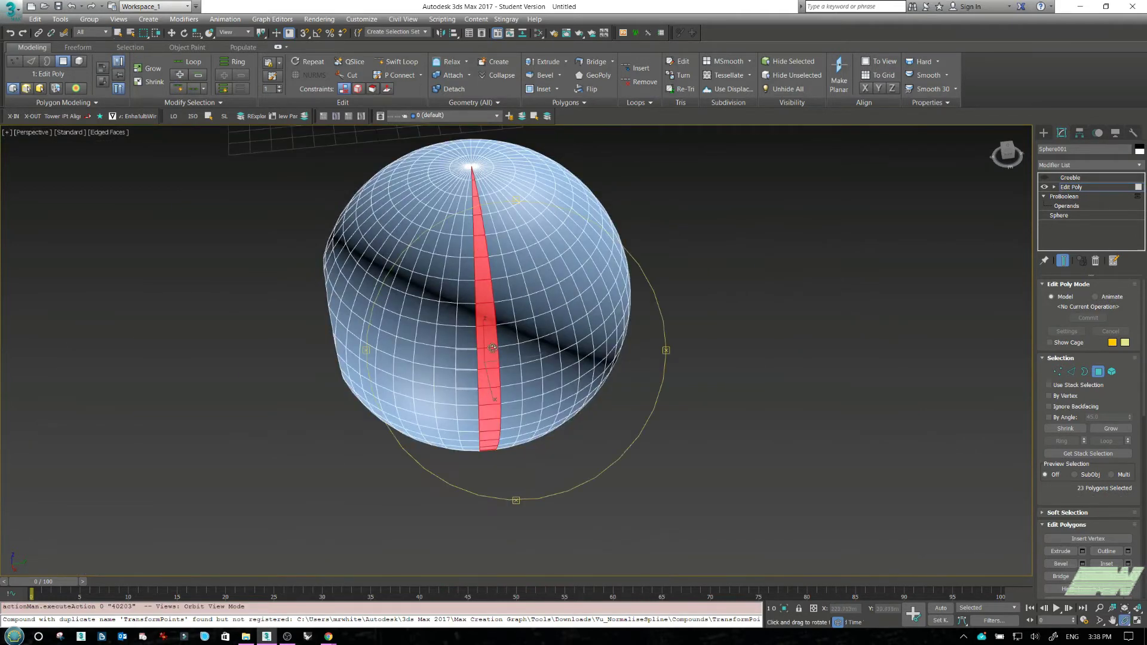
drag(493, 348, 531, 288)
scroll(508, 317, up, 3)
scroll(482, 343, down, 2)
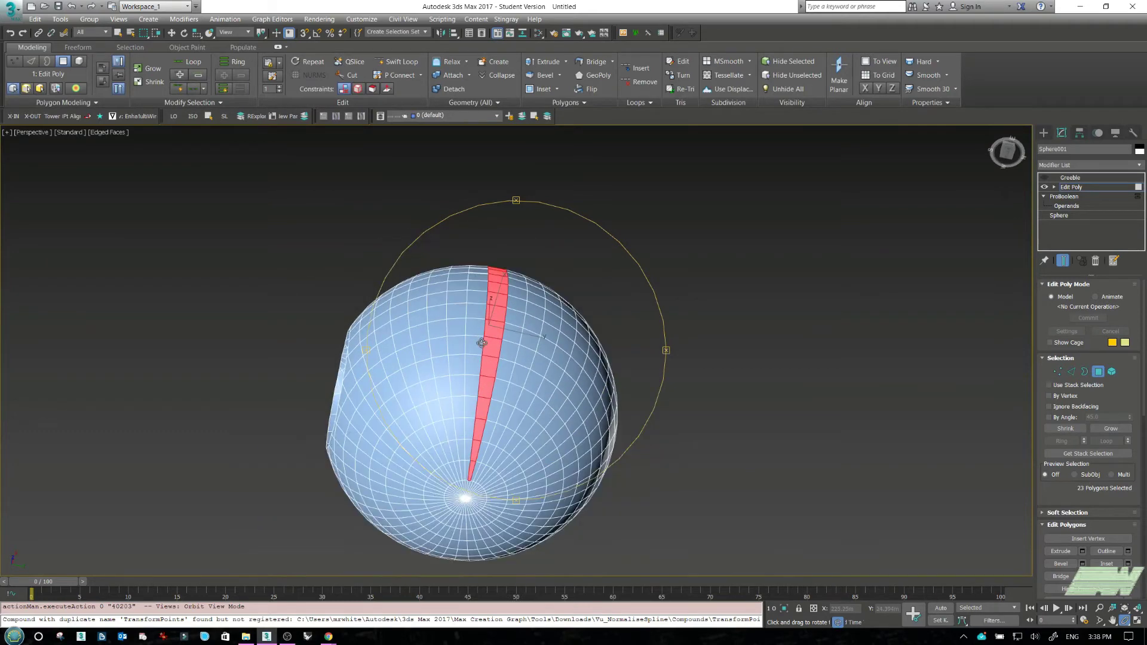
key(alt+b)
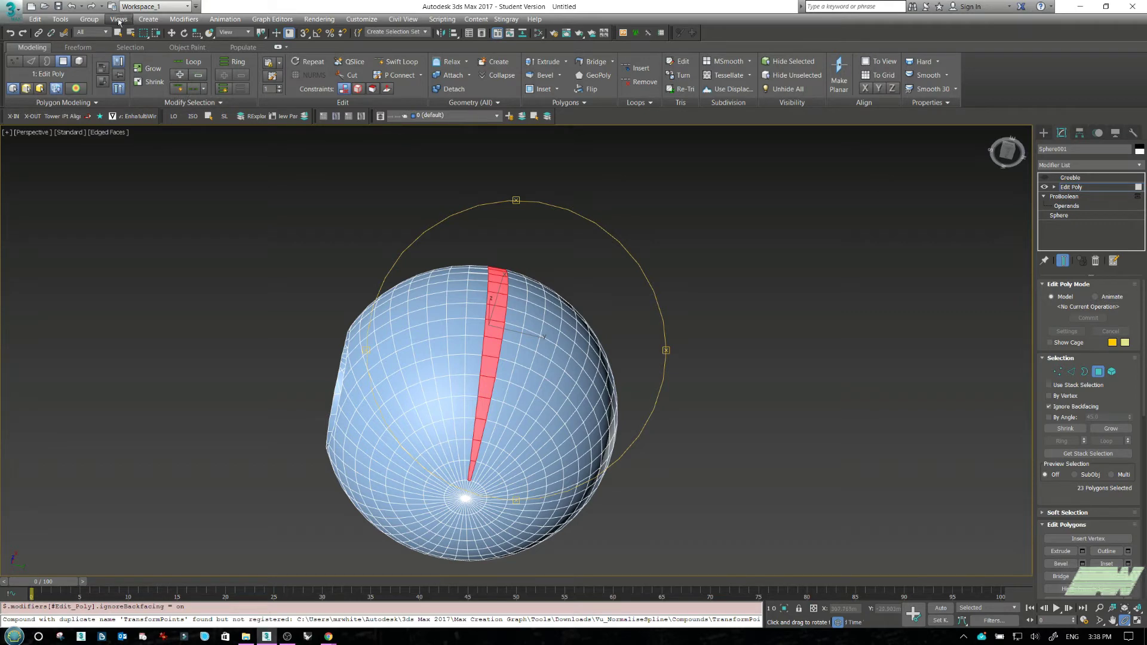
Step: Invert the polygon selection so everything except the strip is selected
click(65, 20)
mouse_move(81, 19)
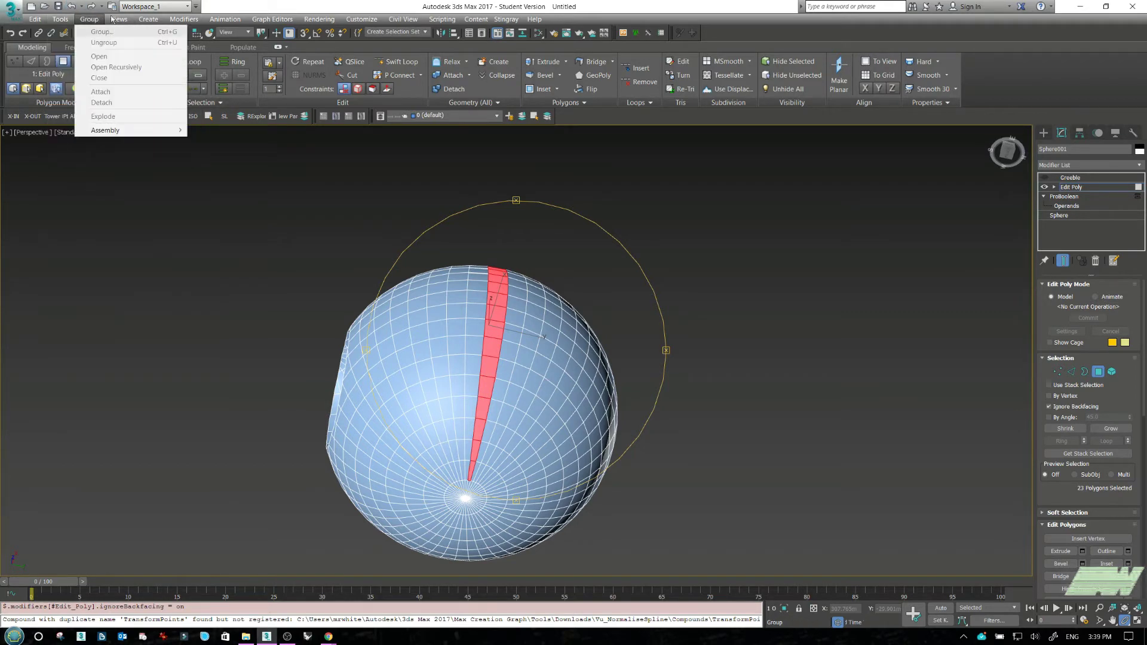
mouse_move(202, 21)
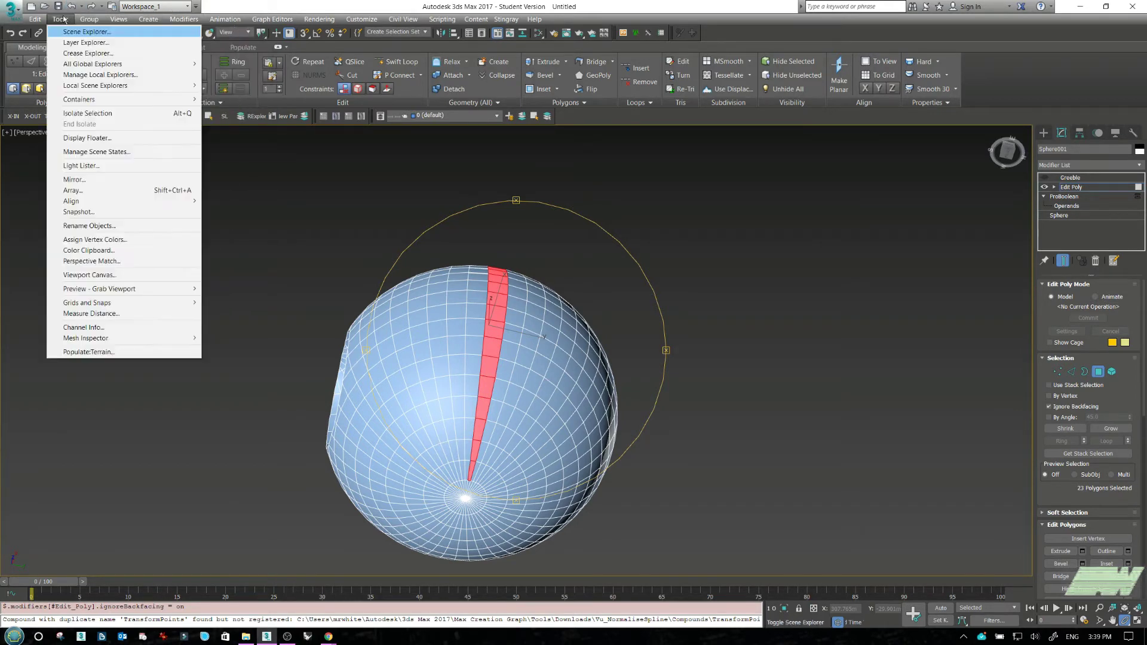
mouse_move(36, 20)
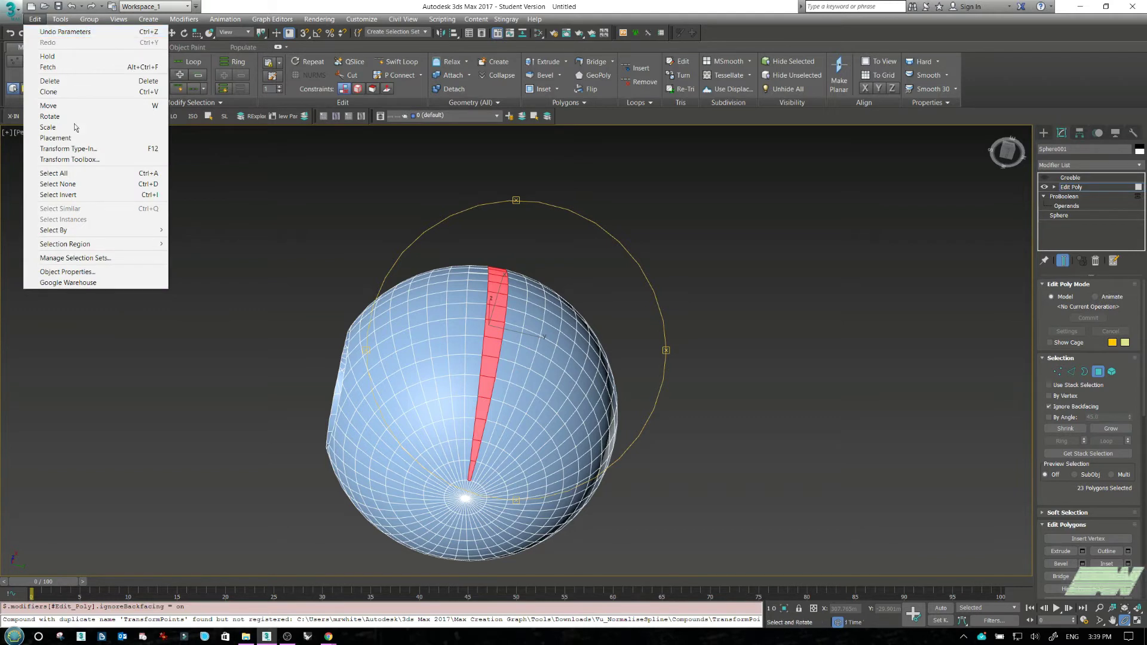
mouse_move(112, 246)
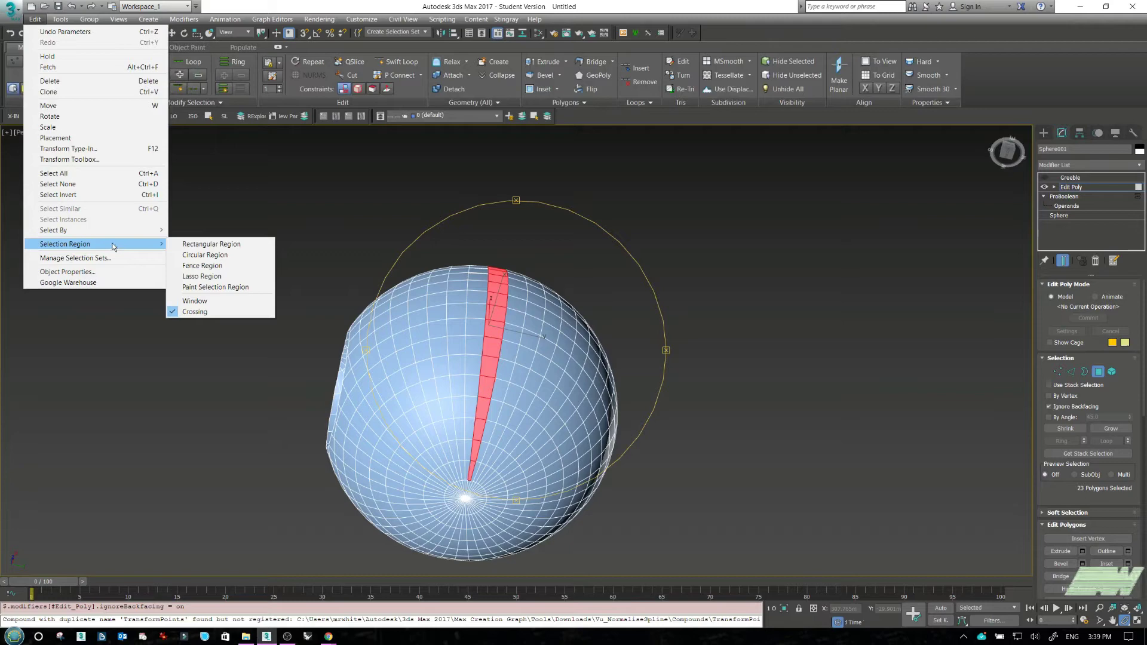
click(108, 196)
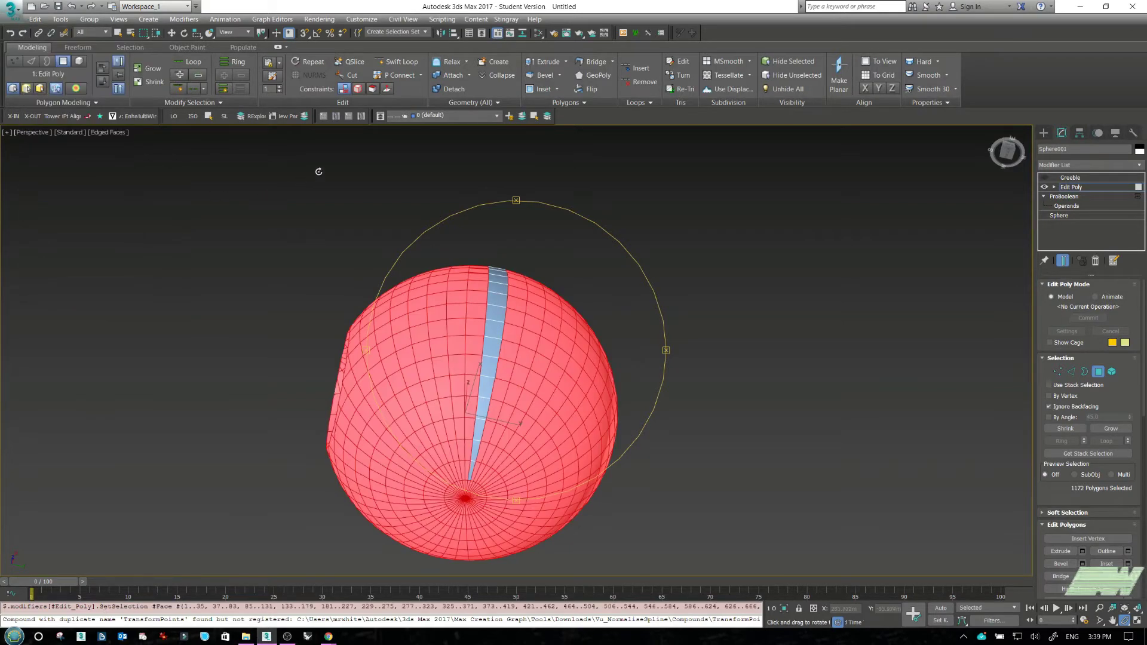
alt+middle_drag(505, 318, 624, 386)
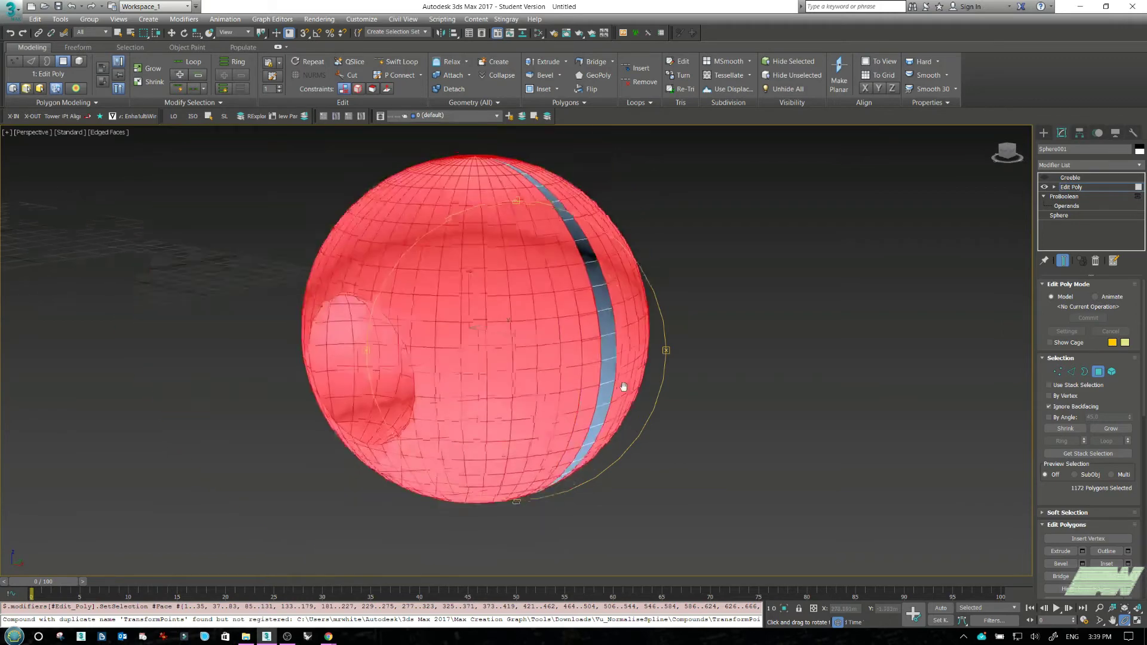
Step: Turn the Greeble detail back on and raise its panel minimum height to 10.3
click(1046, 178)
alt+middle_drag(539, 281, 597, 286)
click(1076, 178)
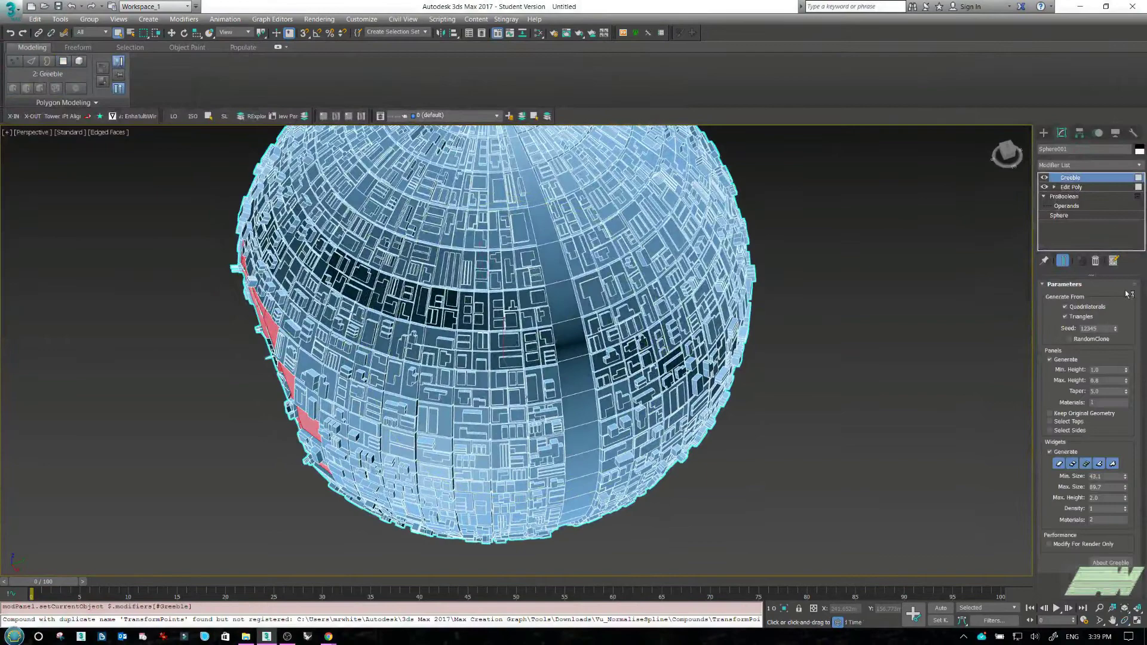
drag(1127, 371, 1132, 325)
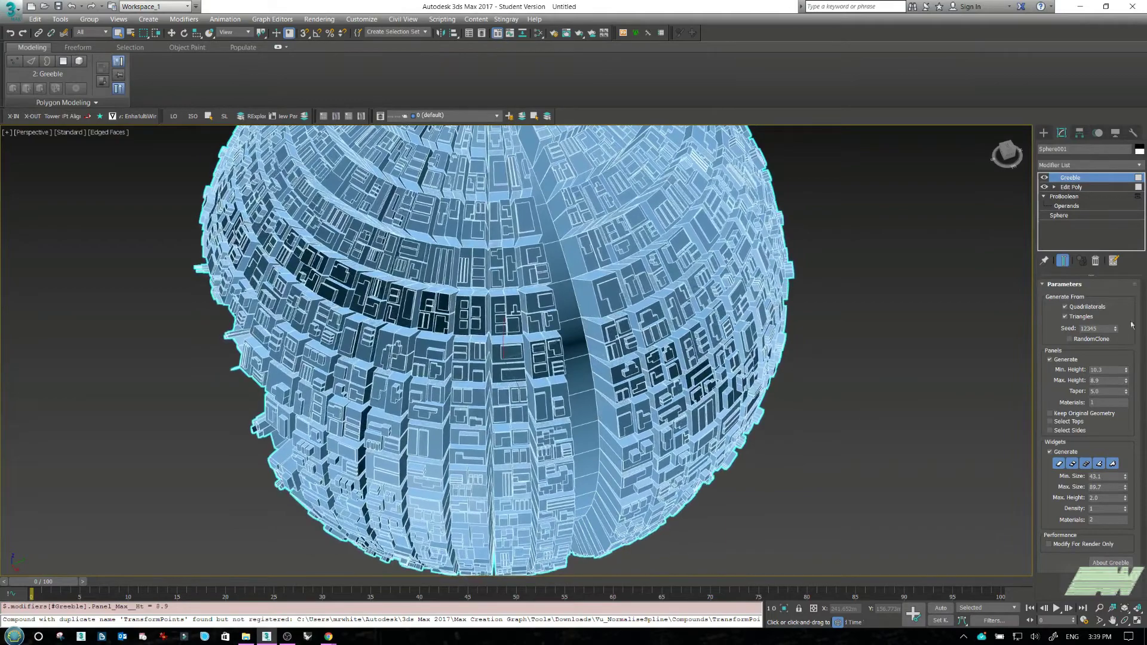
alt+middle_drag(581, 339, 541, 350)
Step: Zoom back out to the whole sphere and deselect it
scroll(544, 411, up, 5)
scroll(546, 415, up, 5)
scroll(545, 420, down, 5)
scroll(563, 352, down, 3)
click(735, 264)
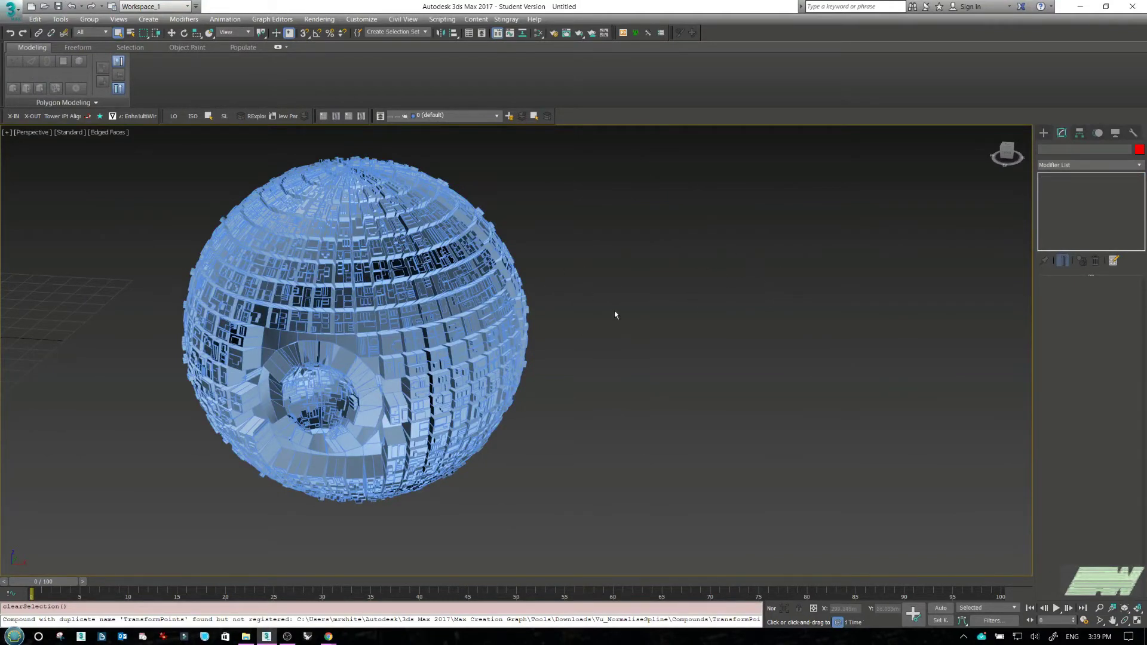
Step: Hide the greebled sphere and draw a Plane standard primitive in the scene
click(1044, 133)
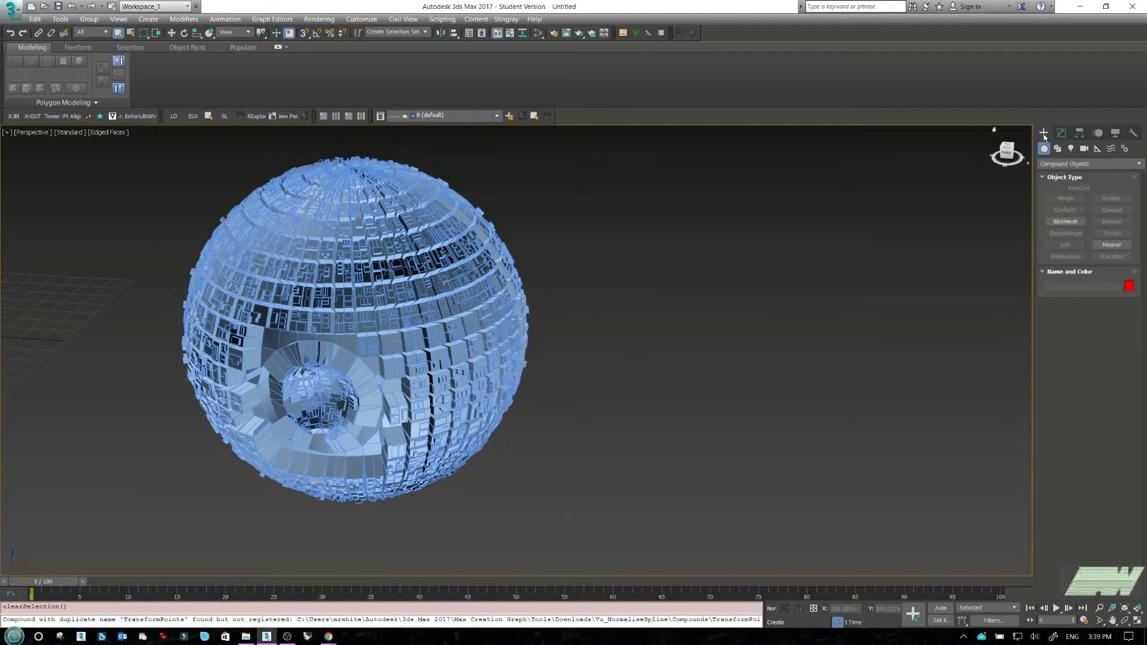
click(1079, 164)
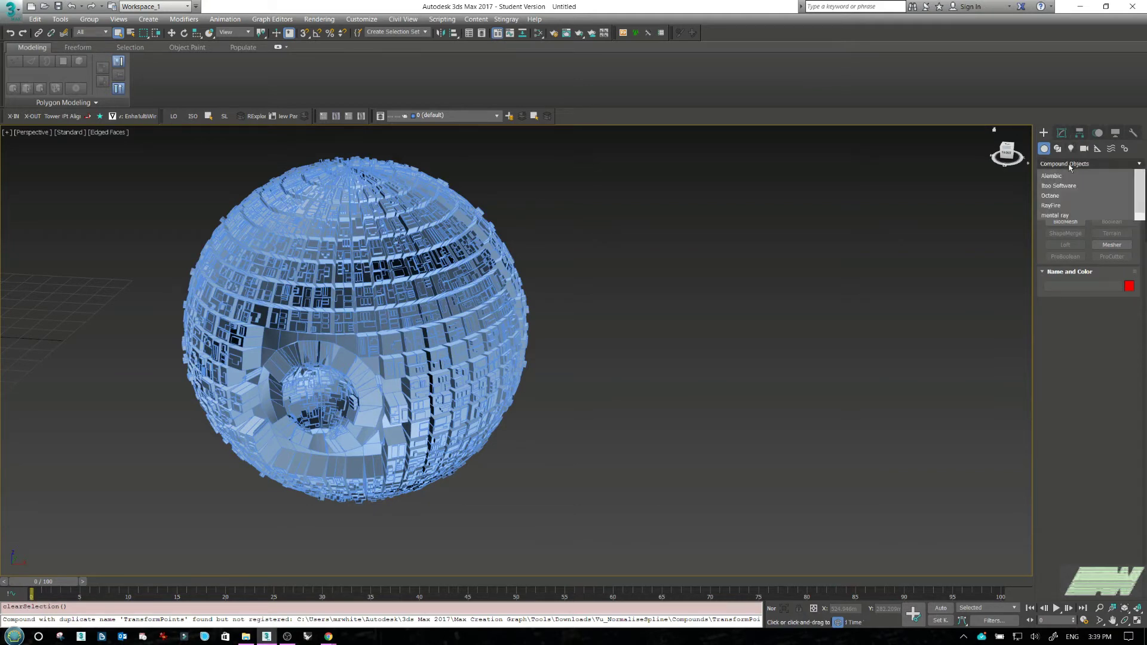
click(1074, 176)
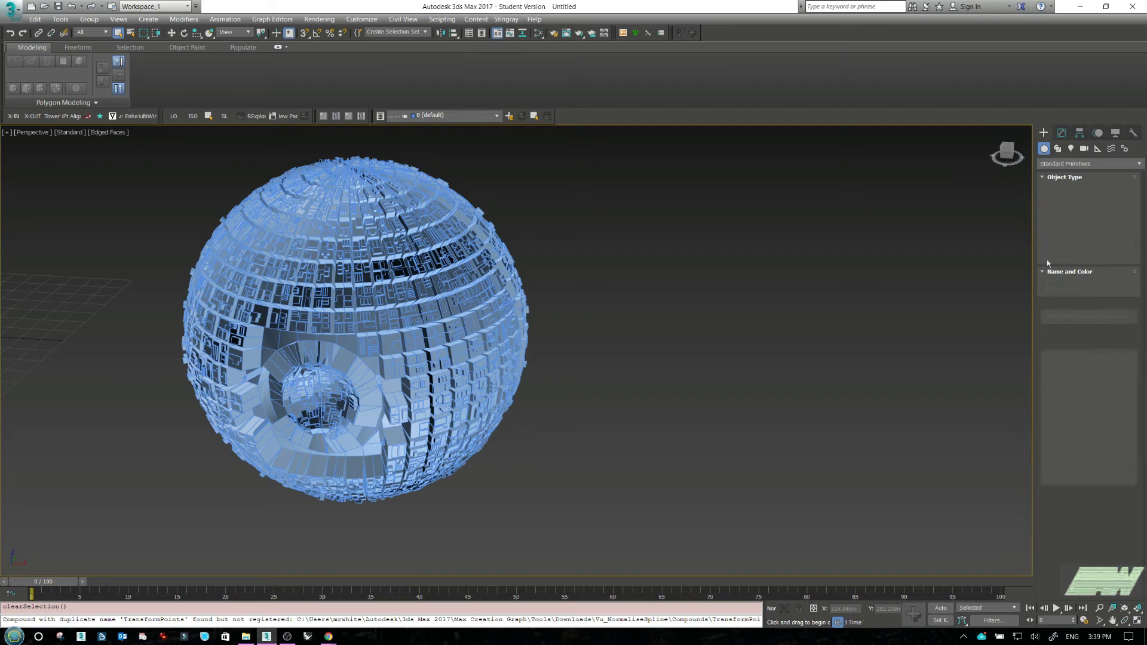
scroll(584, 299, down, 3)
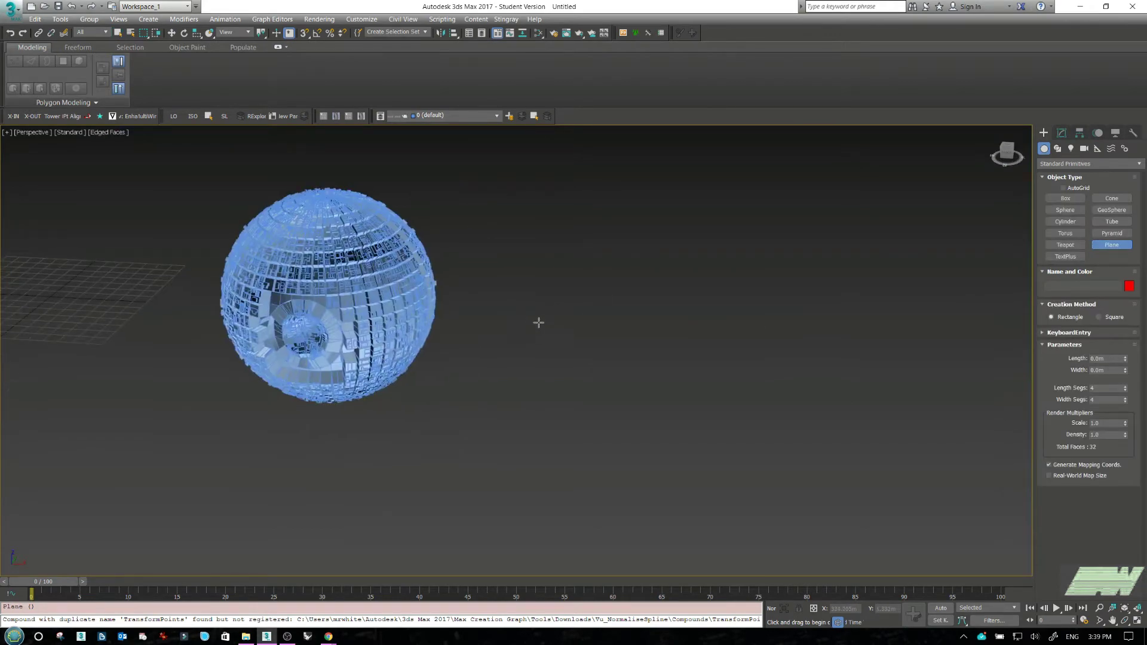
key(alt+q)
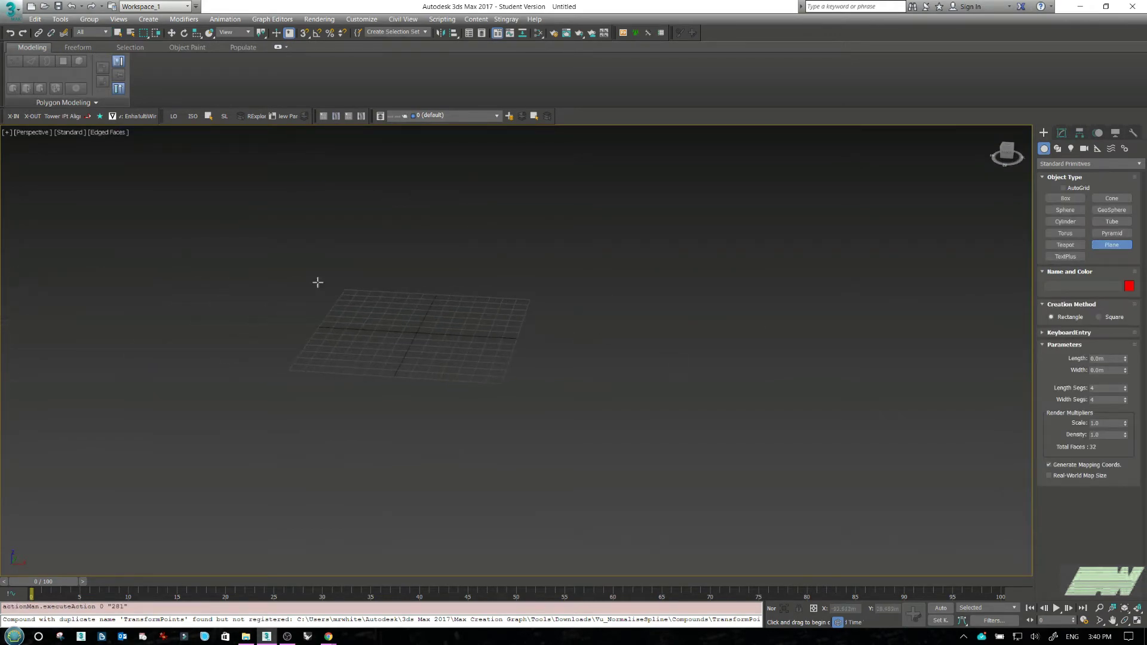
drag(358, 275, 539, 425)
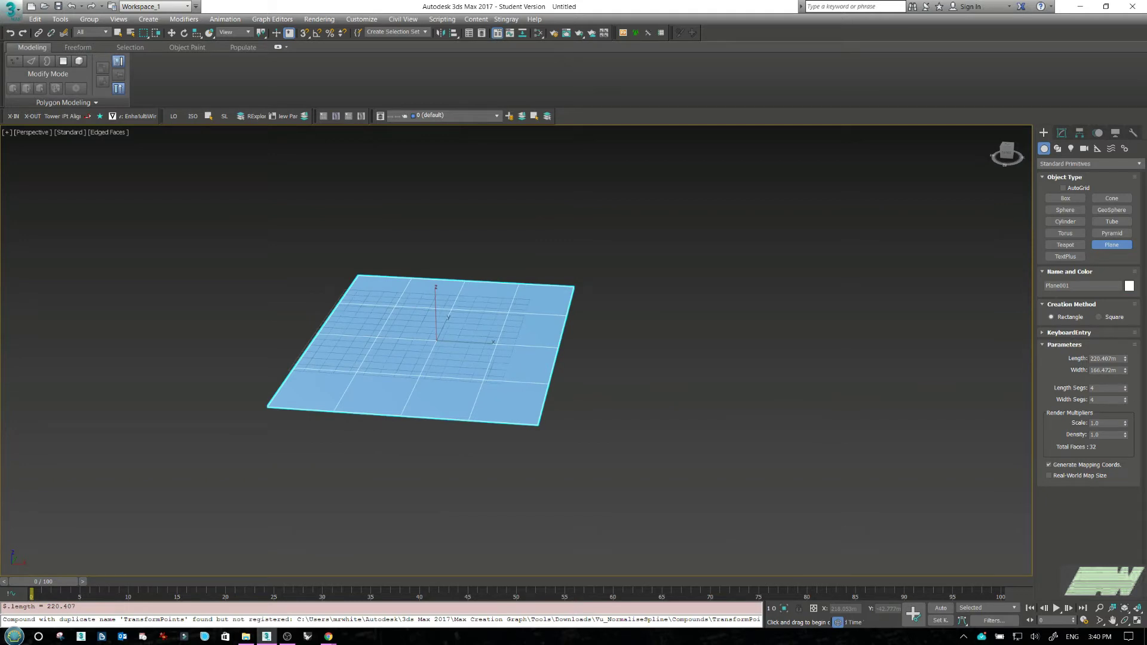
Step: Give the plane 20 length segments and 10 width segments
double_click(1092, 388)
text(20)
key(Return)
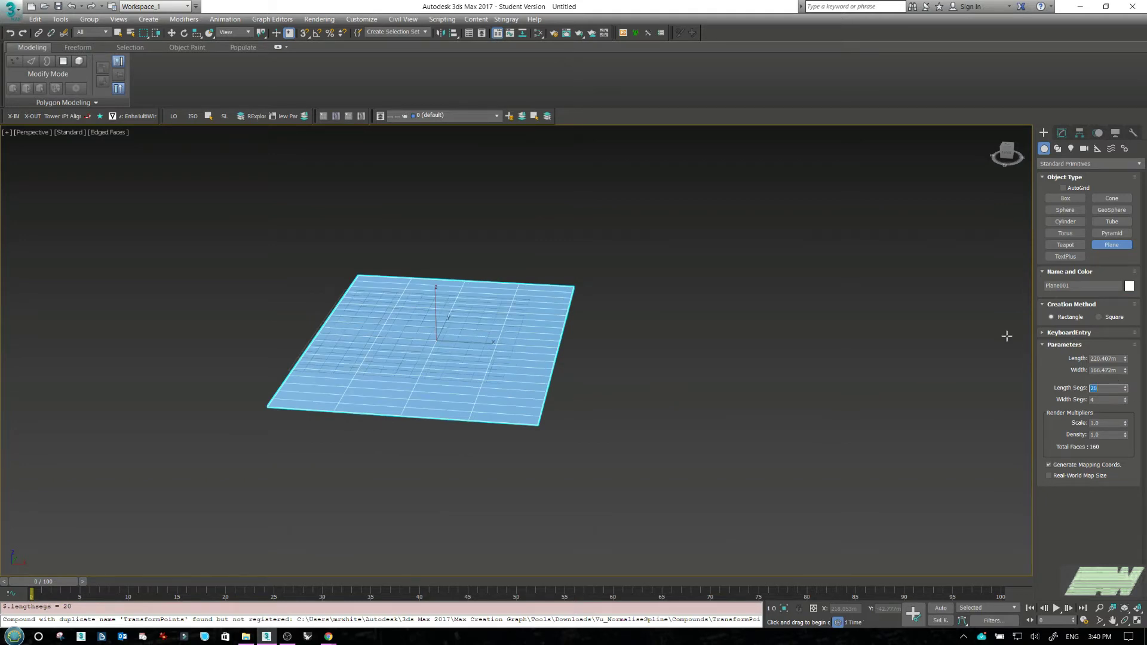
key(Tab)
text(10)
key(Return)
scroll(540, 352, up, 4)
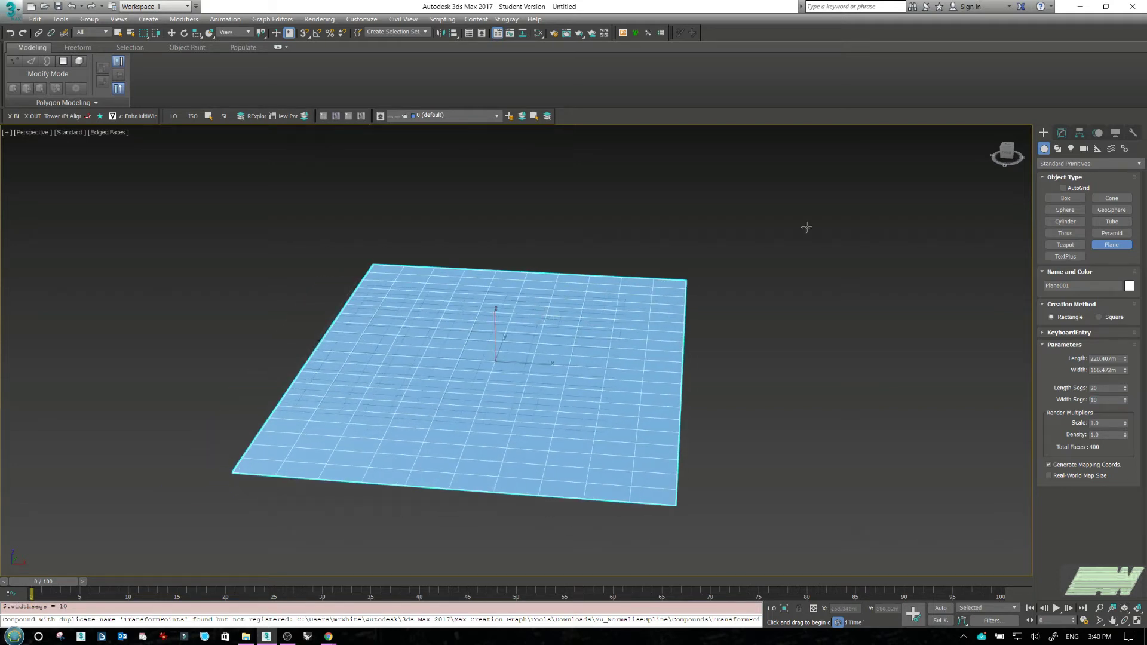
Step: Add an Edit Poly modifier to Plane001
click(1062, 133)
click(1075, 163)
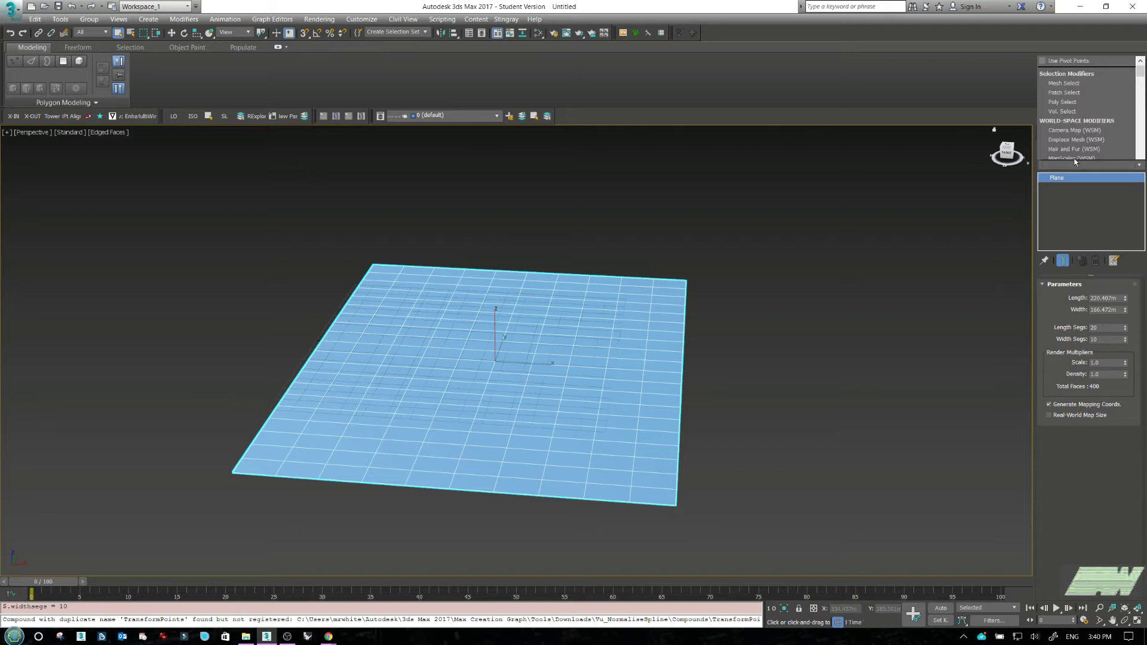
key(e)
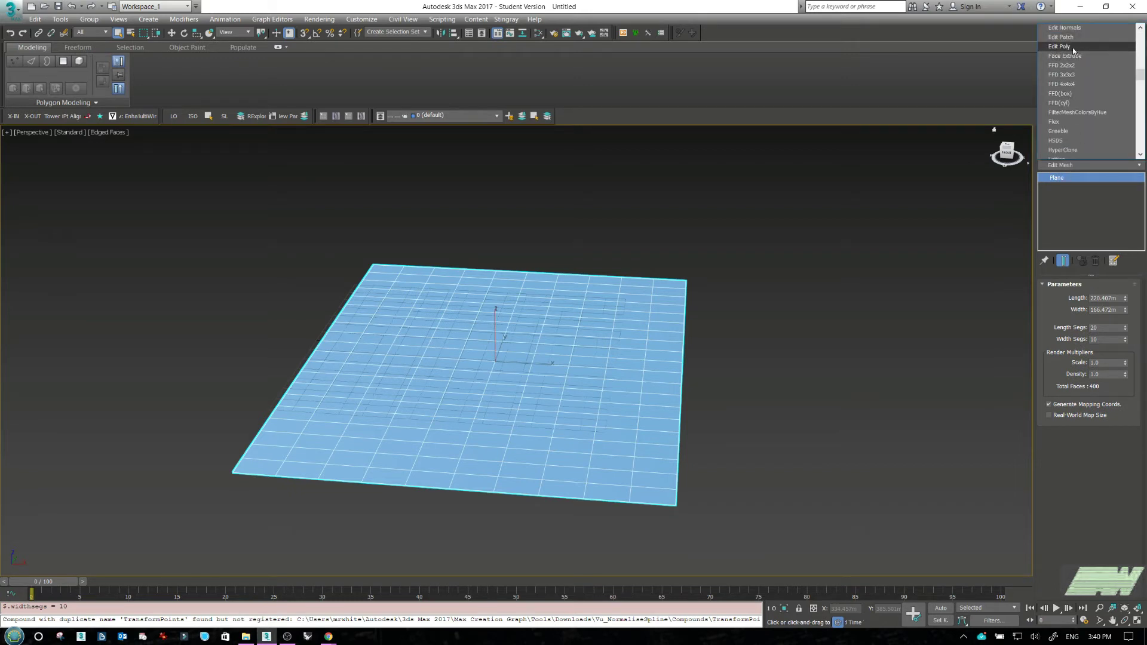
click(1059, 47)
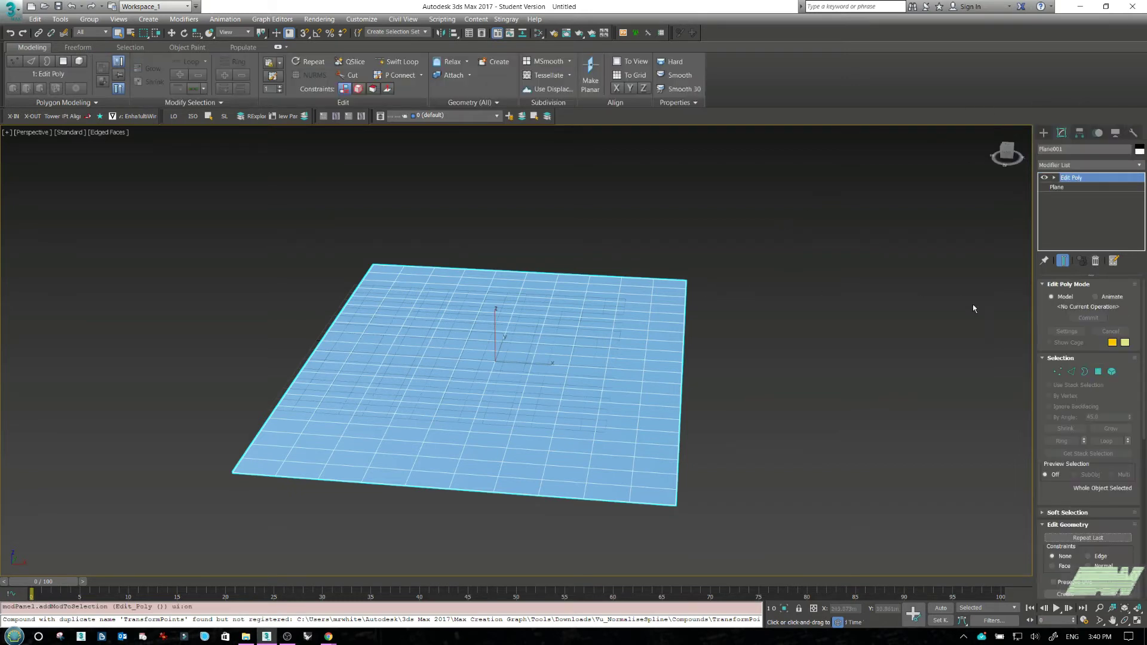
Step: Select all 200 polygons, try a tessellation and undo it, and show four viewports
click(1098, 372)
key(ctrl+a)
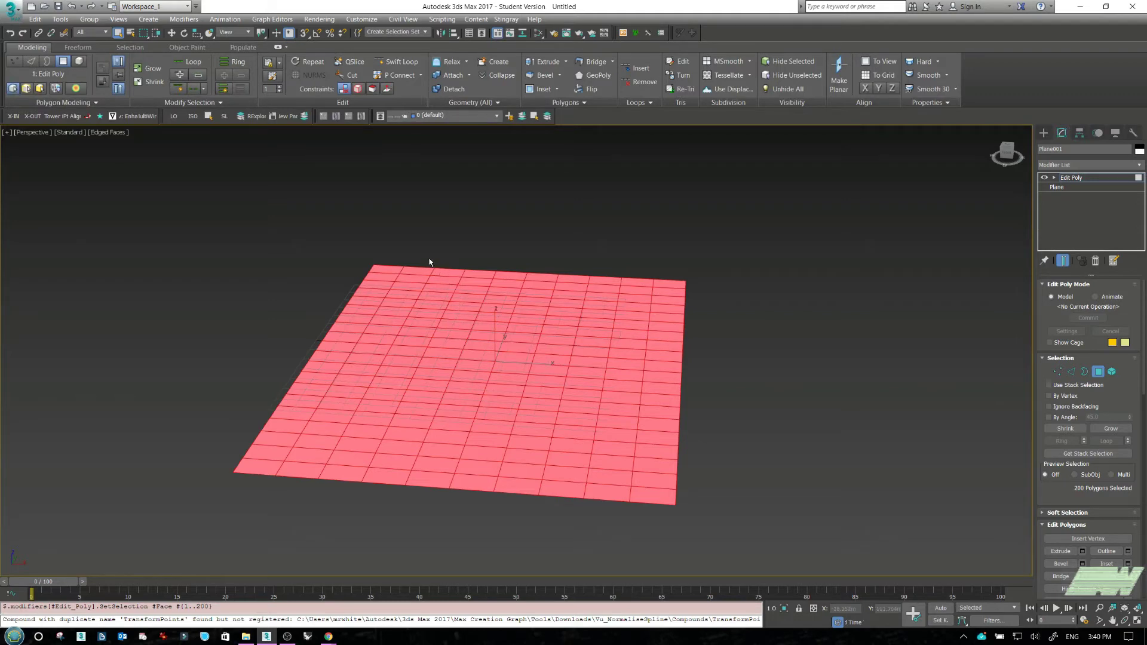
key(alt)
middle_drag(505, 292, 534, 285)
key(ctrl+t)
key(ctrl+z)
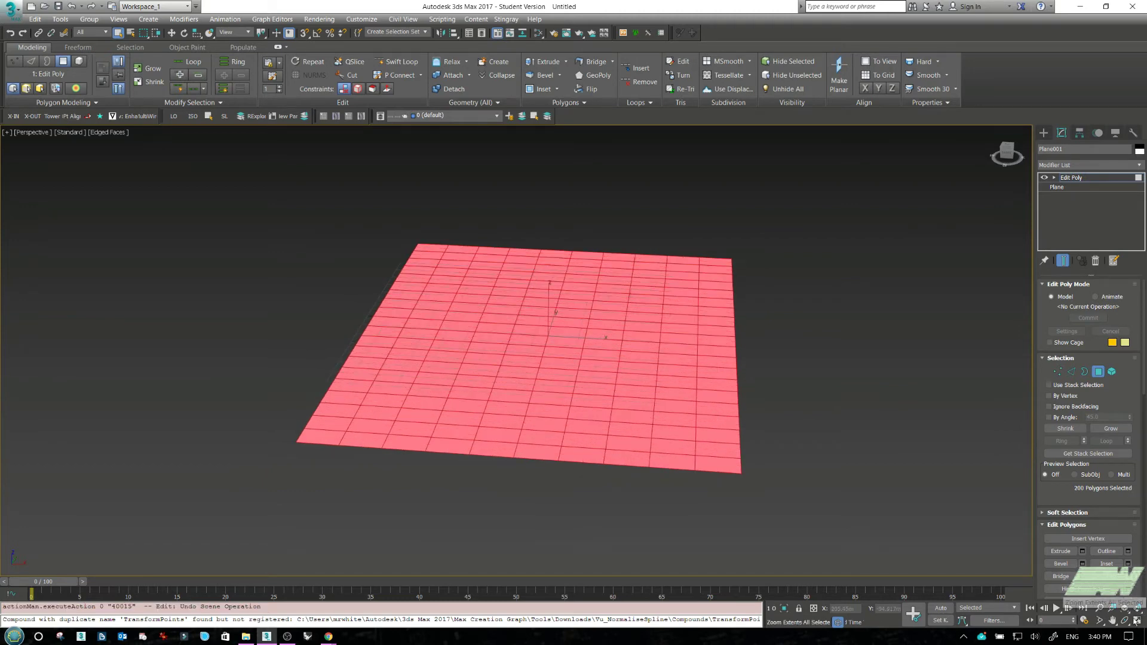
key(alt+w)
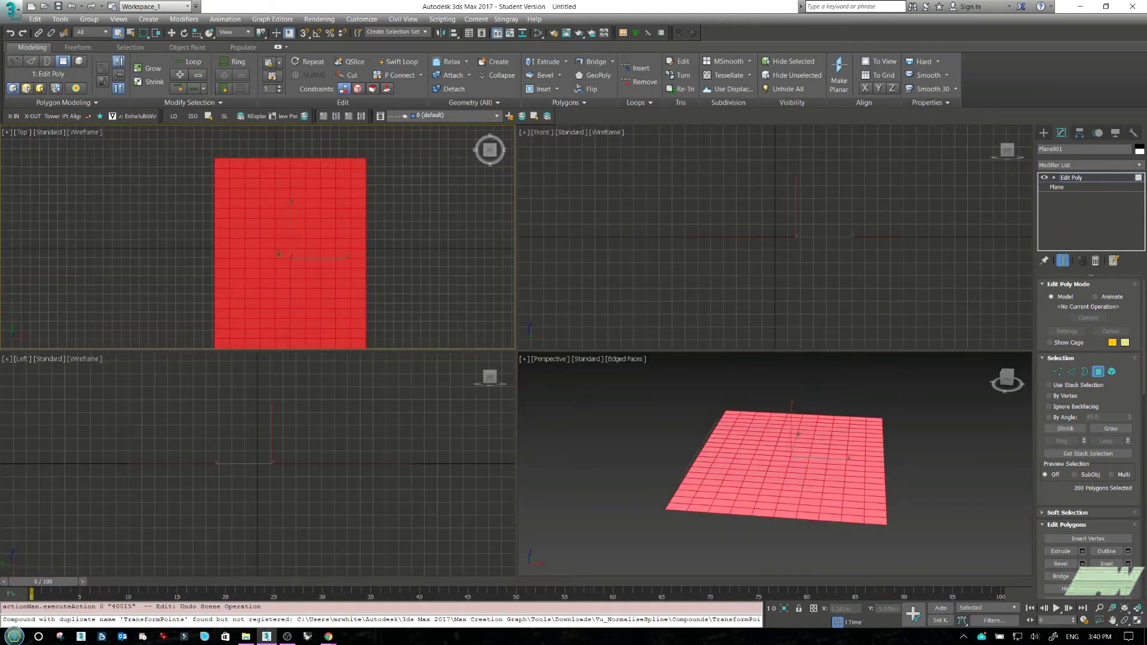
Step: Maximize the Top view and deselect alternating rows of the plane's faces
middle_drag(279, 254, 251, 229)
key(alt+w)
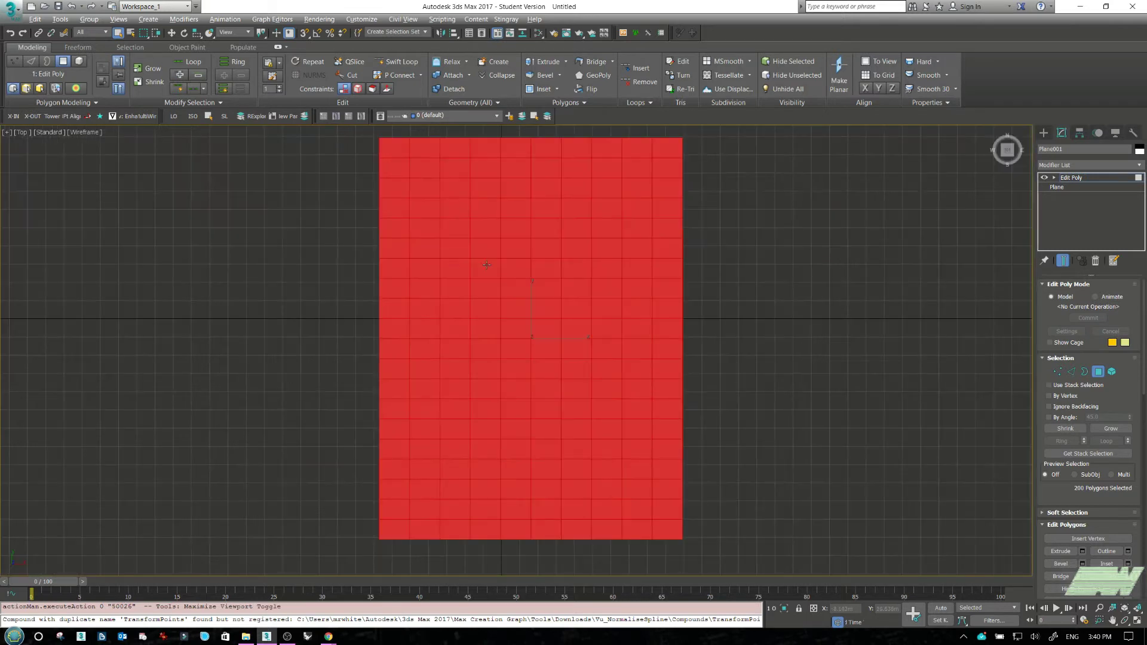
middle_drag(454, 227, 443, 243)
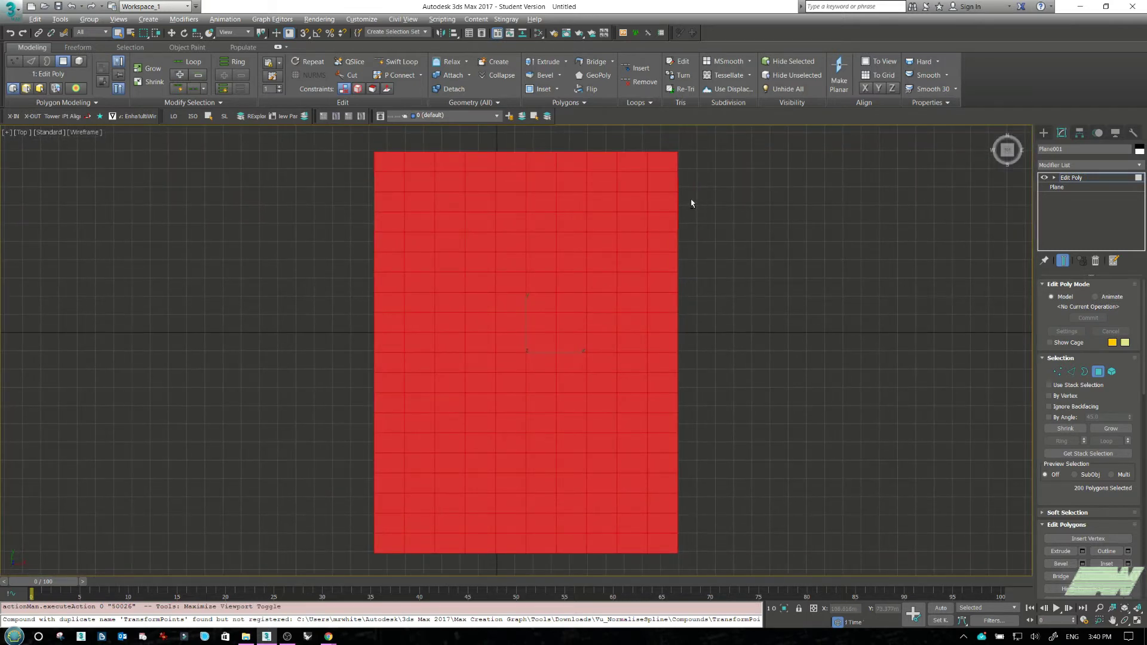
alt+drag(691, 200, 356, 209)
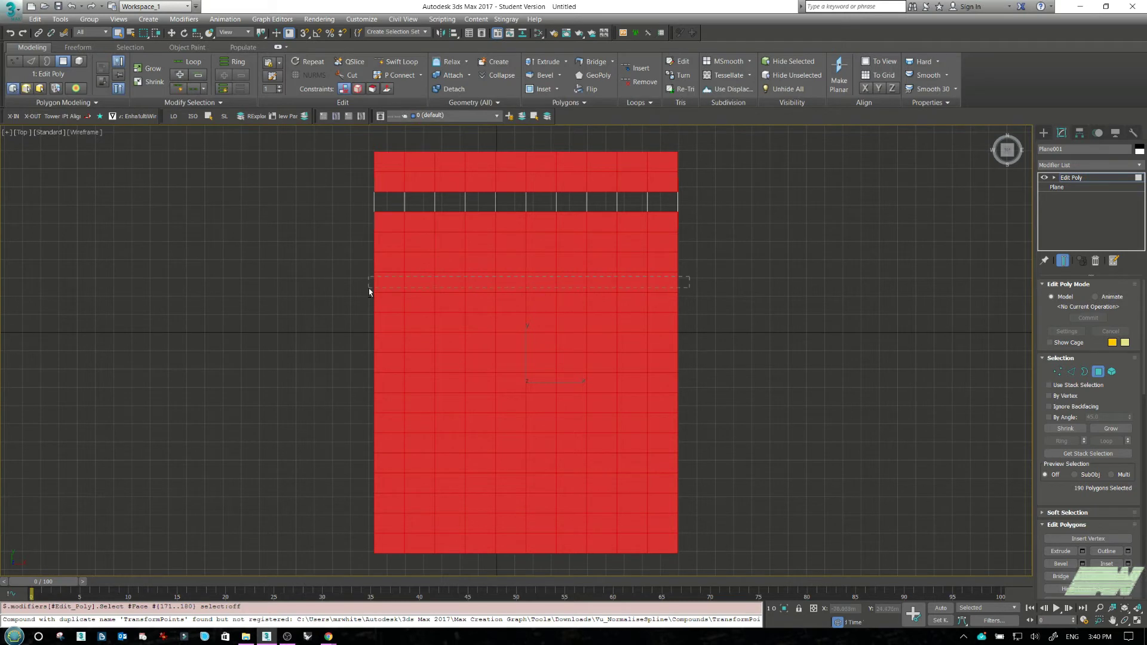
alt+drag(369, 292, 369, 292)
alt+drag(685, 361, 625, 365)
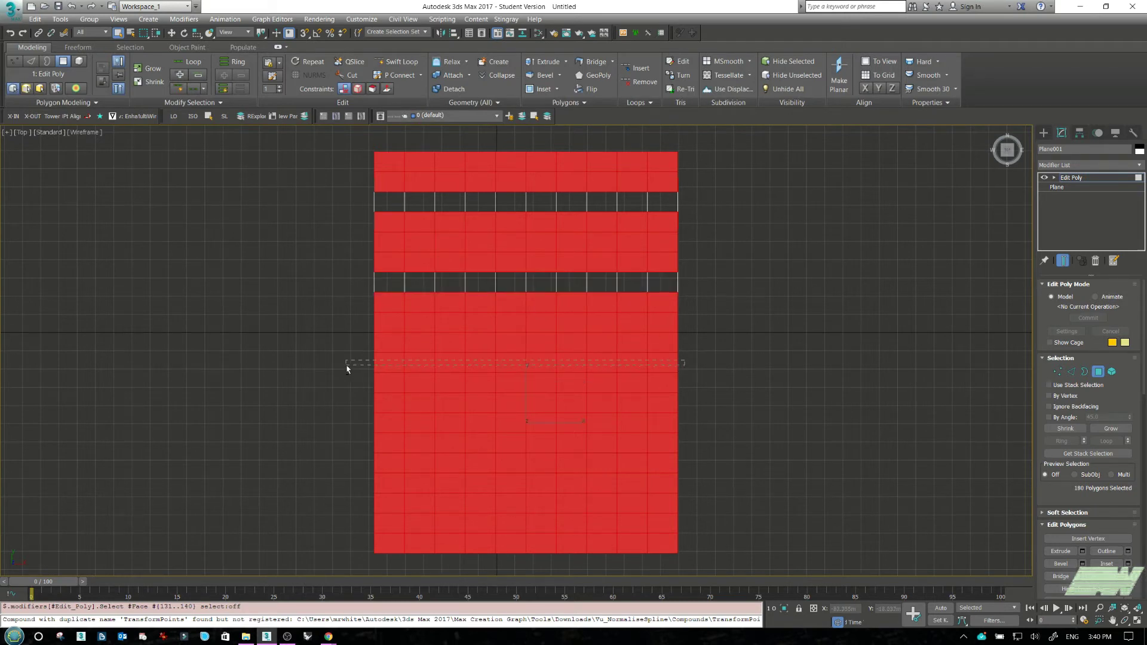
alt+drag(347, 368, 347, 368)
alt+drag(689, 440, 333, 451)
alt+drag(689, 504, 374, 513)
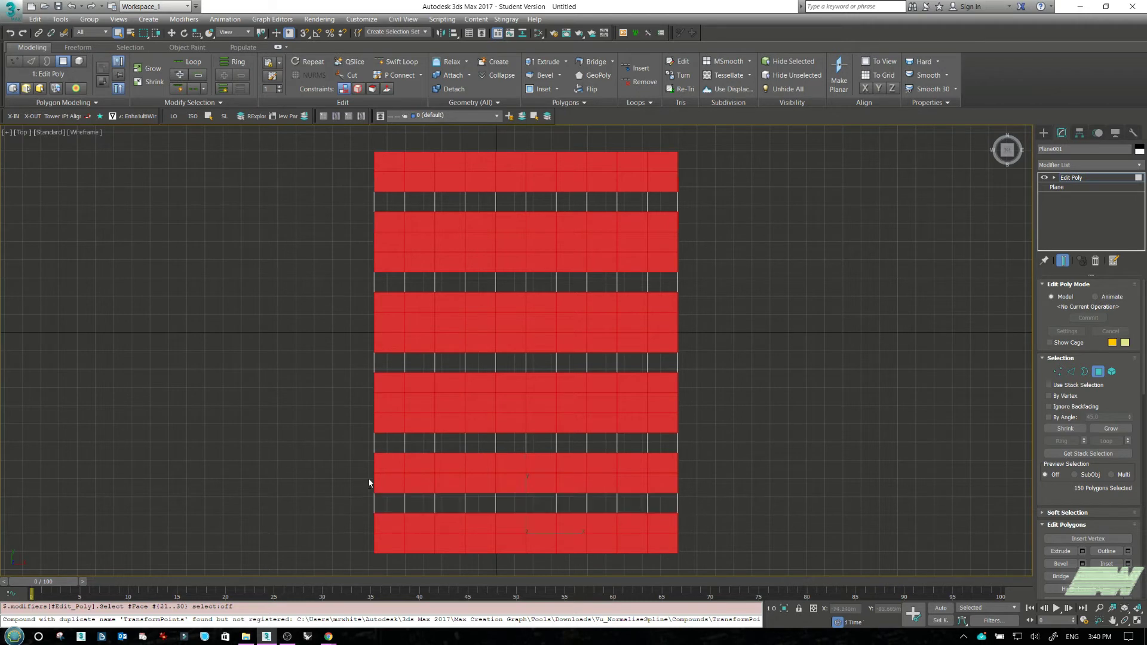
Step: Deselect the third and fifth face columns, then tilt the view to an angle
alt+drag(449, 155, 445, 558)
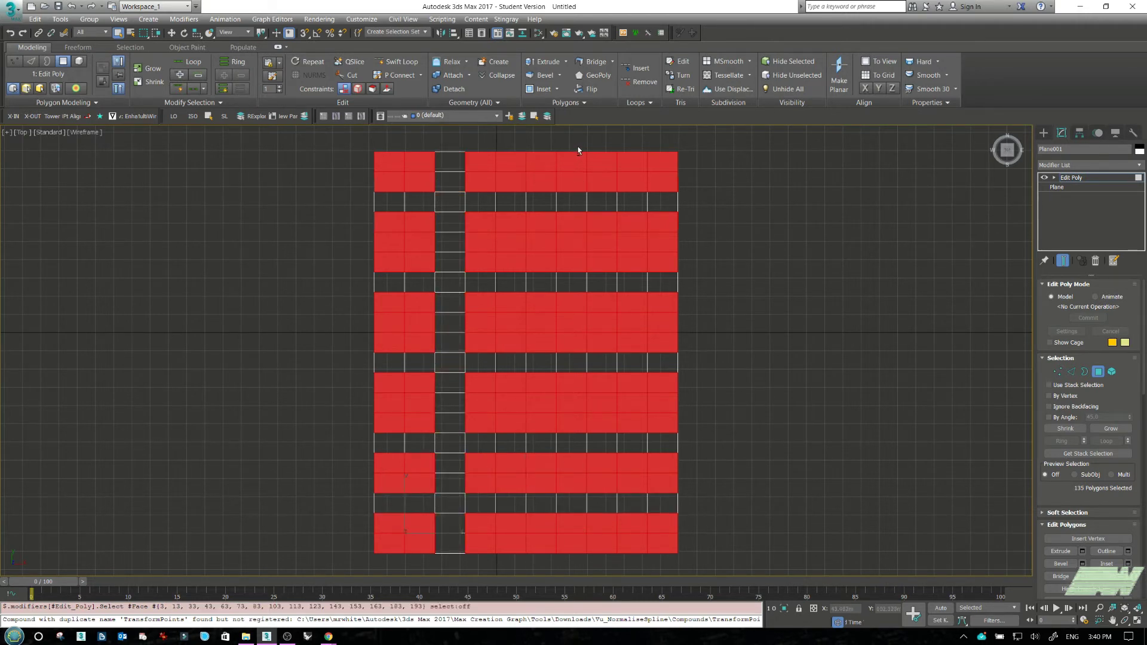
alt+drag(569, 385, 564, 561)
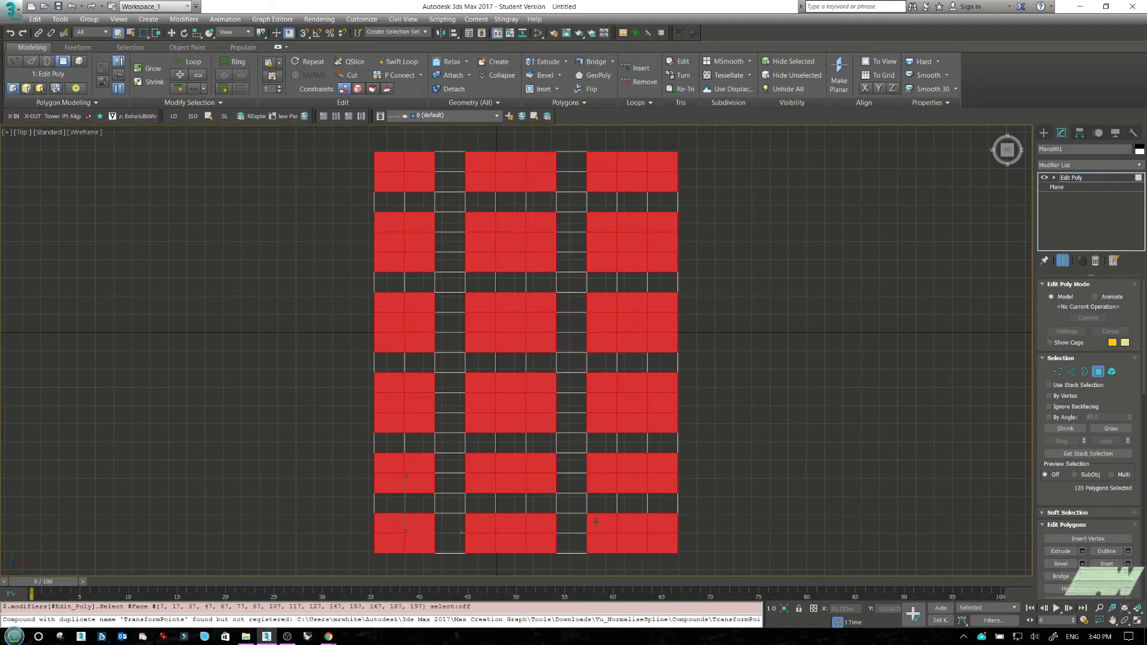
key(ctrl+r)
drag(622, 431, 543, 402)
scroll(627, 373, up, 2)
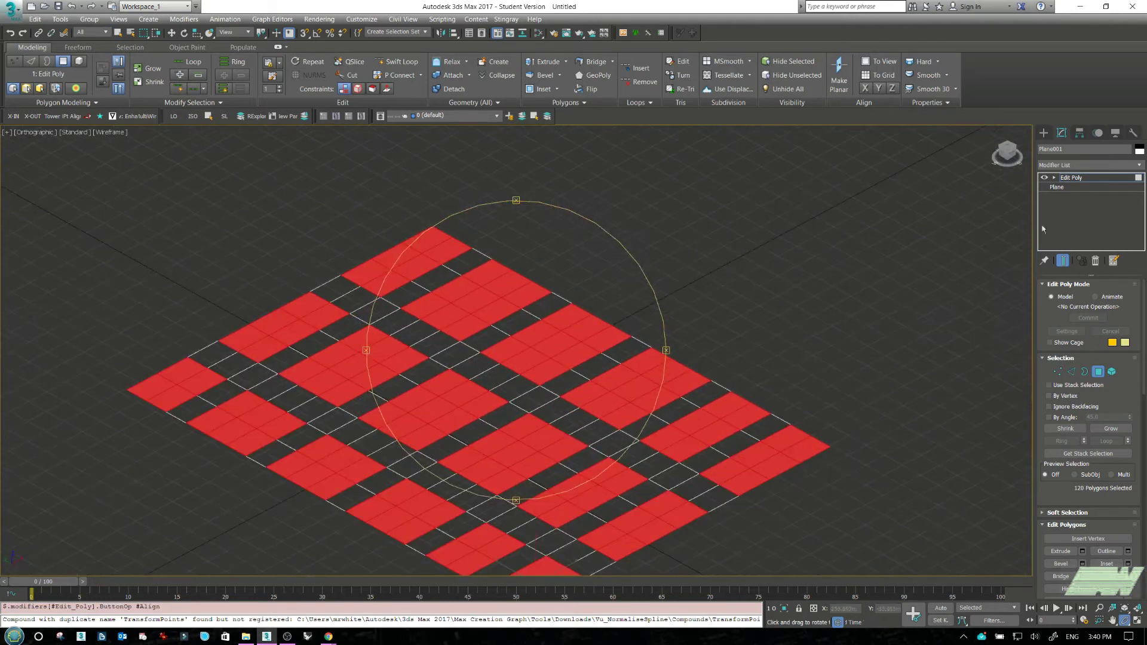
Step: Add a Greeble modifier to the plane and display it shaded with edges
click(1098, 166)
scroll(1080, 175, down, 15)
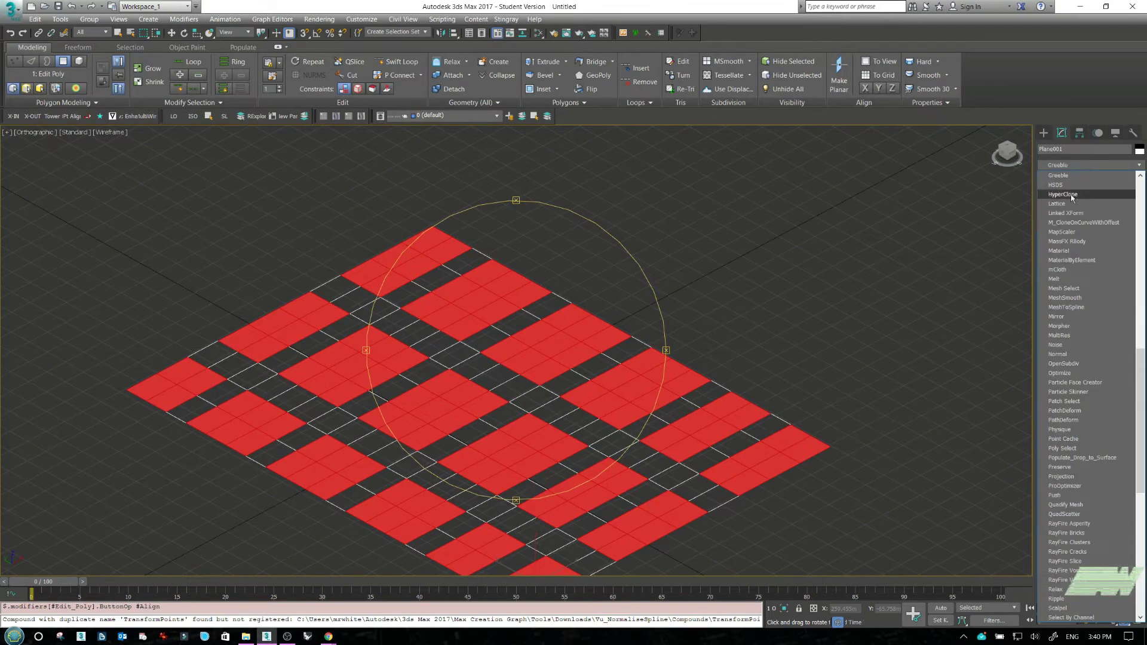
click(1127, 177)
middle_drag(735, 313, 792, 271)
key(F3)
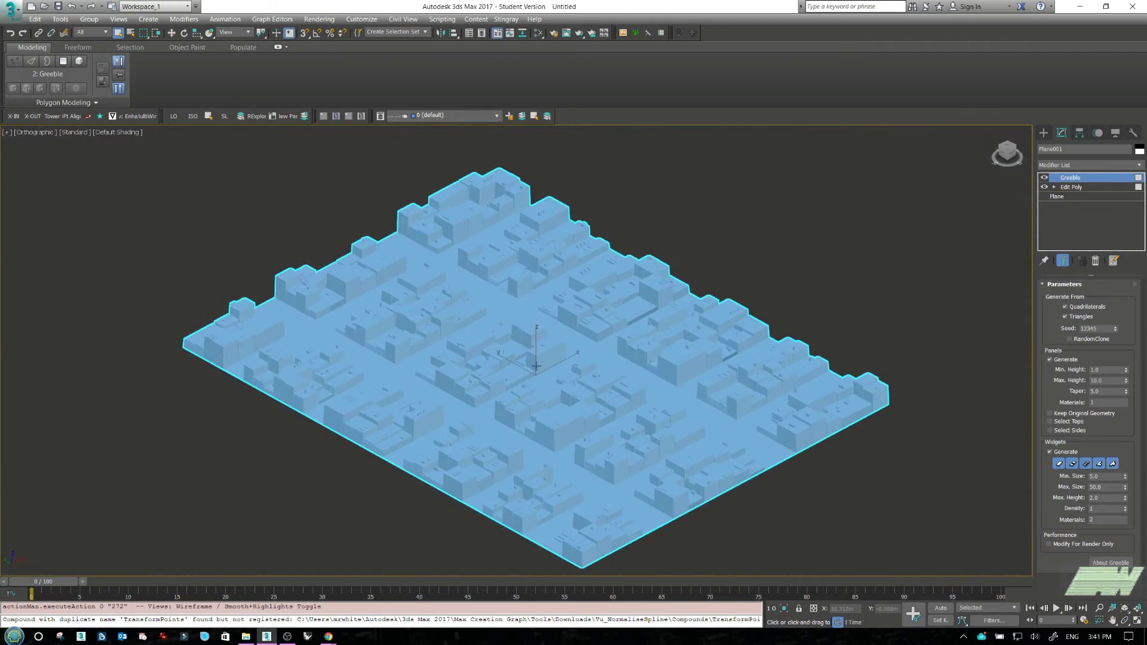
middle_drag(544, 352, 538, 341)
key(F4)
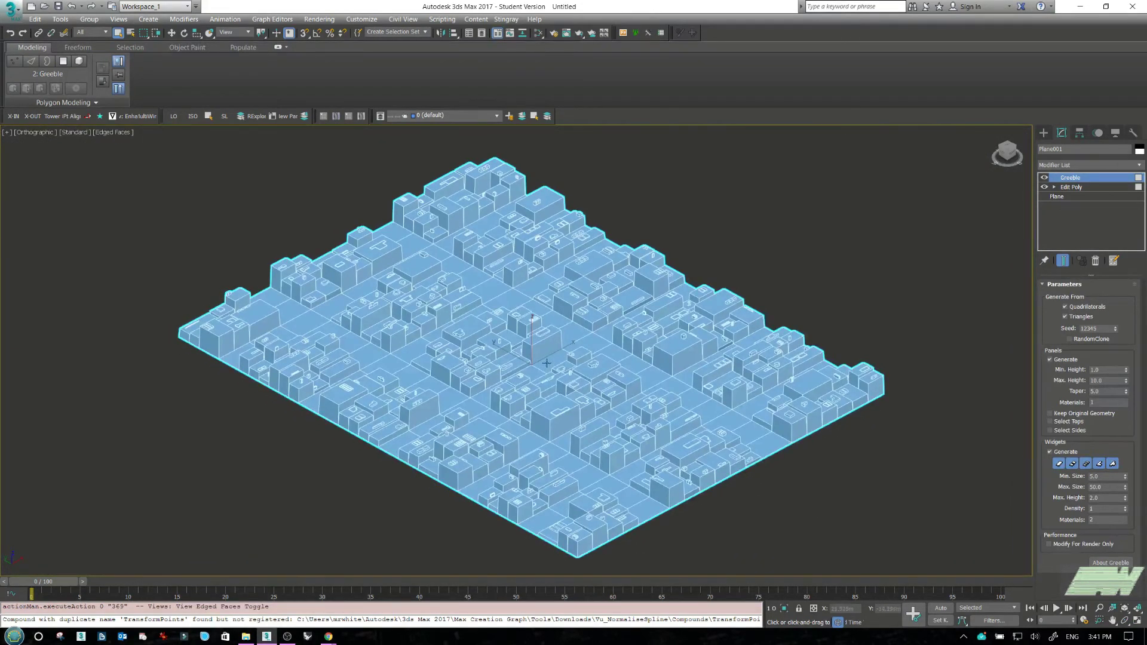
scroll(547, 363, up, 10)
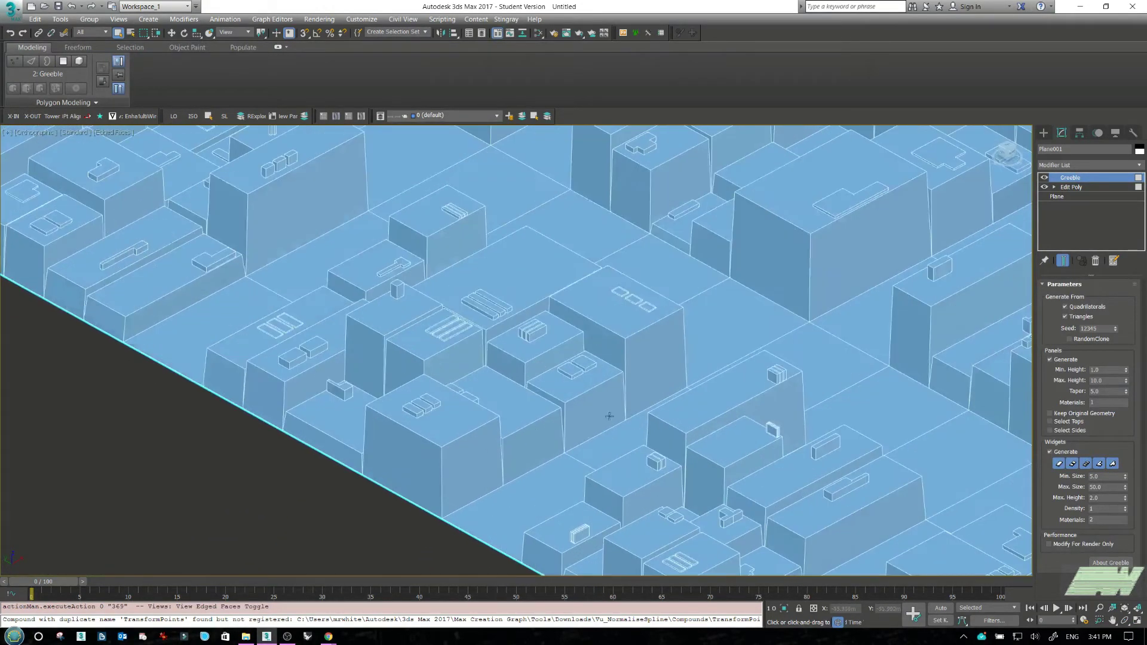
Step: Reset the Greeble panel taper to 0
right_click(1127, 392)
scroll(538, 376, down, 5)
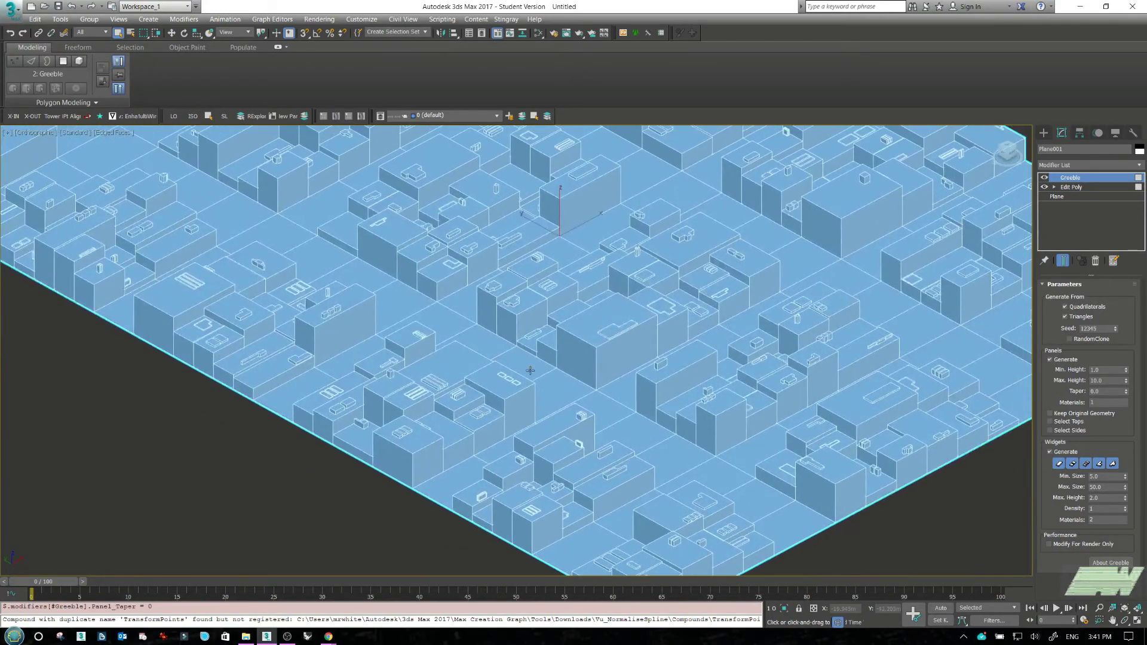
scroll(445, 312, down, 4)
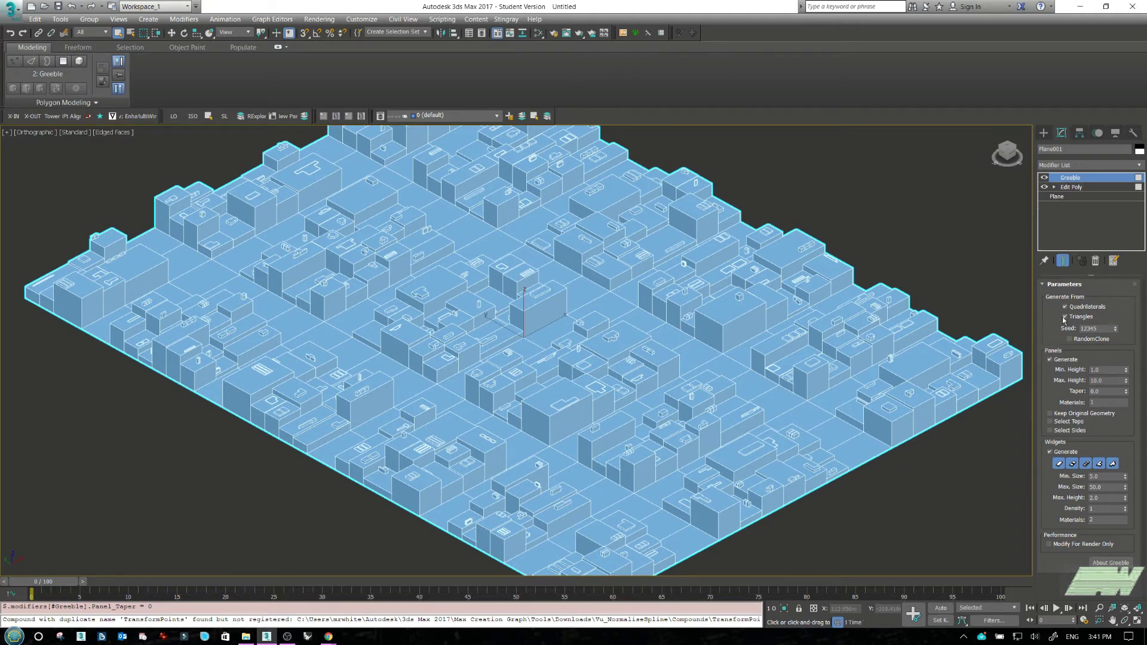
Step: Turn off Greeble widgets and set panel Min. Height 5 and Max. Height 8
click(1050, 452)
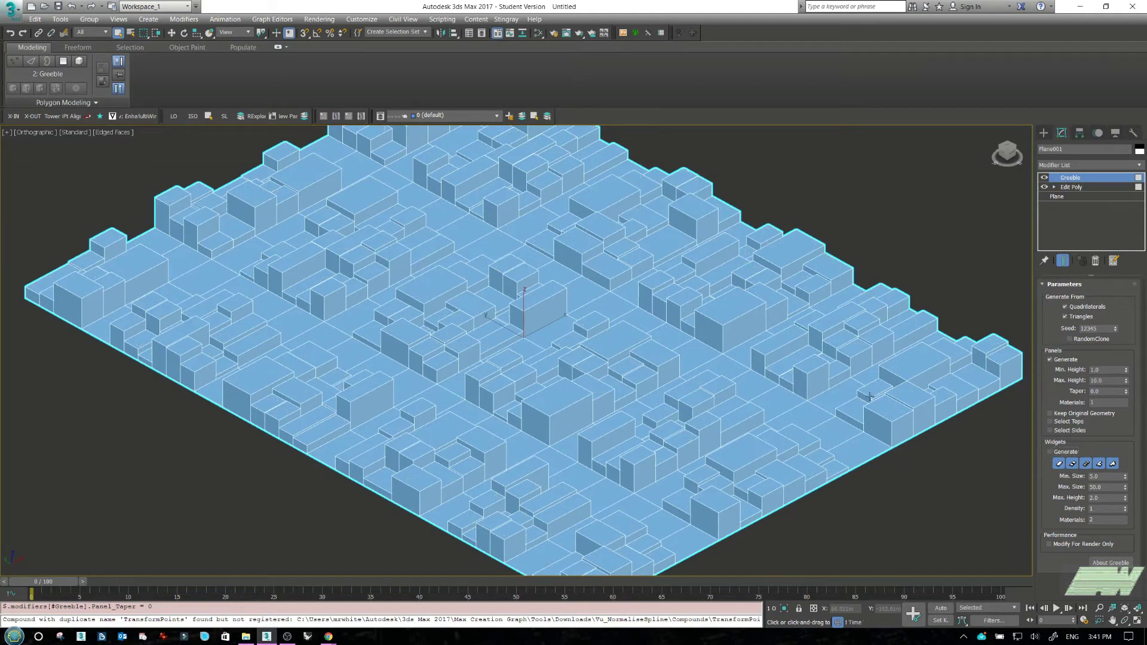
double_click(1104, 370)
key(Return)
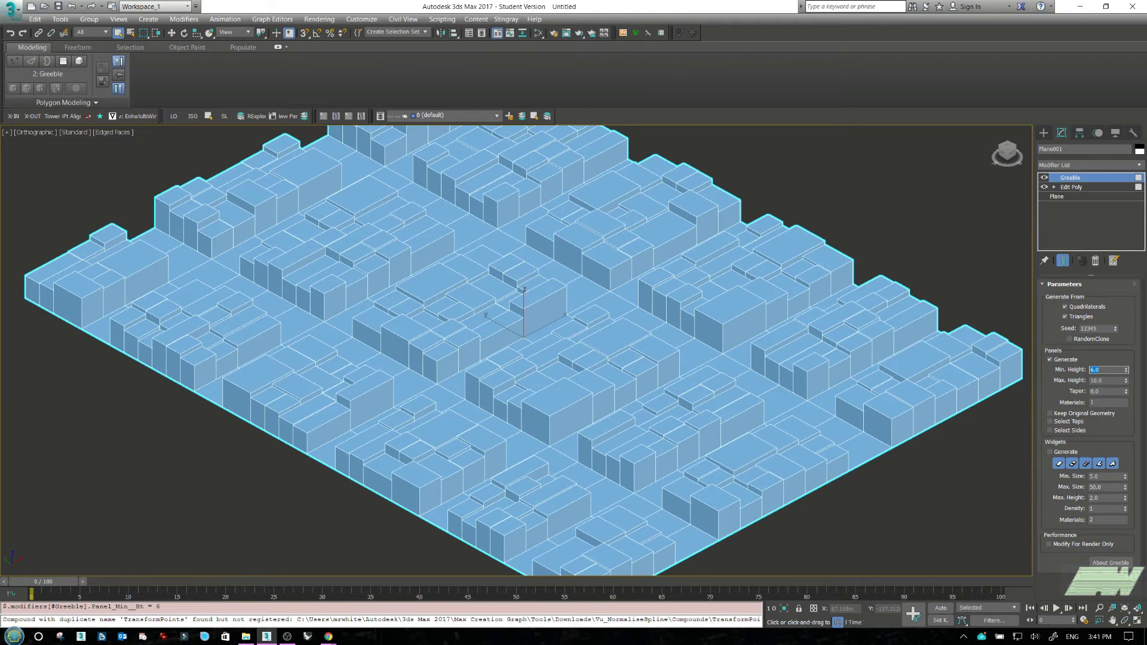
key(Tab)
text(8)
key(Return)
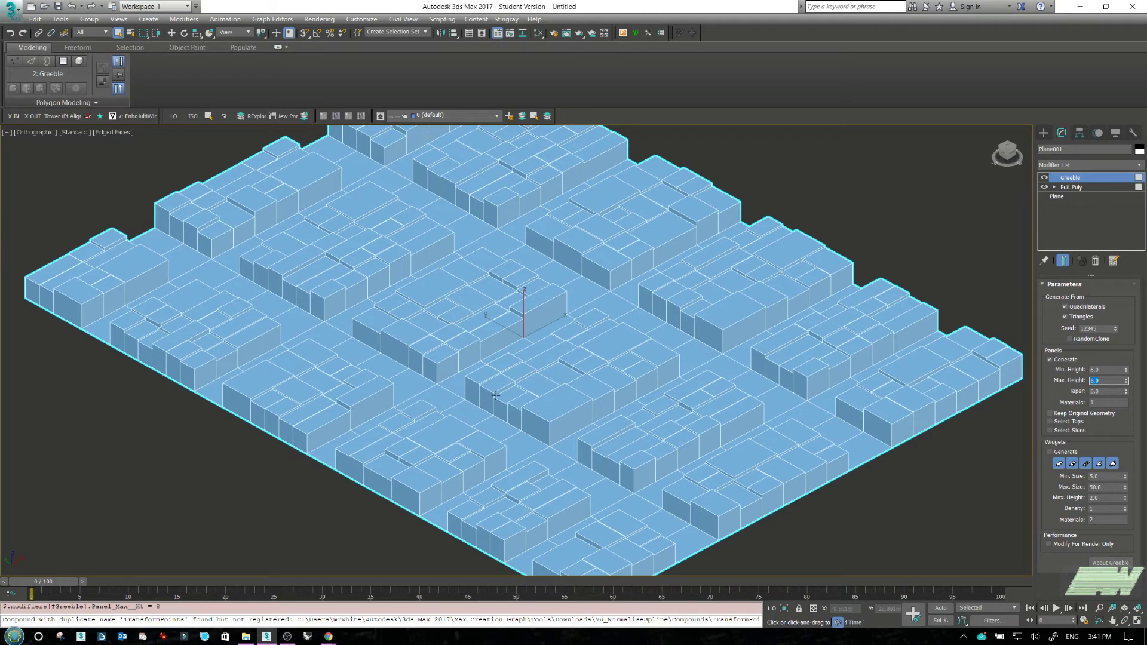
mouse_move(496, 395)
middle_down()
mouse_move(519, 388)
mouse_move(488, 396)
middle_up()
click(1107, 371)
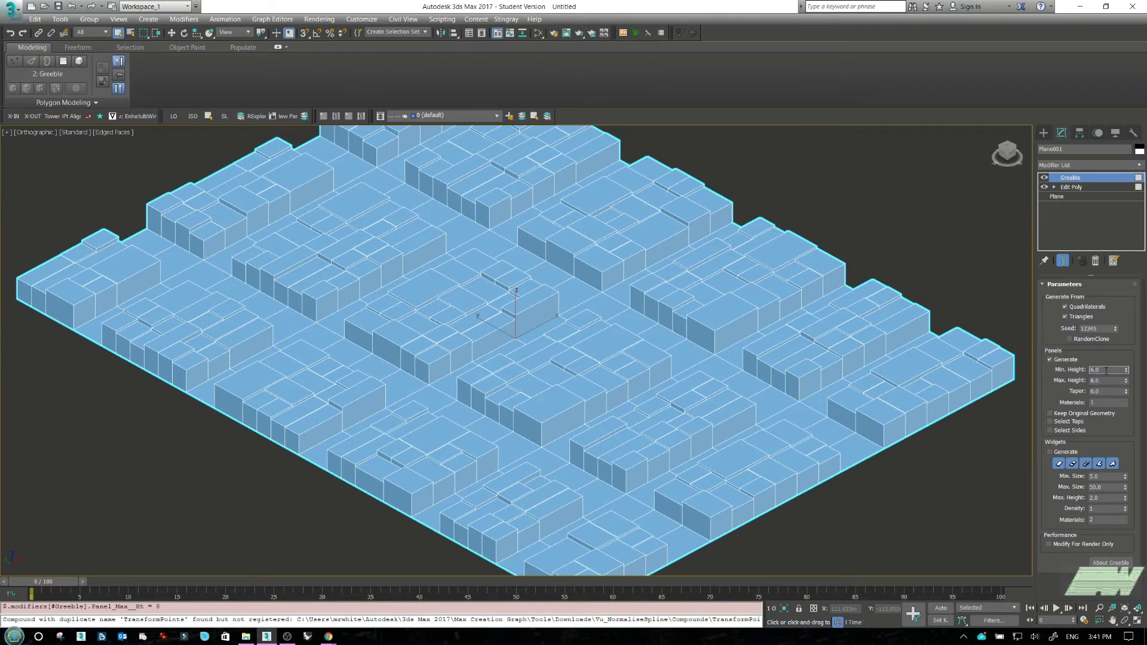
key(Return)
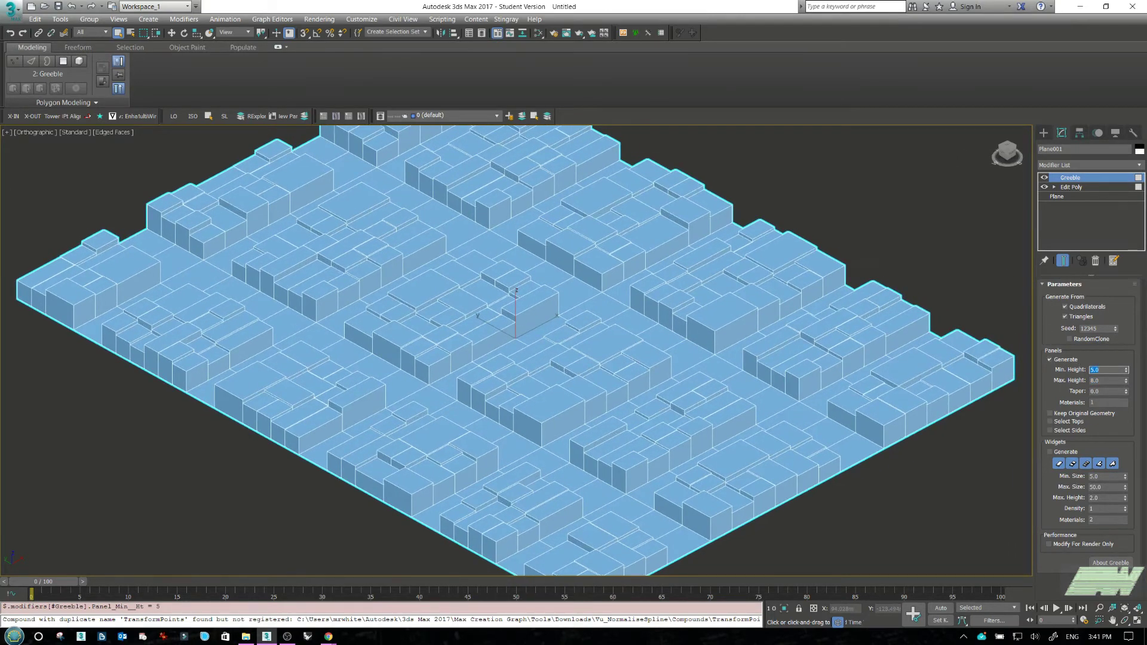
middle_drag(636, 306, 613, 309)
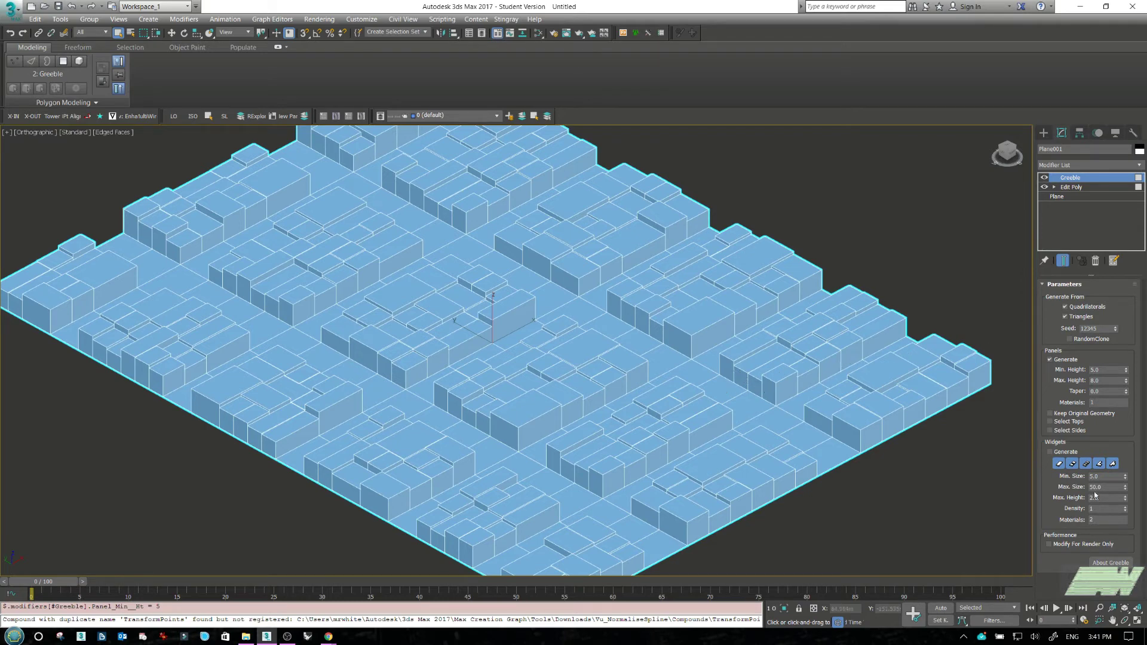
Step: Enable Select Tops and add a second Greeble with Max. Height raised to 46
click(1051, 422)
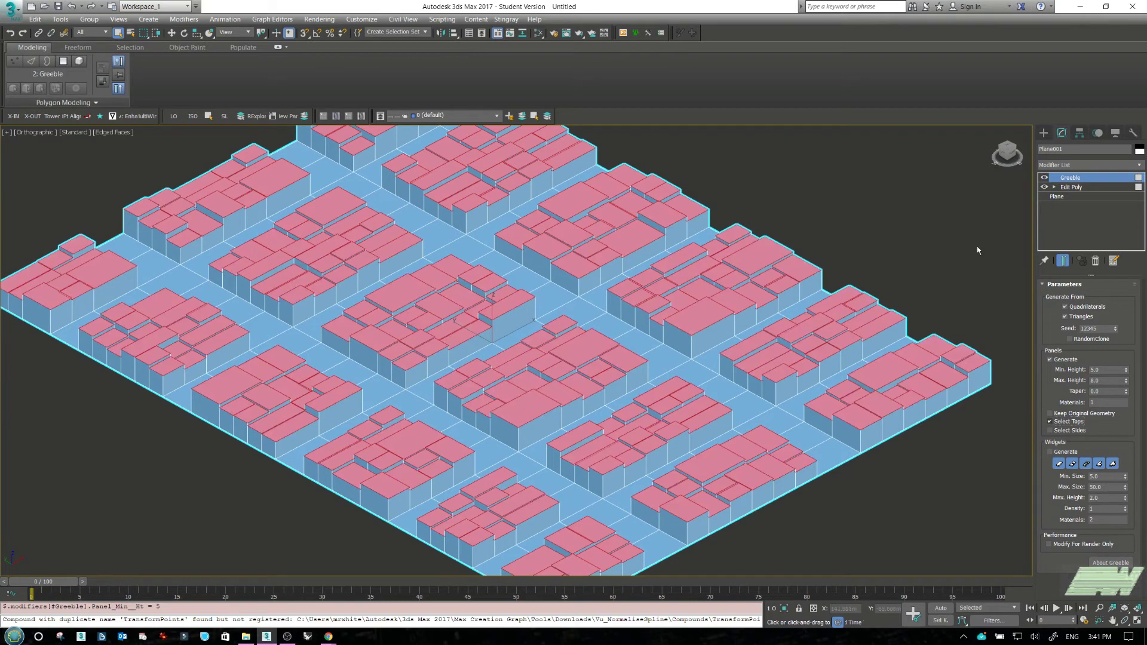
click(1092, 167)
scroll(1106, 299, down, 10)
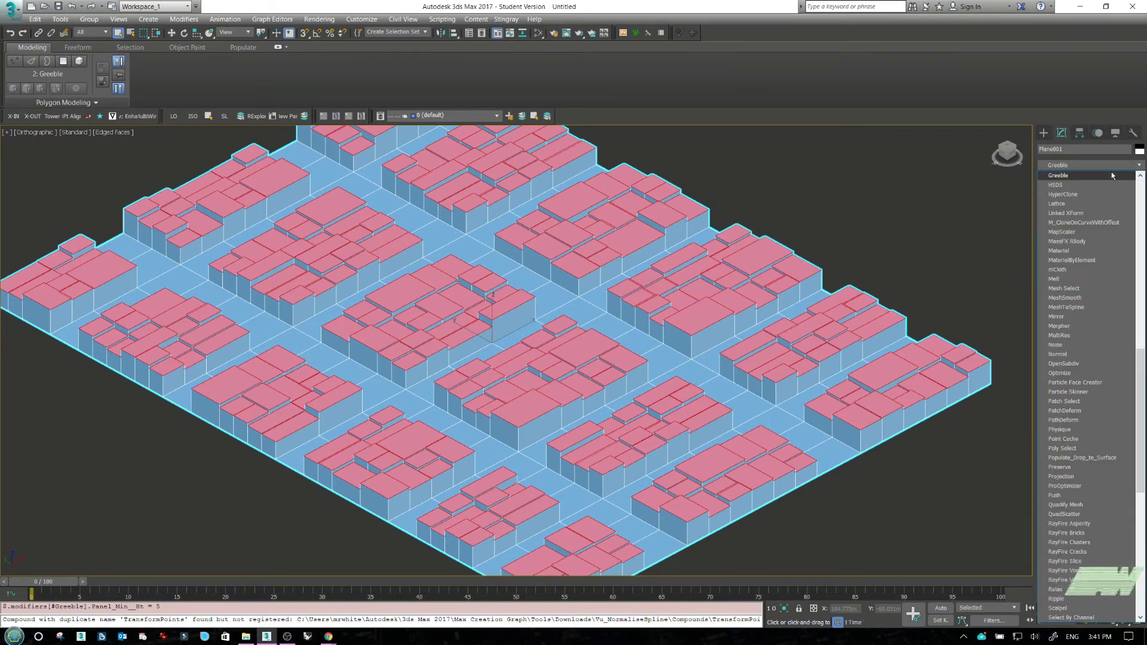
click(1113, 175)
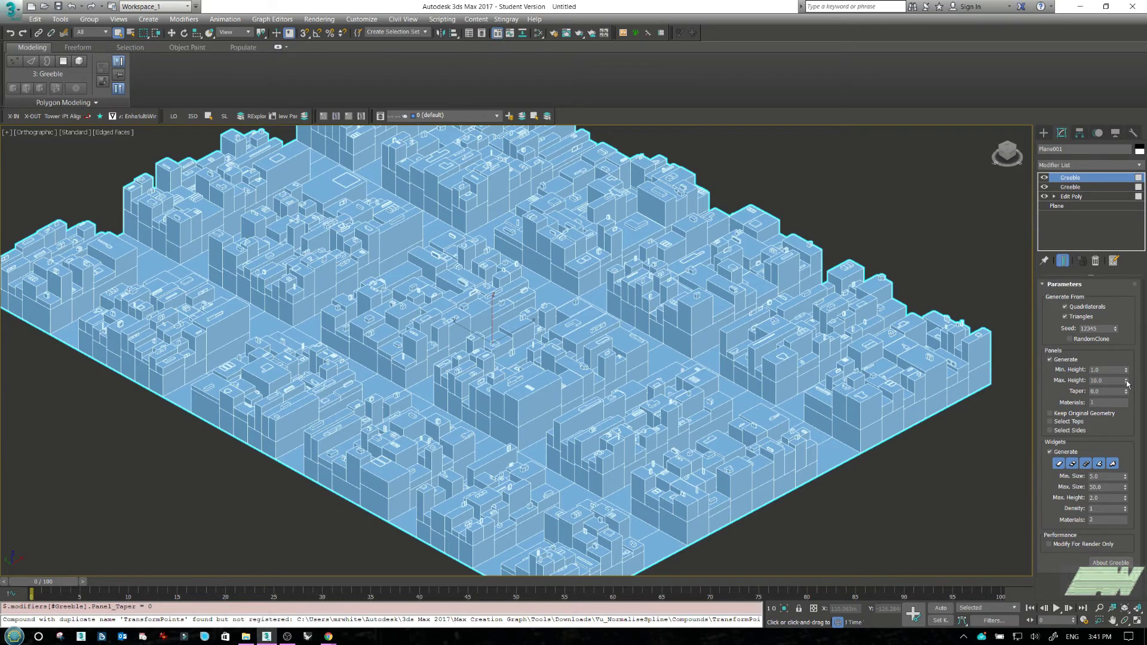
drag(1127, 383, 1115, 363)
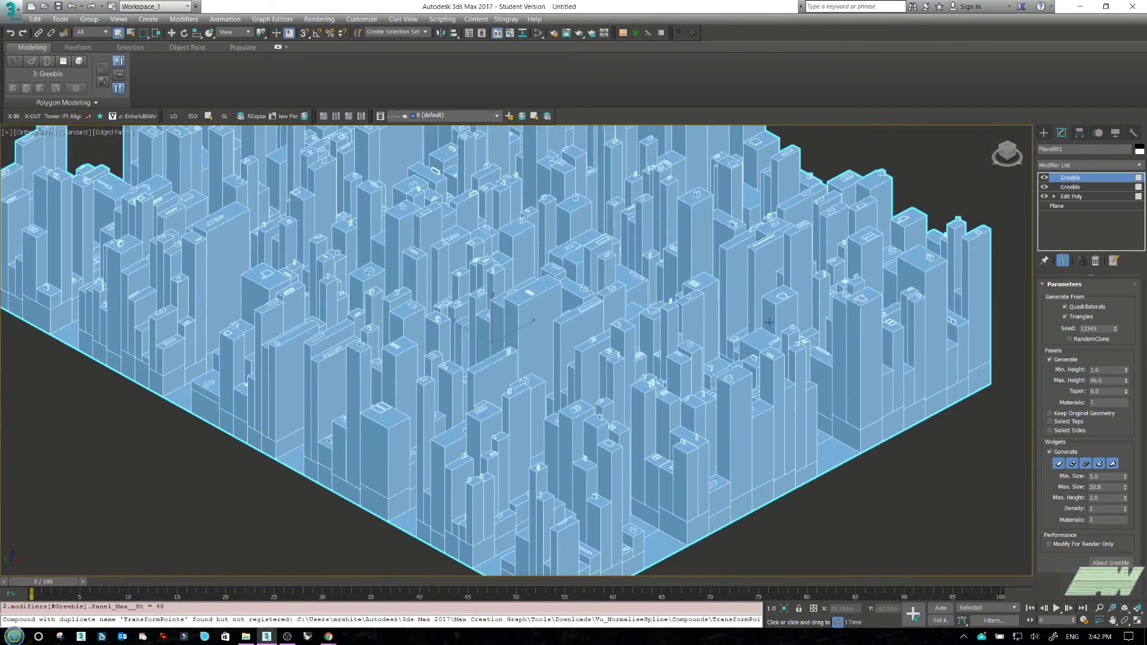
Step: Orbit around the city to inspect the towers and return to the first Greeble
key(z)
key(ctrl+r)
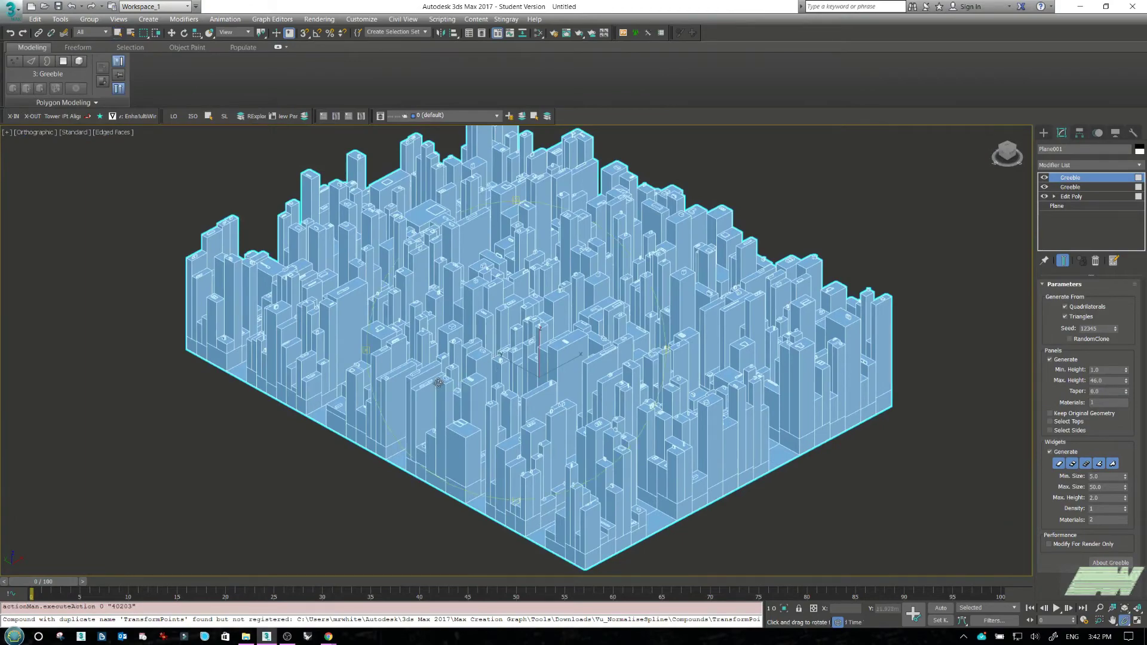
drag(439, 382, 492, 353)
scroll(528, 395, up, 10)
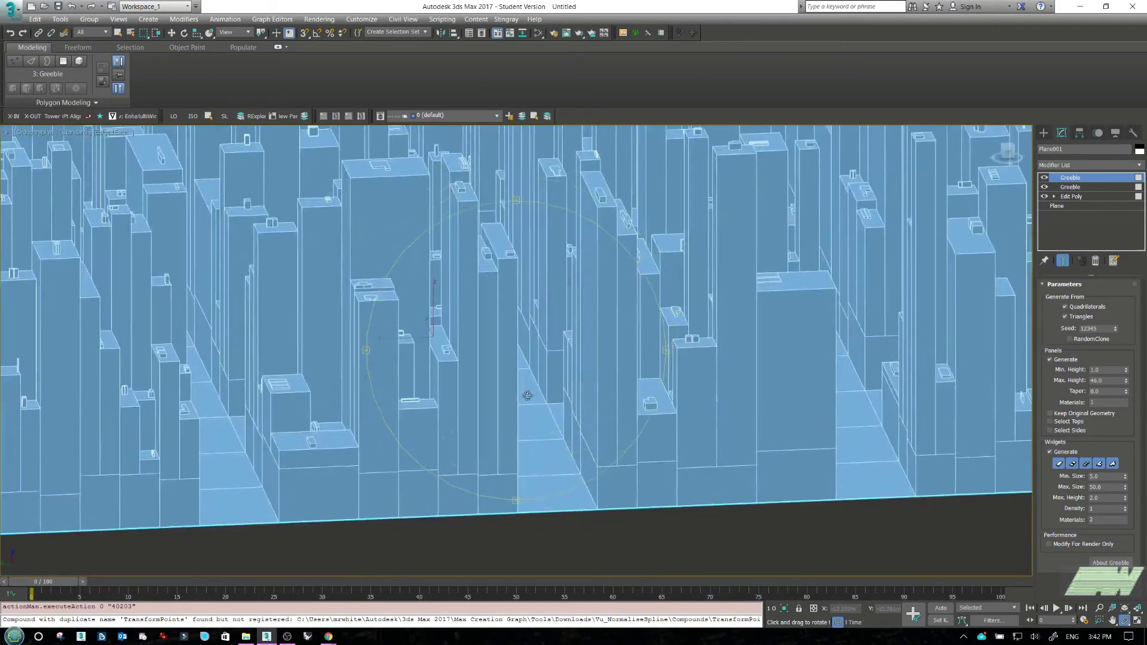
drag(529, 395, 580, 367)
scroll(530, 401, down, 10)
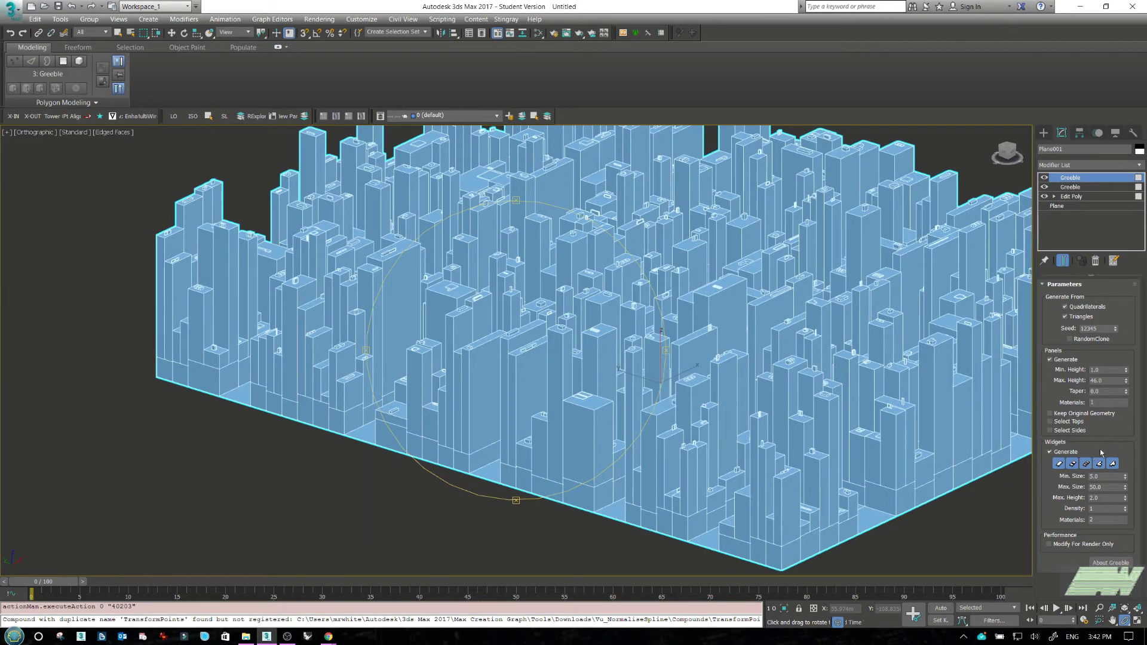
drag(995, 374, 964, 334)
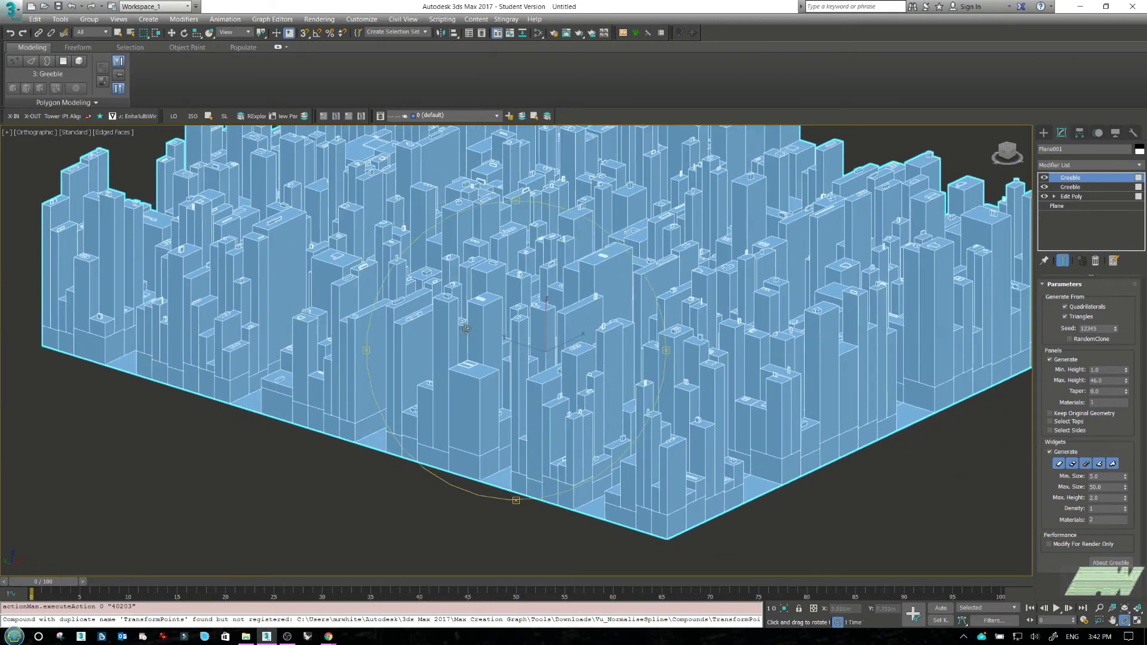
click(1070, 187)
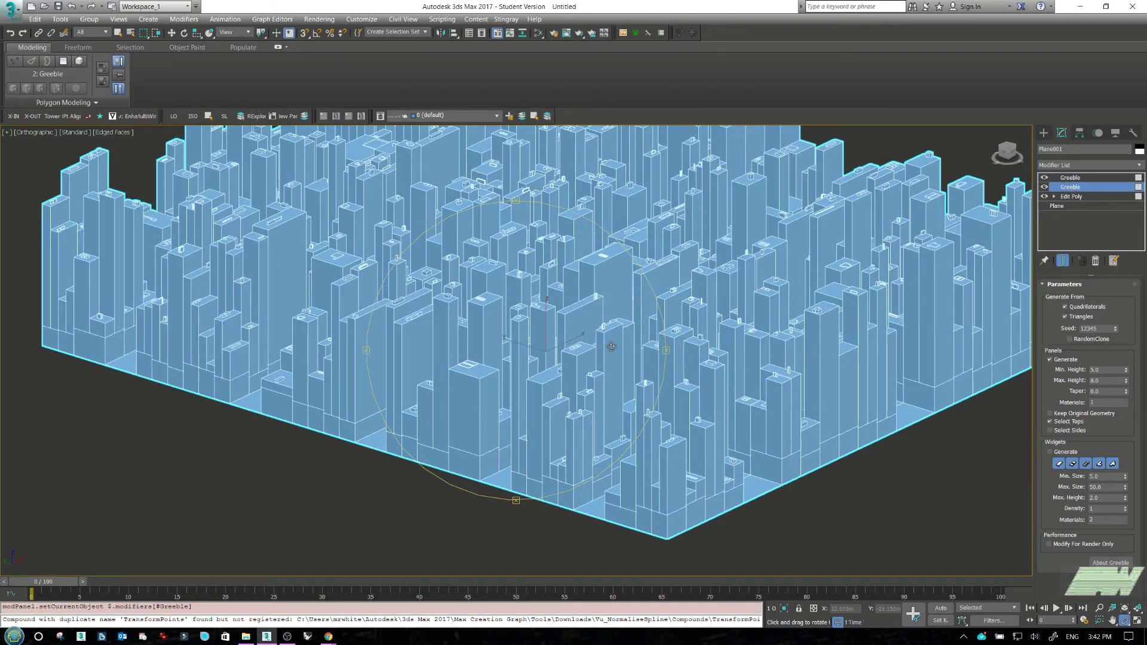
drag(612, 347, 483, 374)
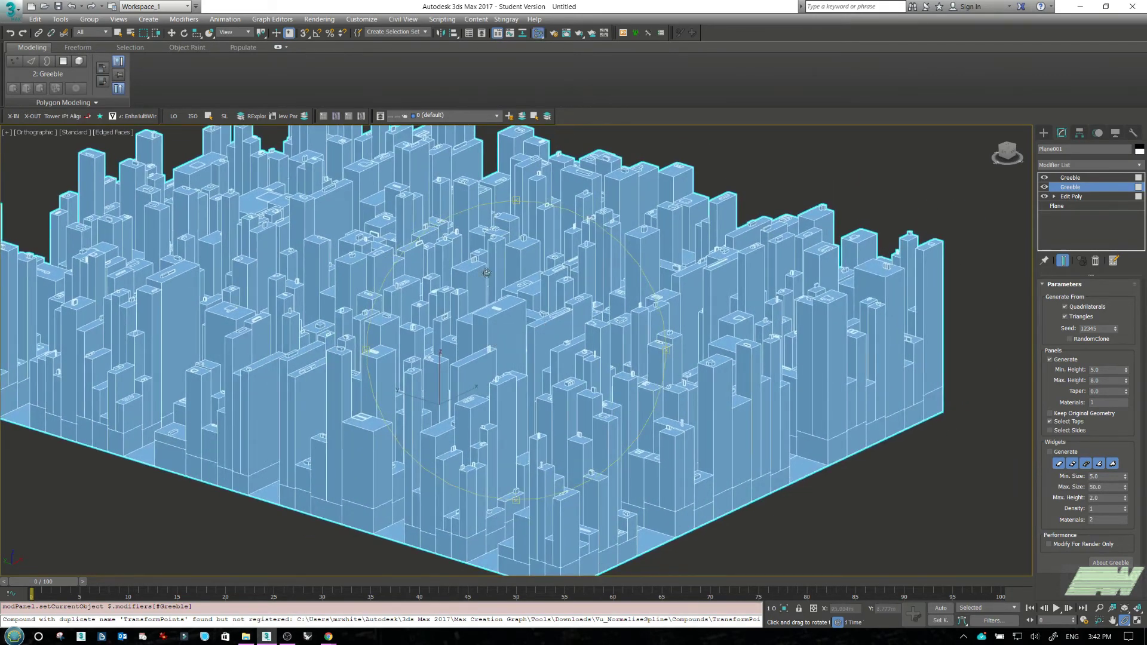
Step: Open the Slate Material Editor and create a TP Multi/Sub-Object material
key(m)
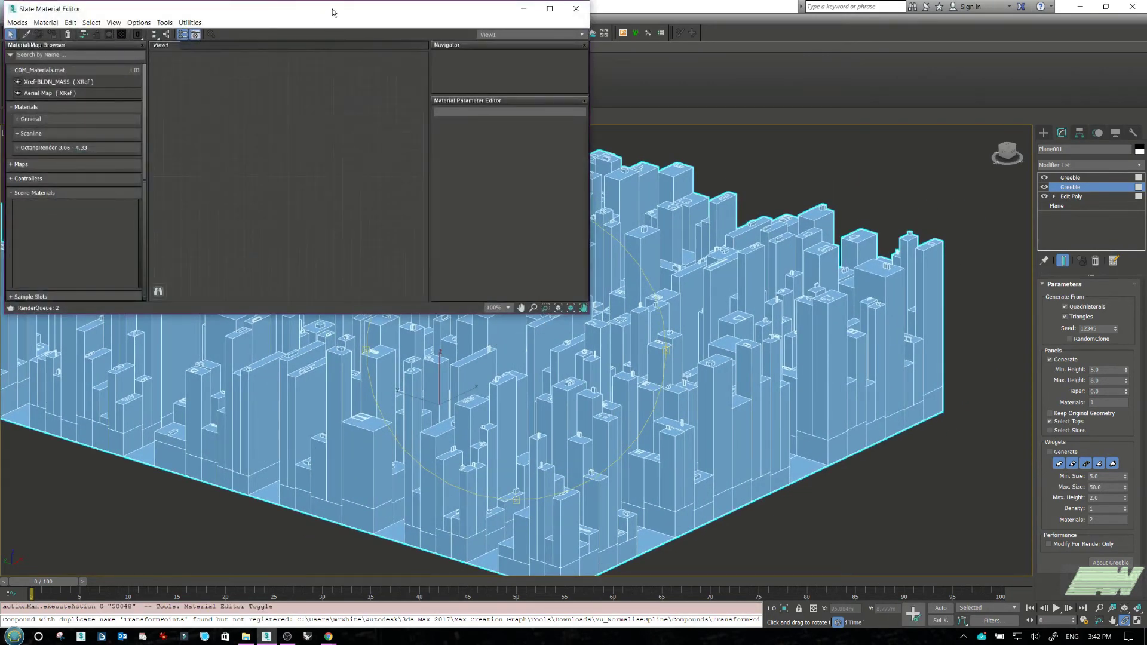
drag(304, 13, 786, 192)
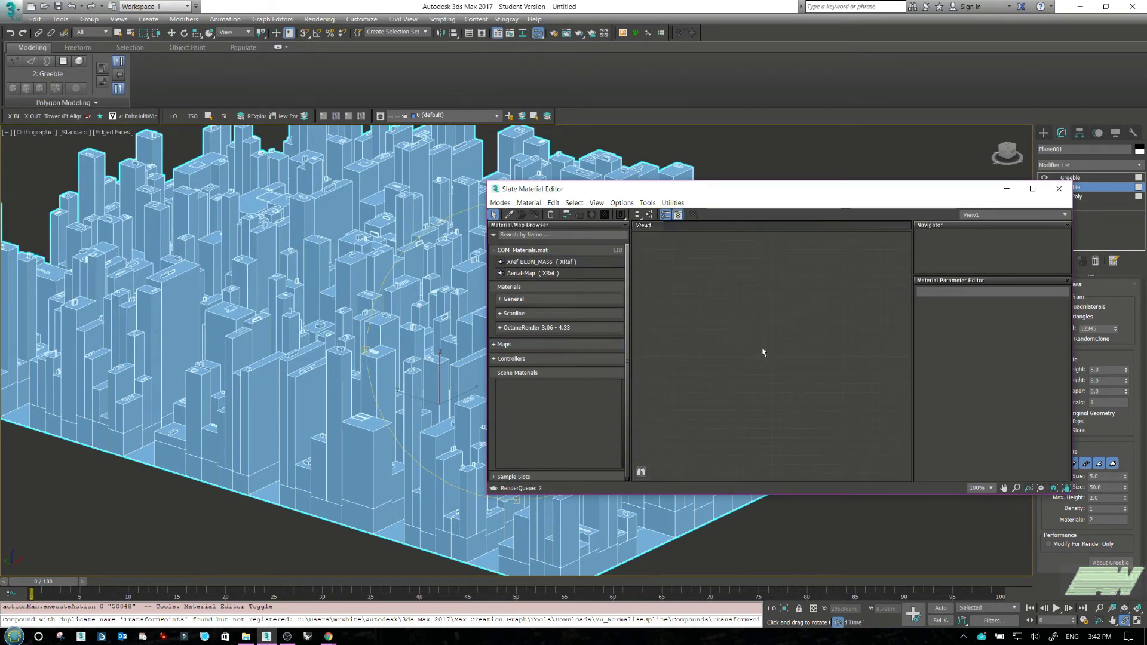
right_click(783, 350)
mouse_move(813, 369)
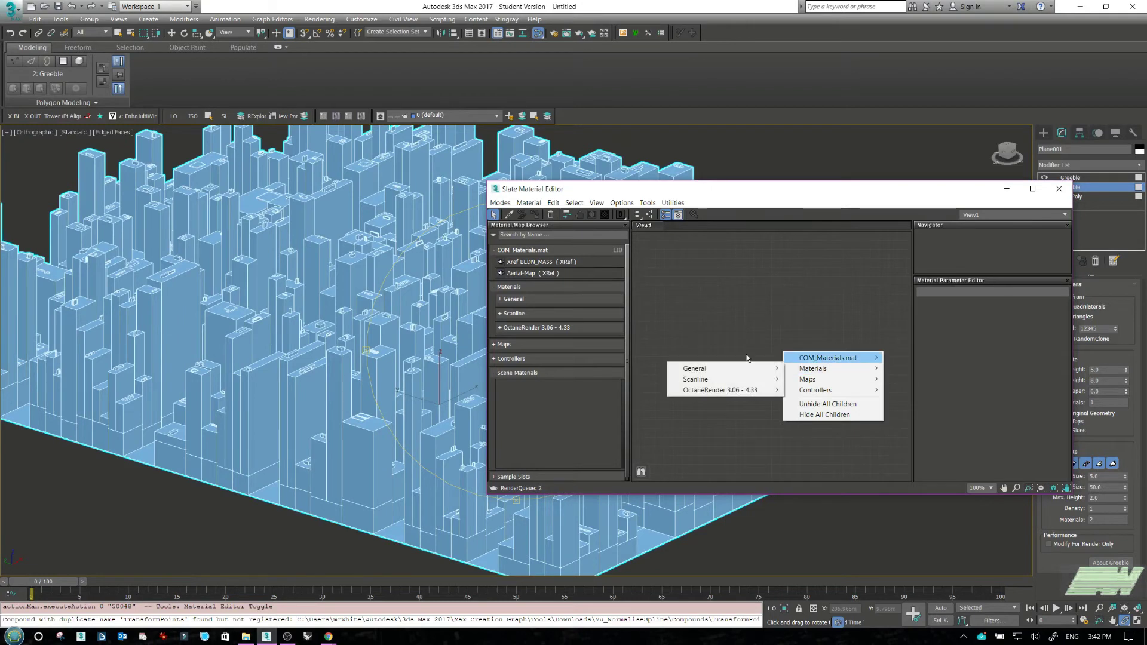
mouse_move(734, 374)
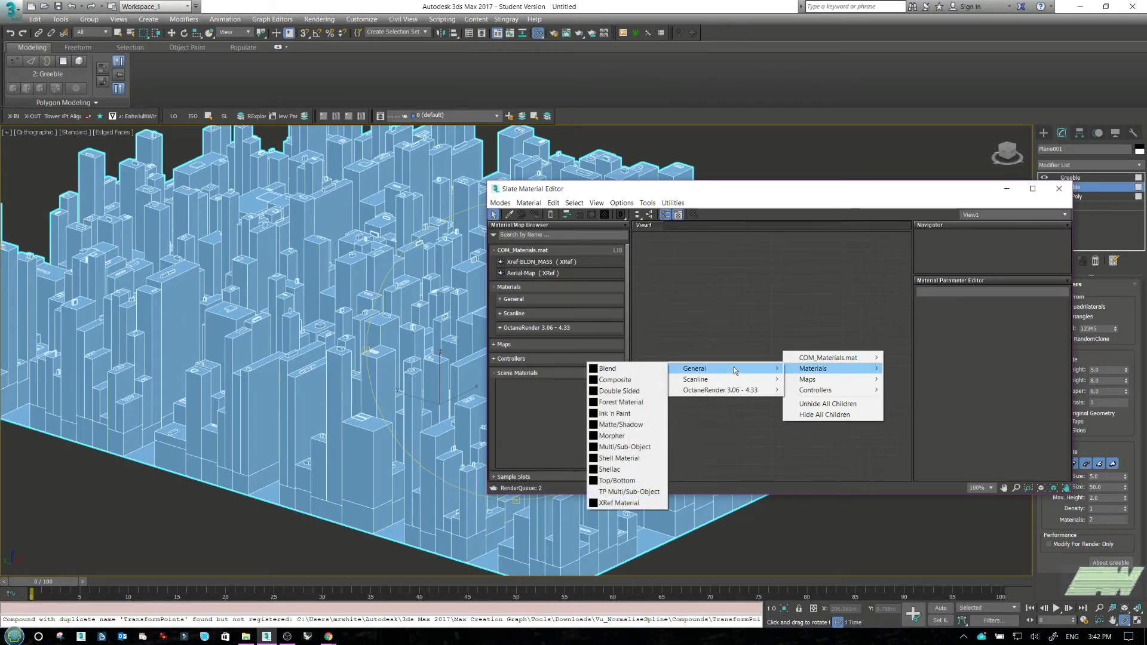
click(634, 492)
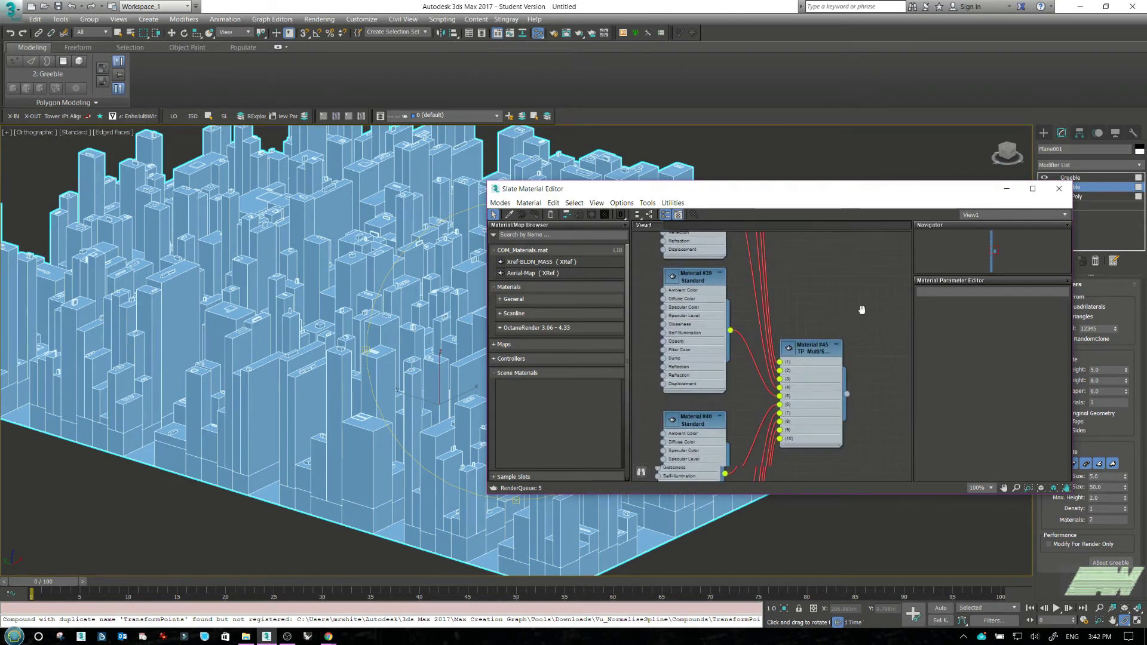
Step: Delete the extra sub-material nodes, keeping two, and select the multi-material node
scroll(796, 350, down, 10)
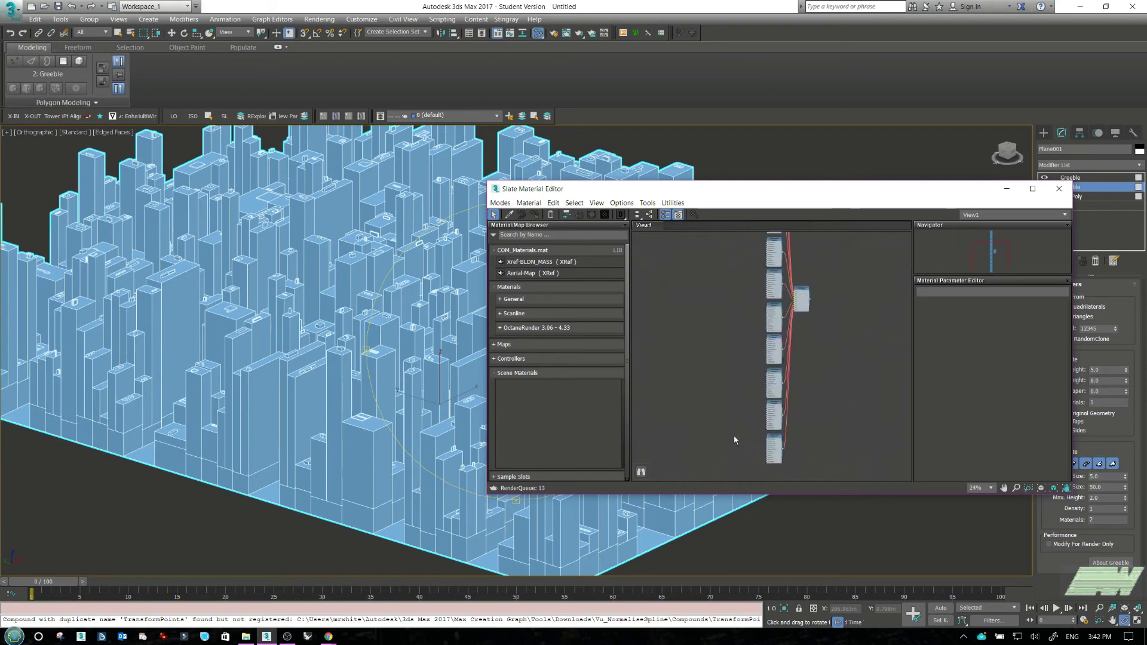
drag(770, 443, 752, 334)
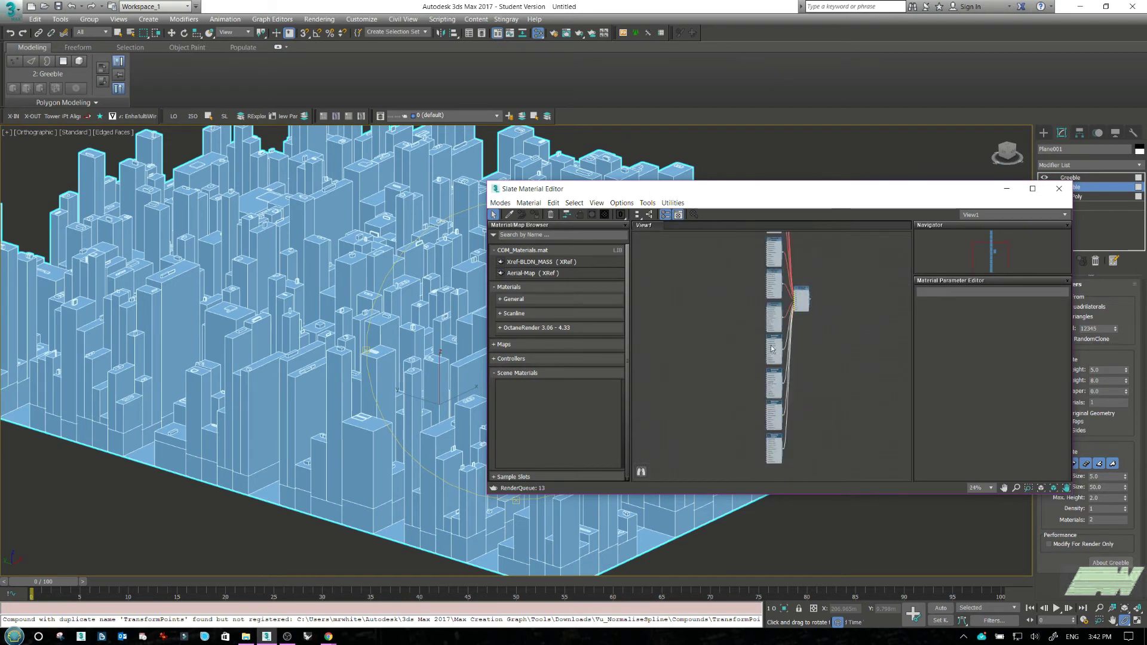
key(Delete)
scroll(800, 313, up, 7)
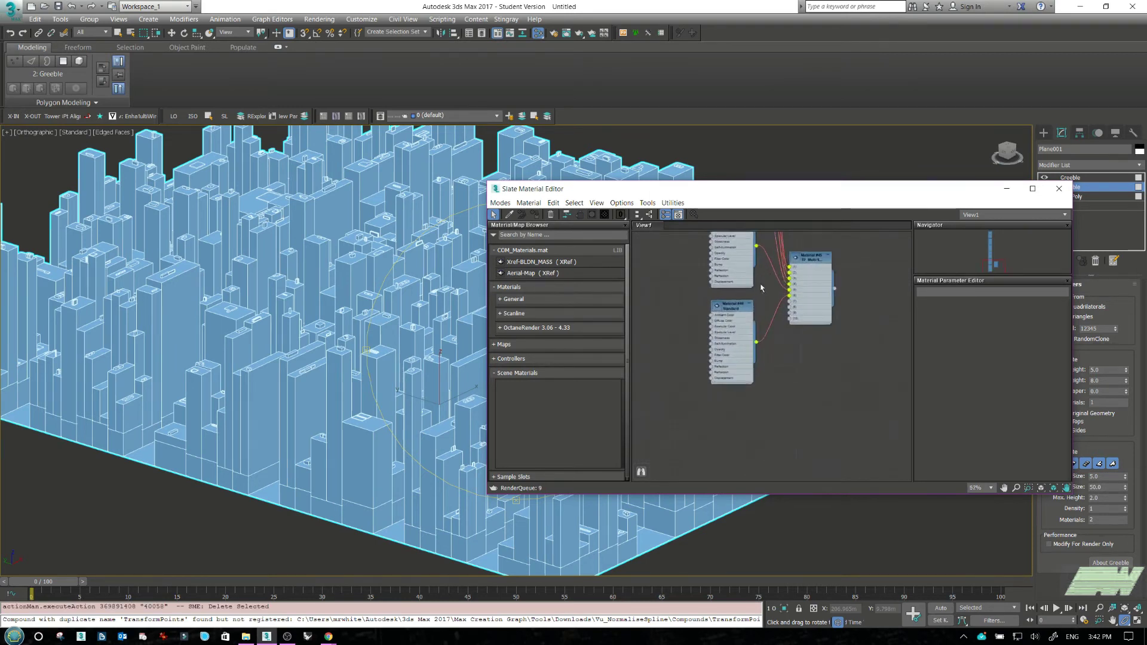
scroll(755, 256, down, 7)
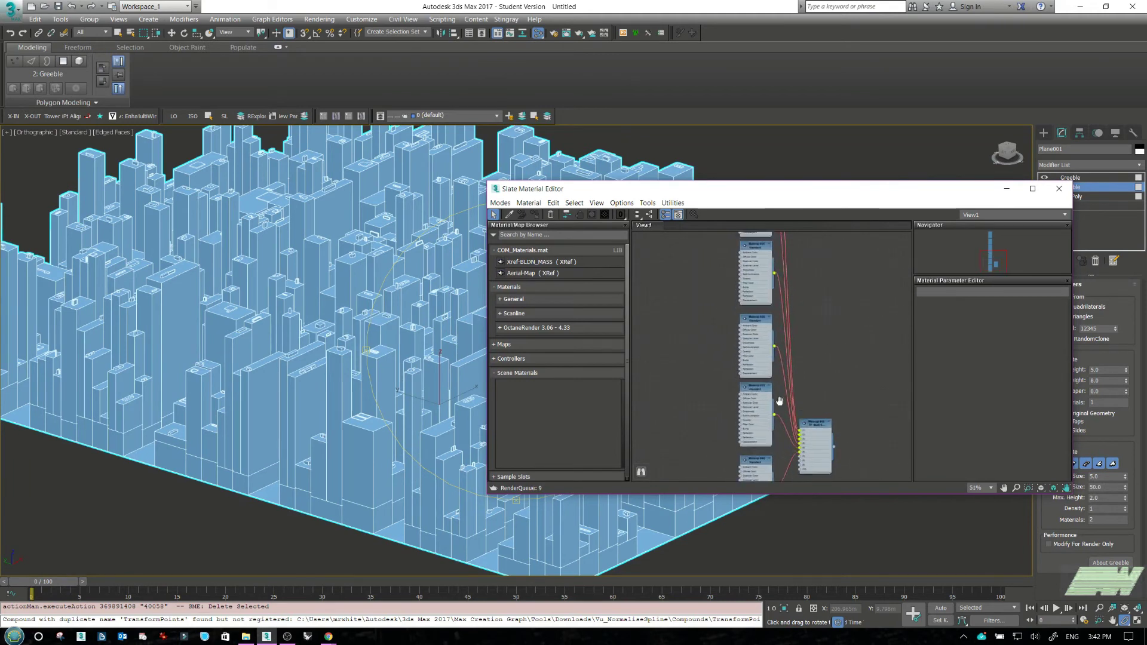
middle_drag(778, 277, 760, 422)
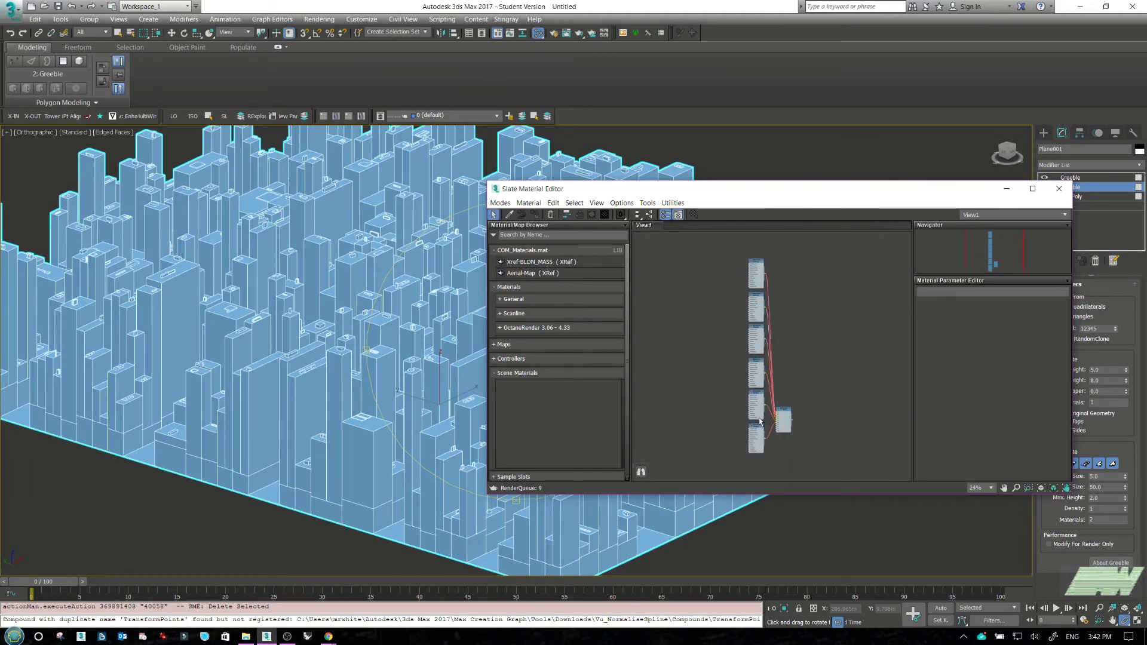
drag(755, 463, 724, 323)
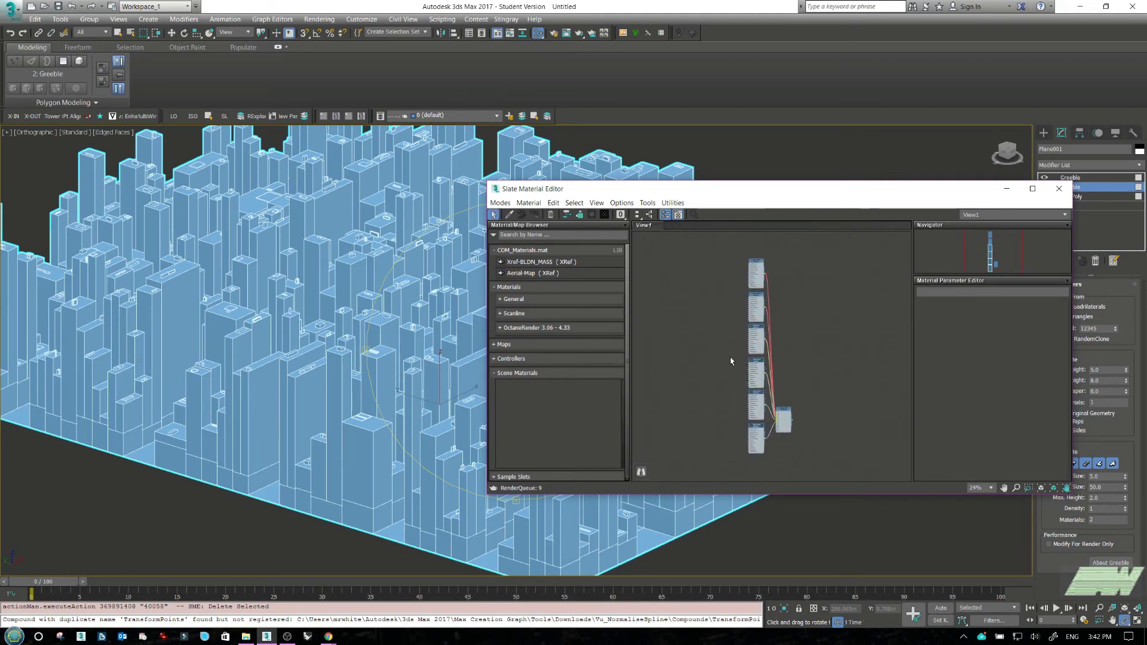
key(Delete)
click(784, 422)
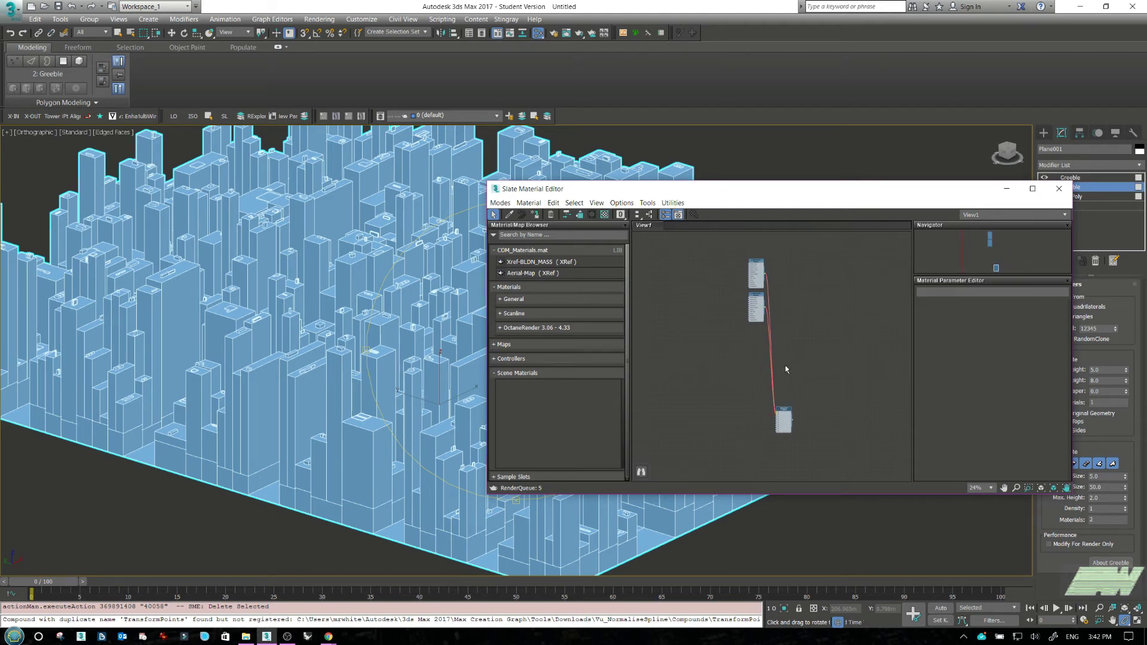
Step: Set the Multi/Sub-Object material's number of sub-materials to 3
double_click(784, 418)
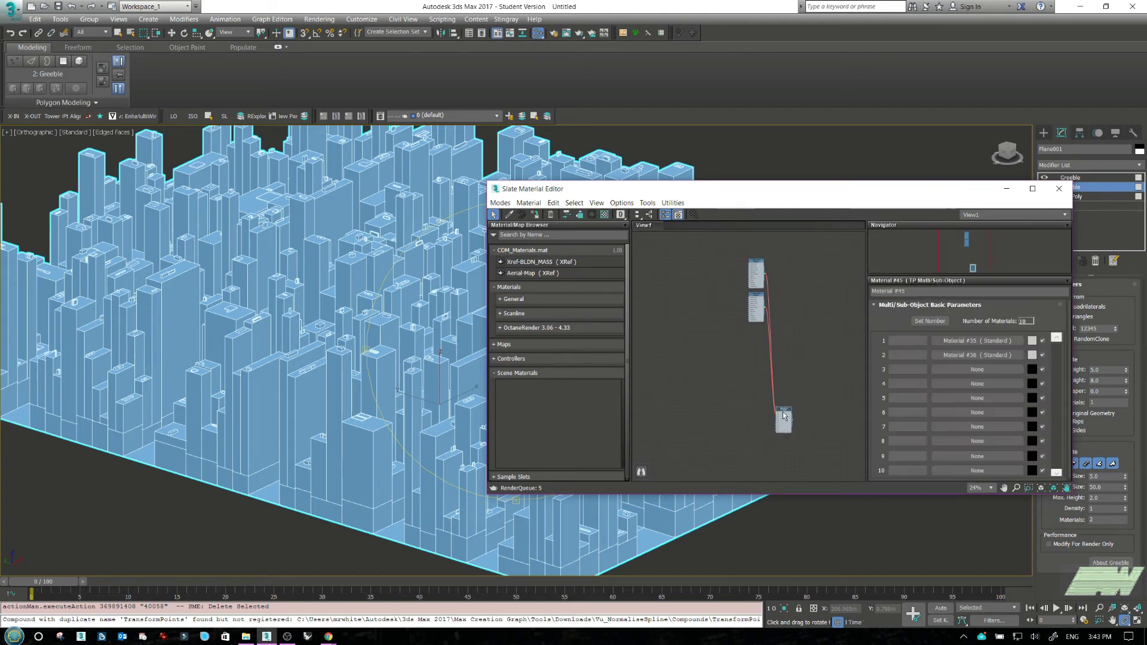
click(929, 322)
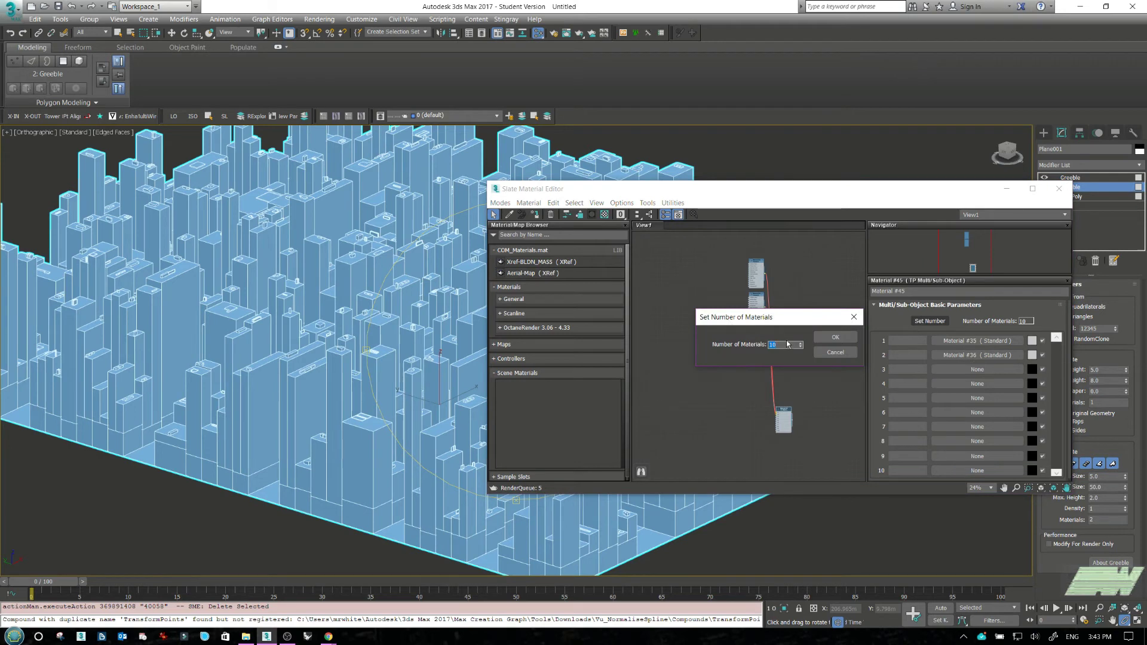
text(3)
click(835, 337)
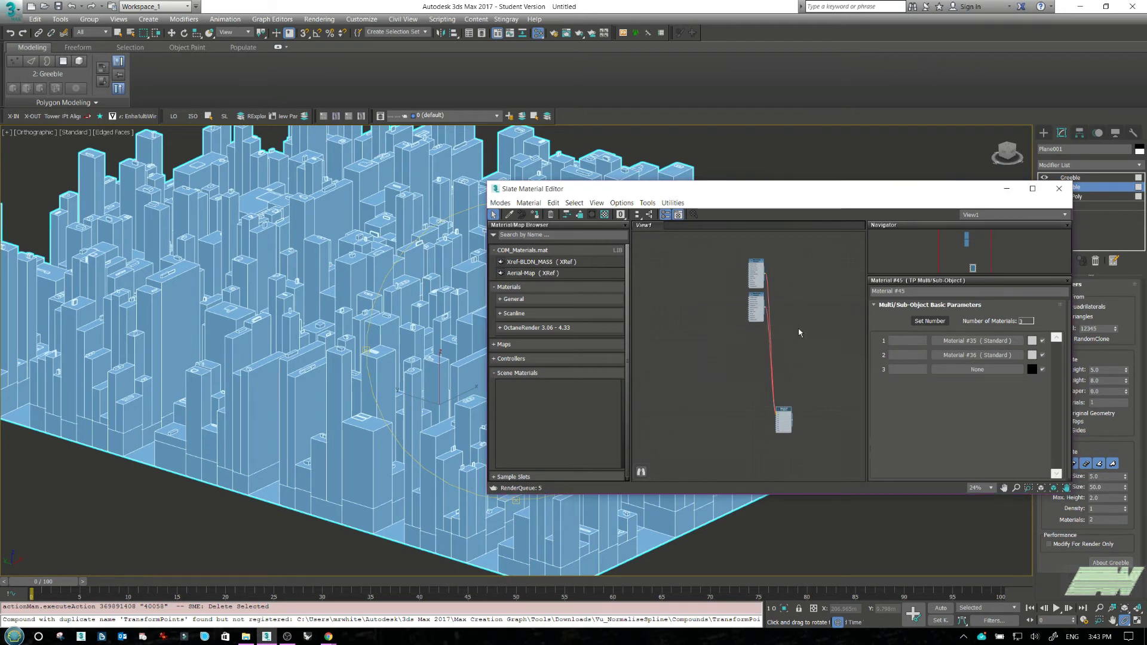
Step: Arrange the nodes and copy Material #36 as the third material
drag(754, 287, 750, 426)
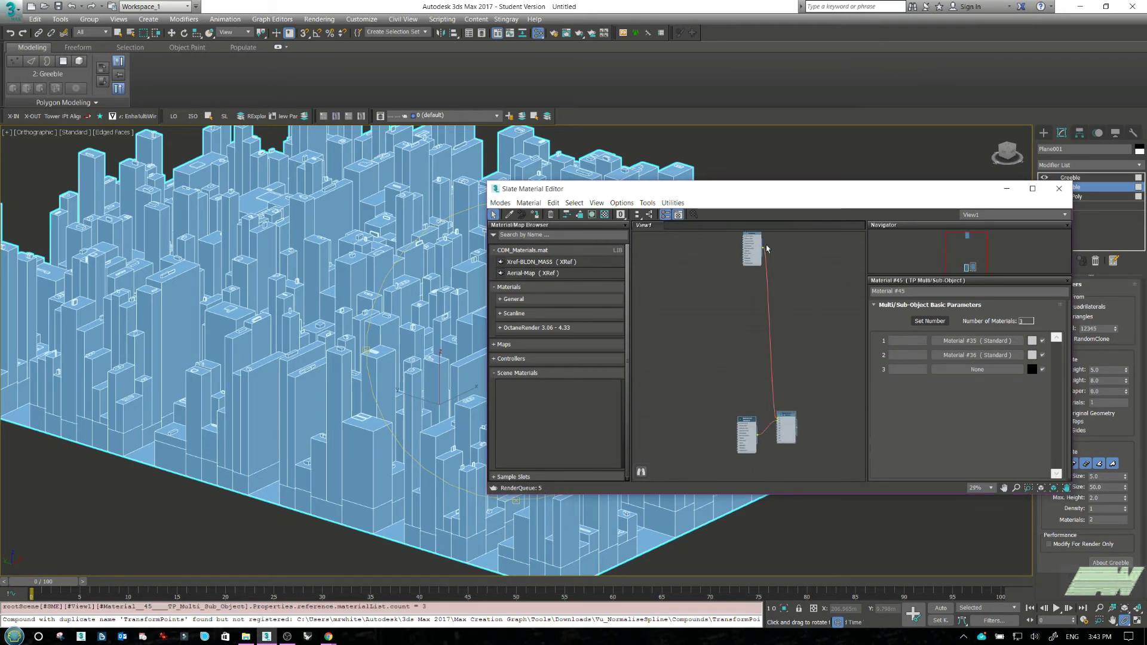
drag(754, 246, 751, 386)
scroll(772, 353, up, 3)
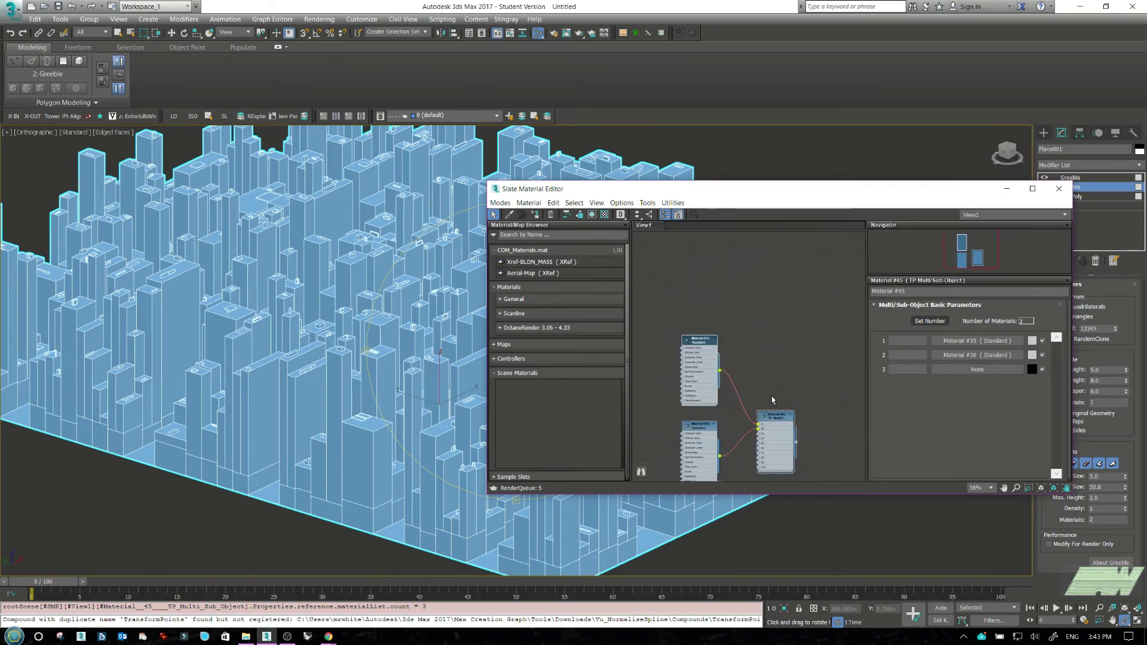
middle_drag(773, 349, 797, 232)
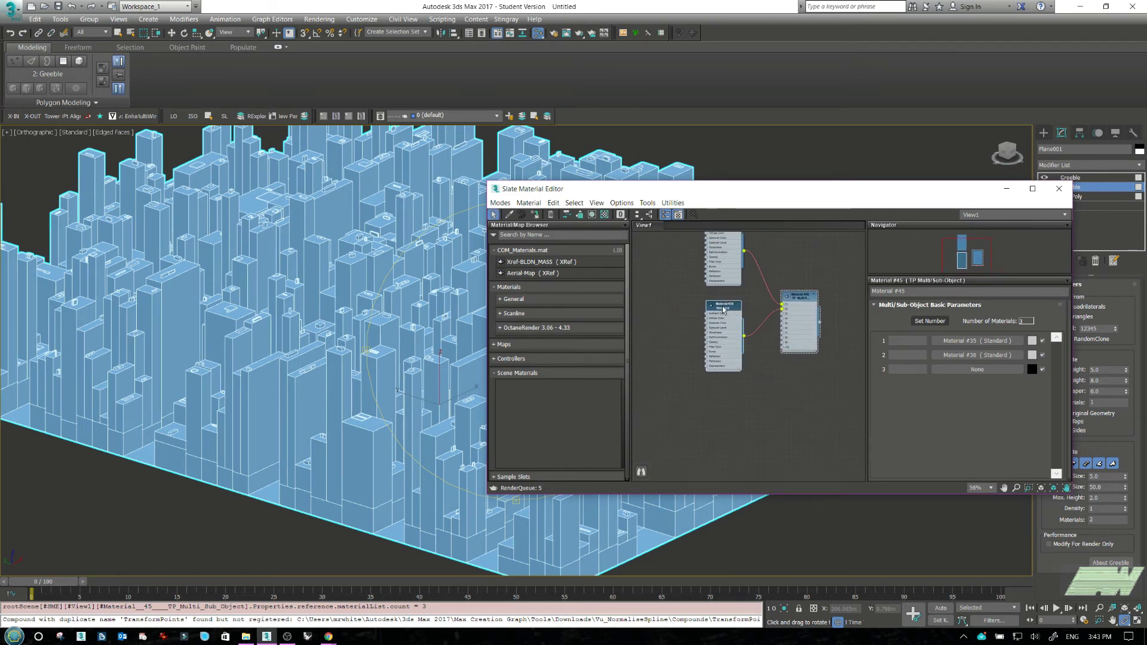
shift+drag(724, 306, 765, 352)
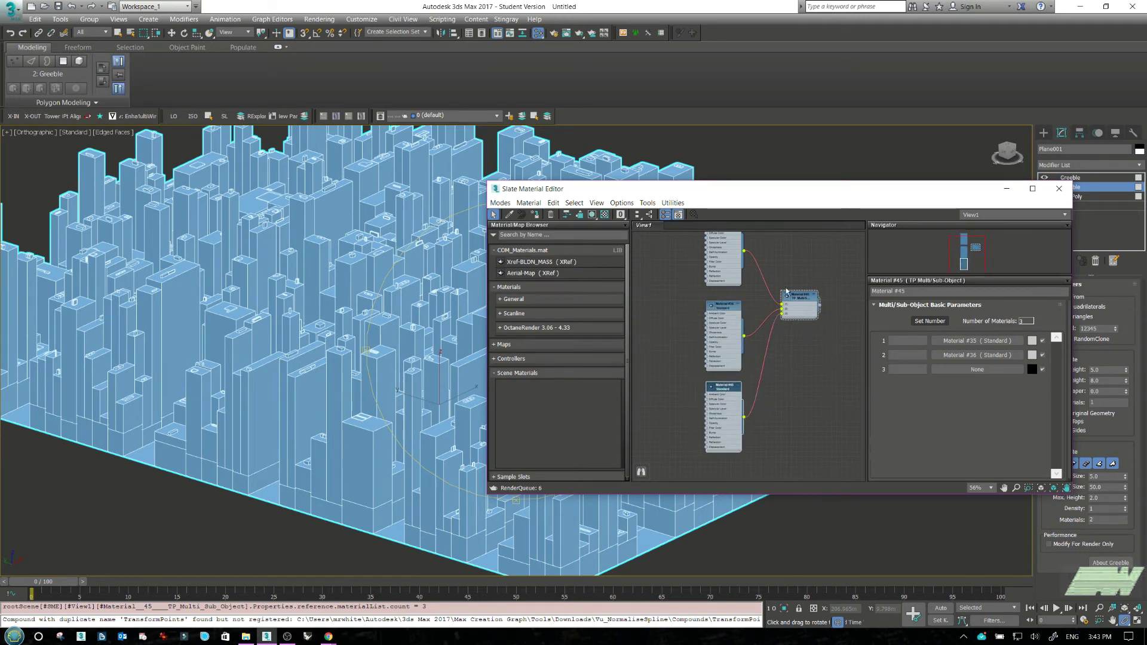
middle_drag(860, 344, 777, 413)
Step: Make Material #35's diffuse colour red
click(699, 278)
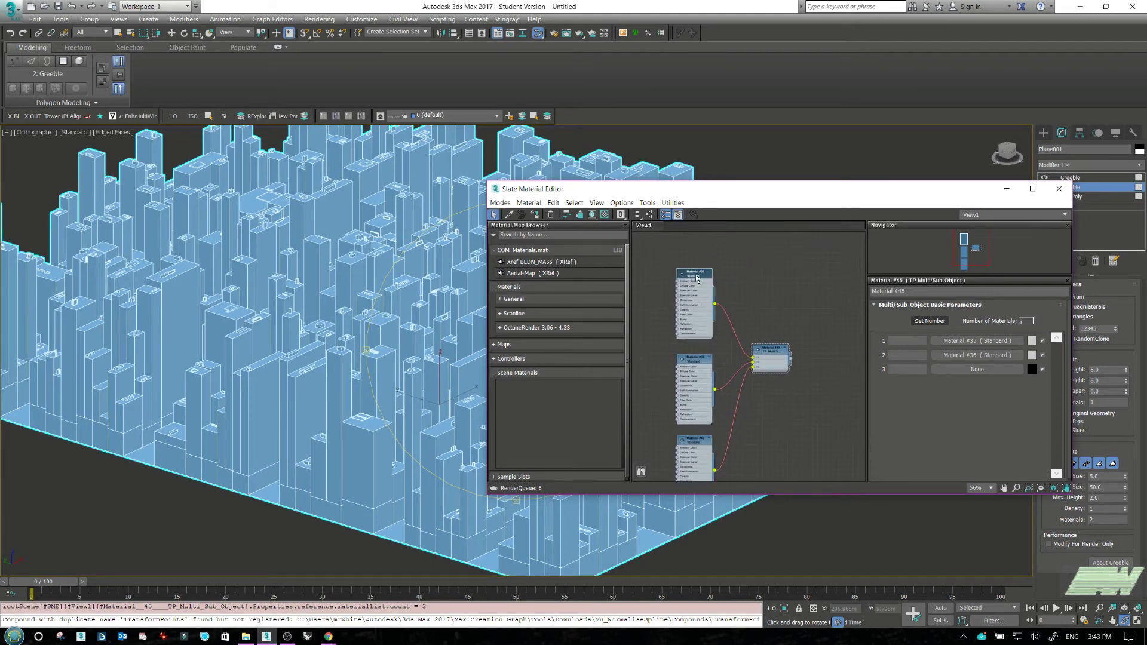
double_click(696, 278)
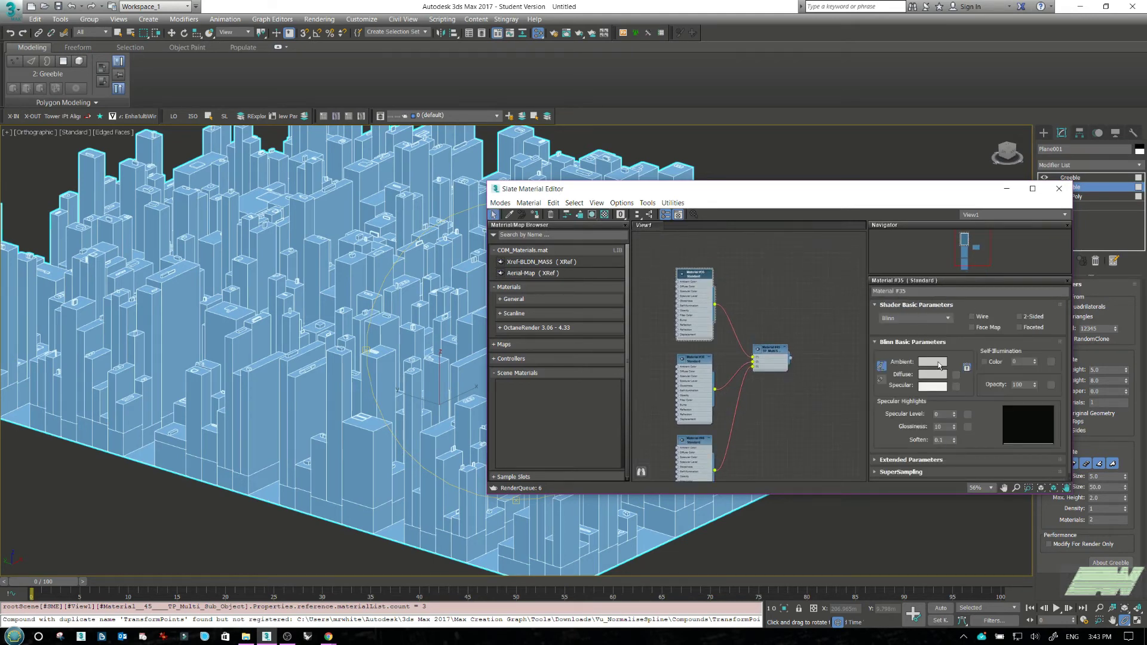
click(934, 375)
drag(289, 116, 279, 146)
click(386, 162)
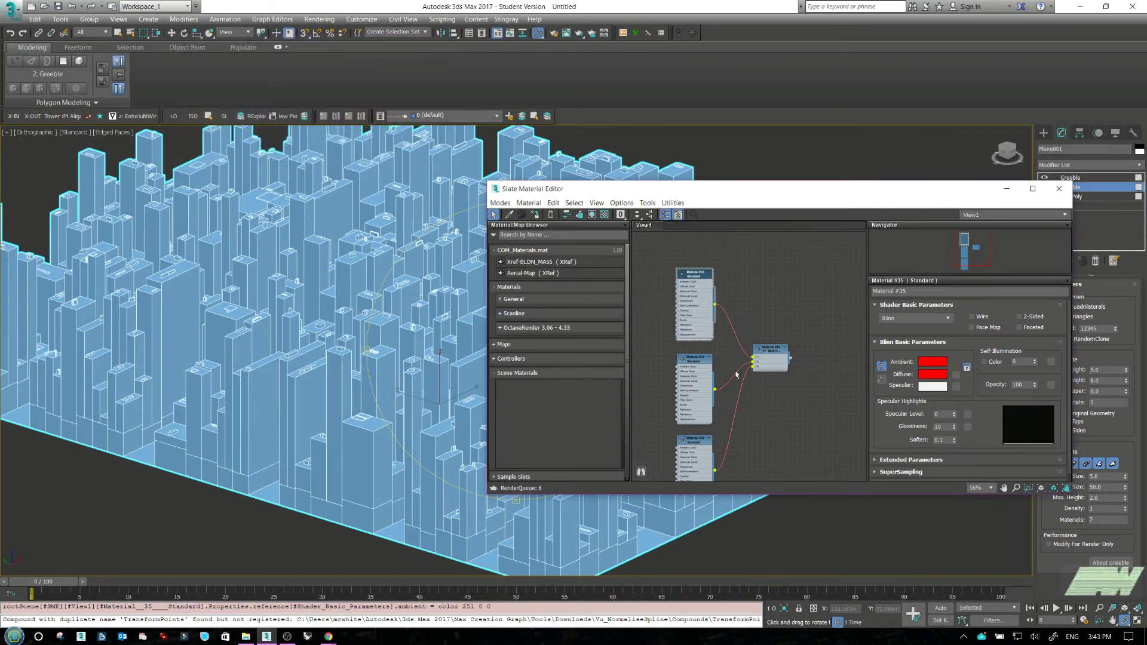
Step: Colour Material #36 purple and Material #46 green
double_click(696, 366)
click(933, 361)
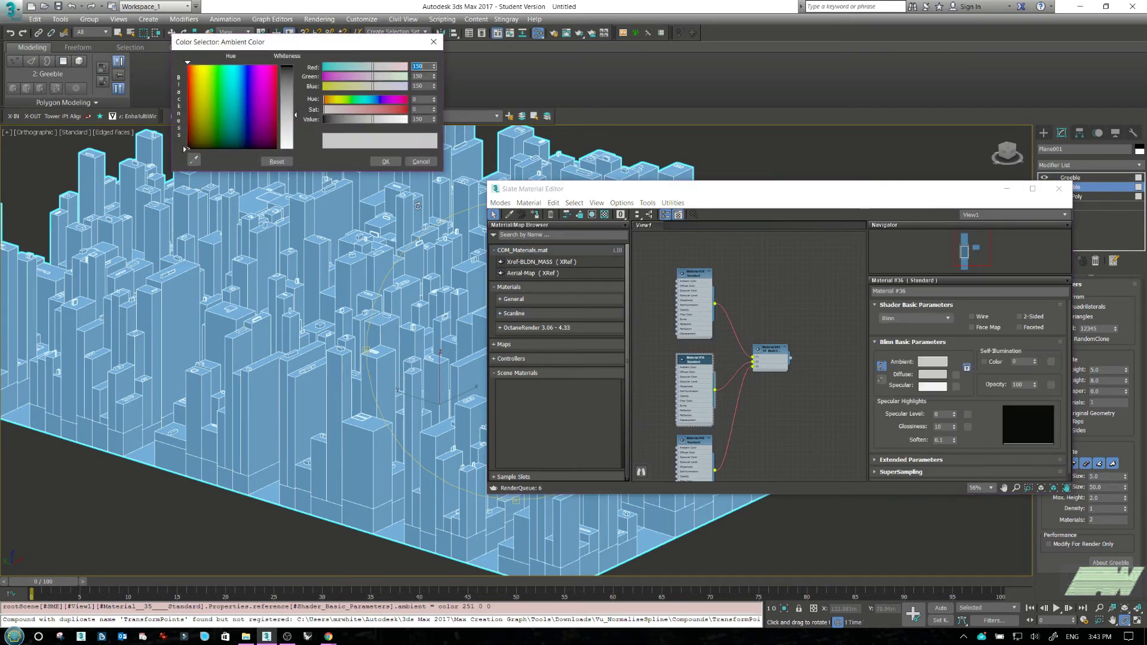
drag(245, 102, 287, 146)
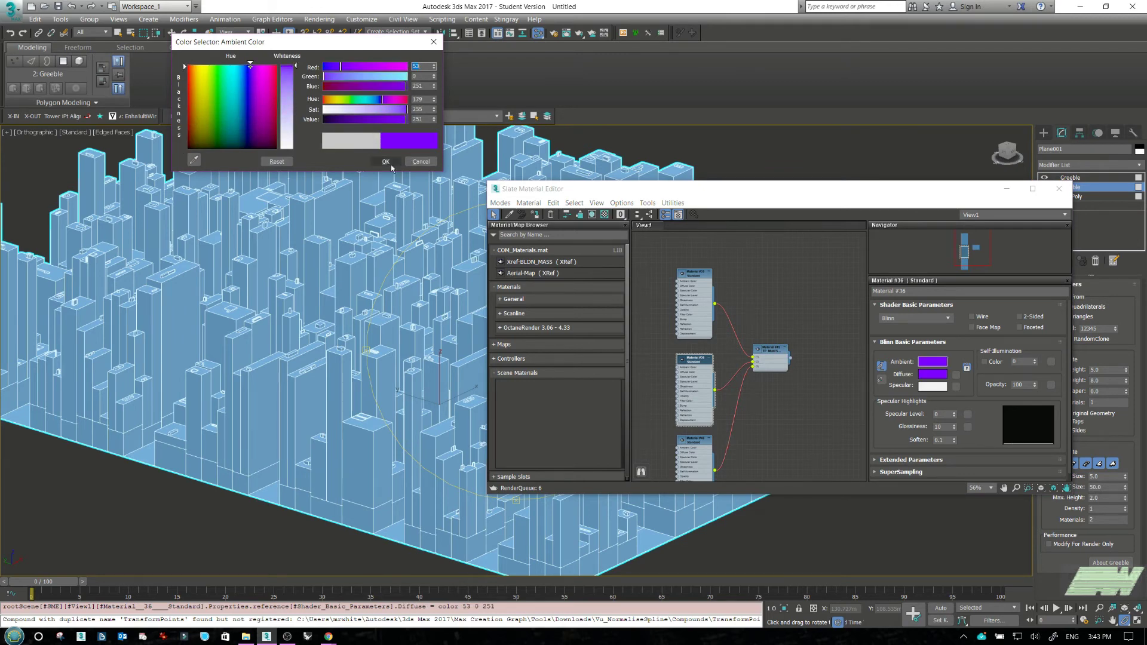
click(385, 161)
double_click(695, 456)
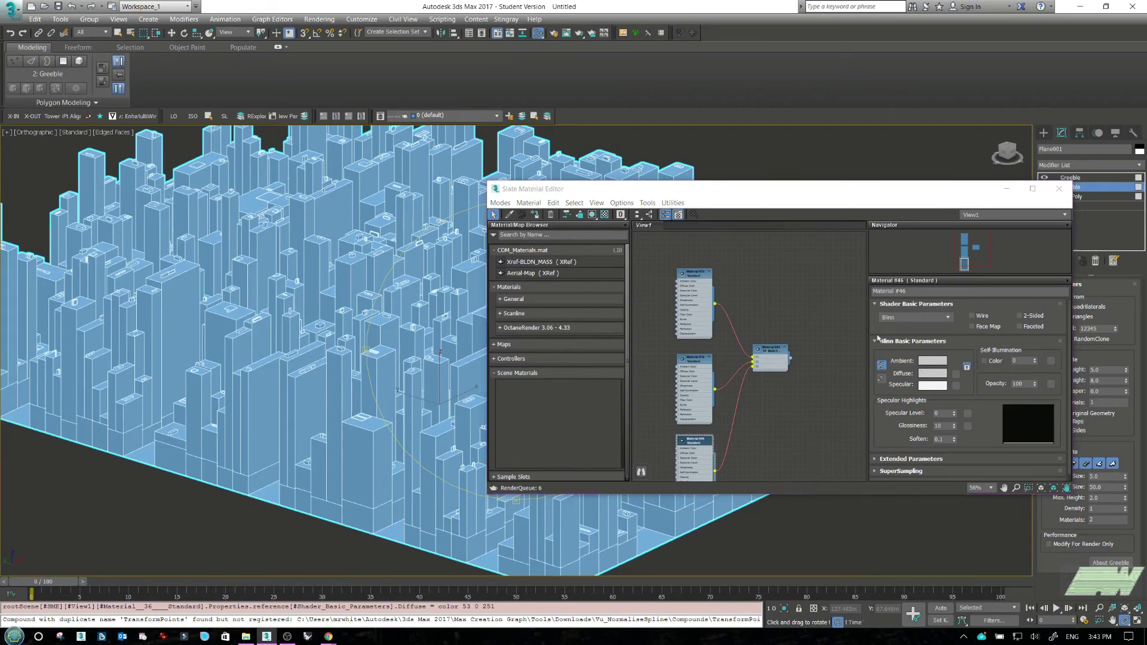
click(933, 373)
drag(210, 81, 214, 66)
click(385, 161)
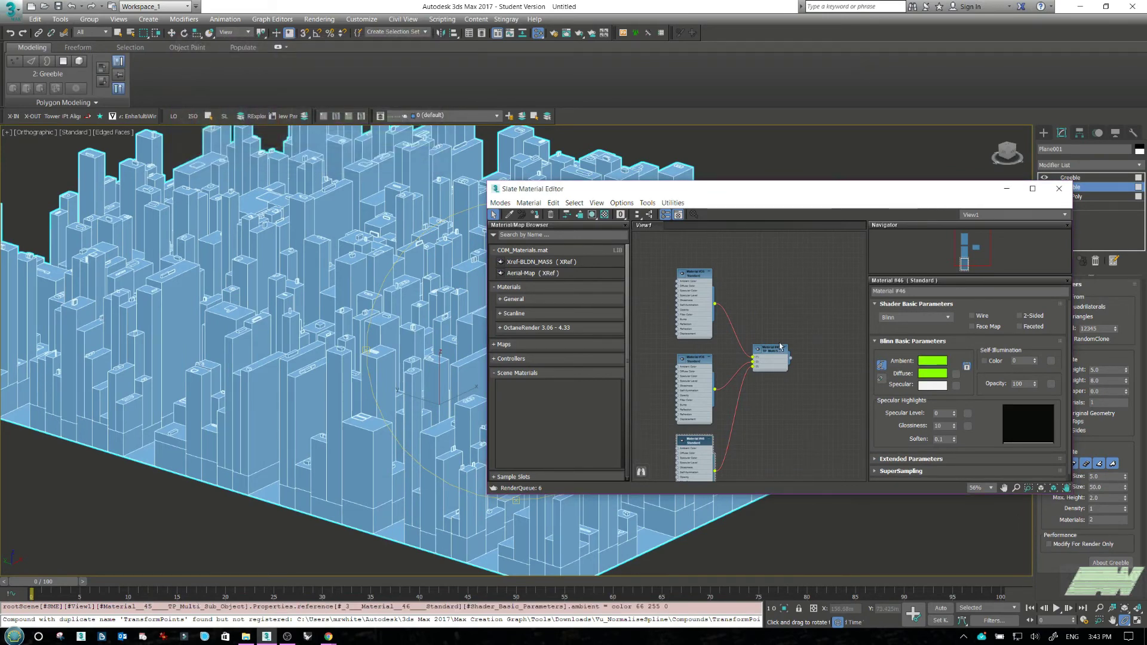
Step: Assign the Multi/Sub-Object material to the city plane and inspect the red buildings up close
drag(791, 360, 373, 330)
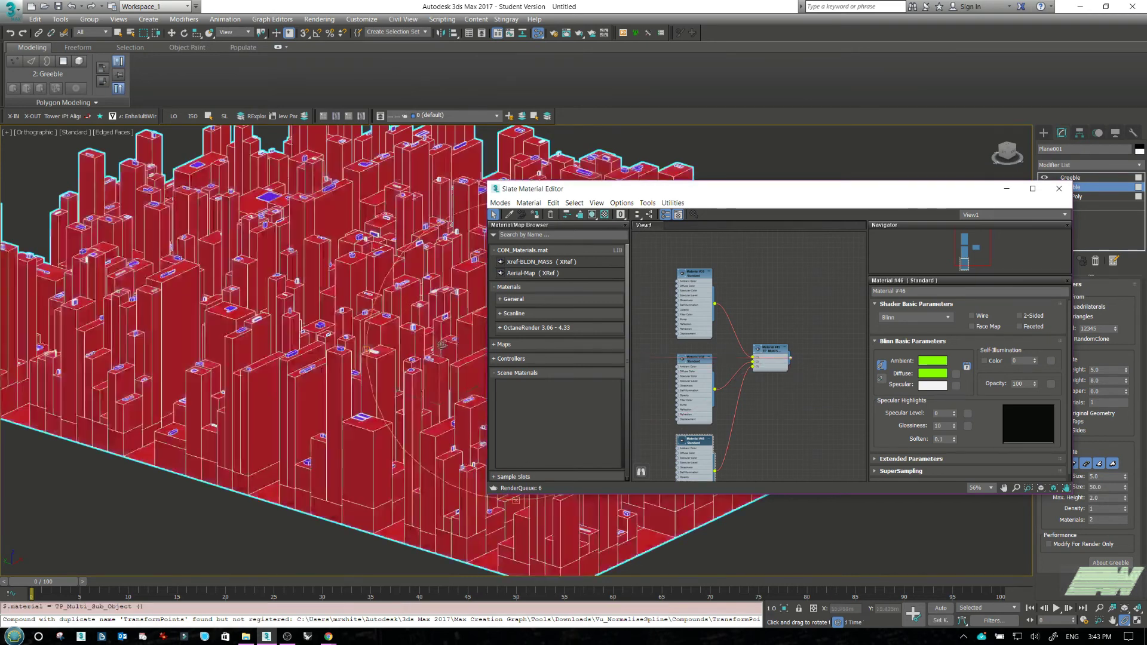
scroll(418, 371, up, 6)
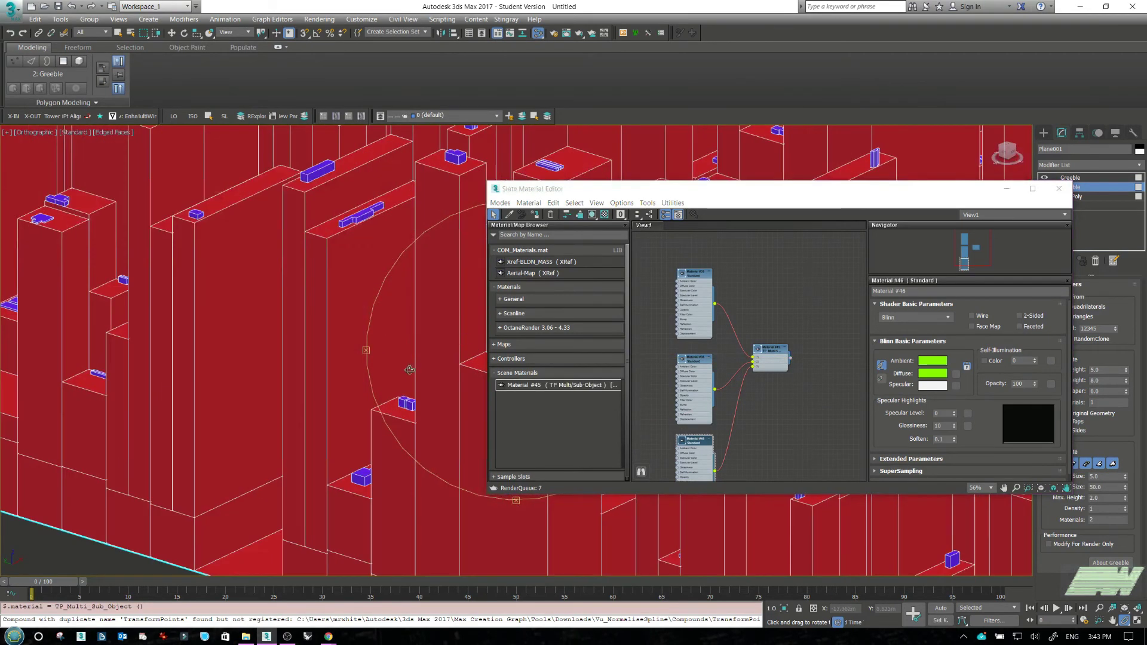
scroll(449, 355, up, 8)
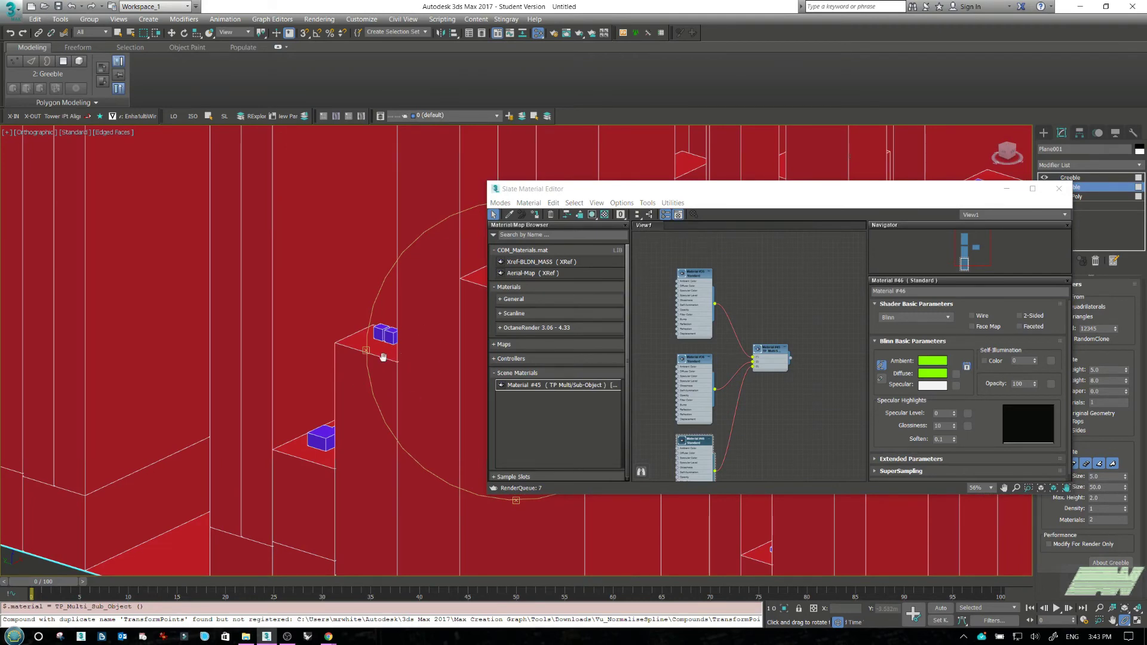
scroll(385, 358, down, 3)
middle_drag(384, 359, 257, 363)
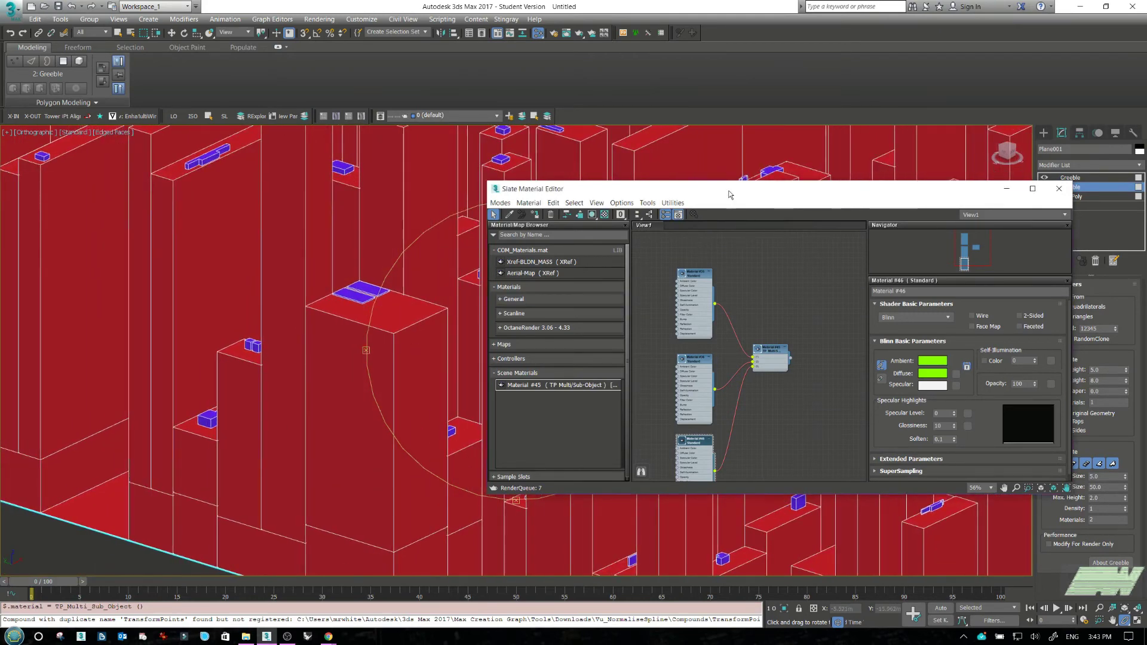
drag(731, 196, 708, 200)
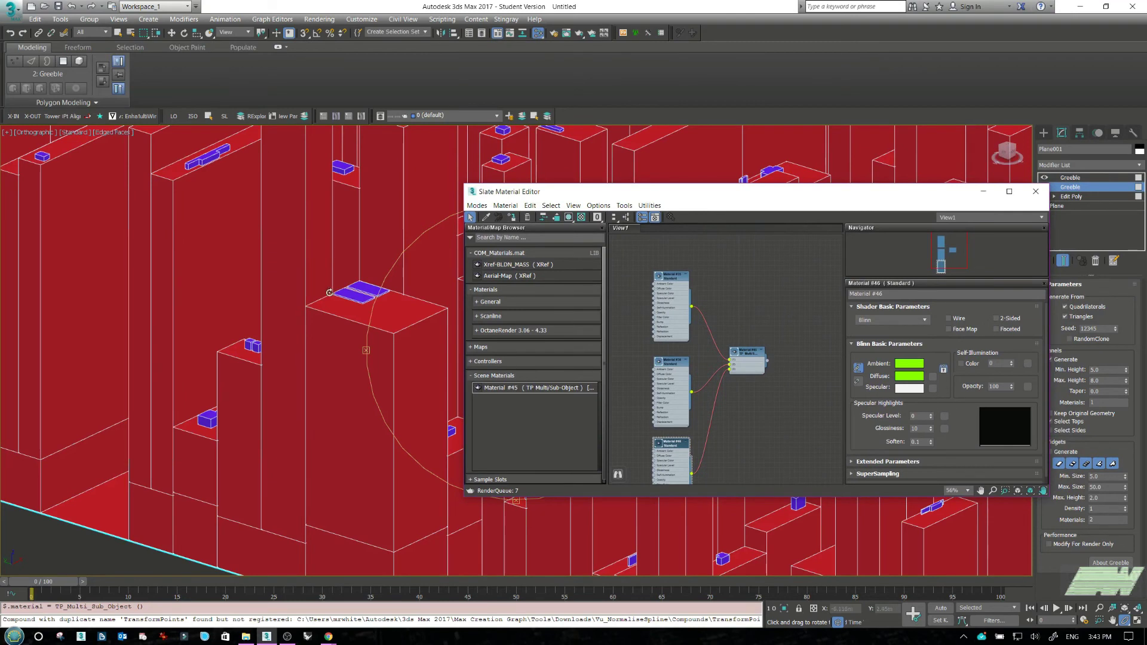
scroll(363, 294, up, 2)
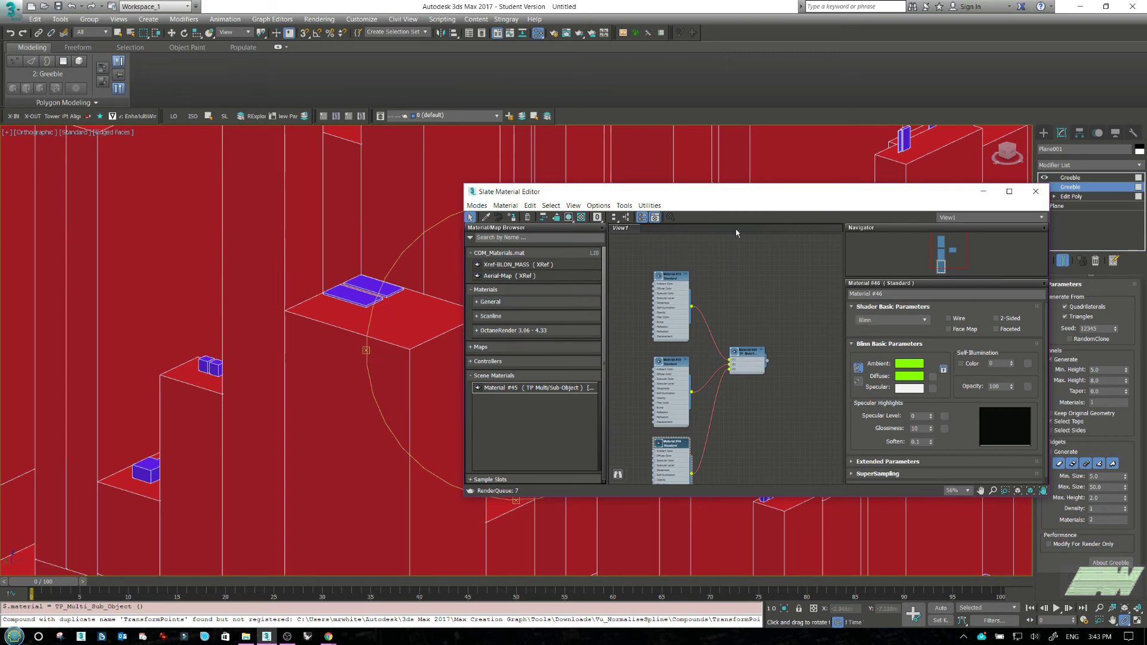
Step: Close the material editor and give the upper Greeble 3 panel materials and 1 widget material
click(1036, 191)
scroll(461, 345, down, 6)
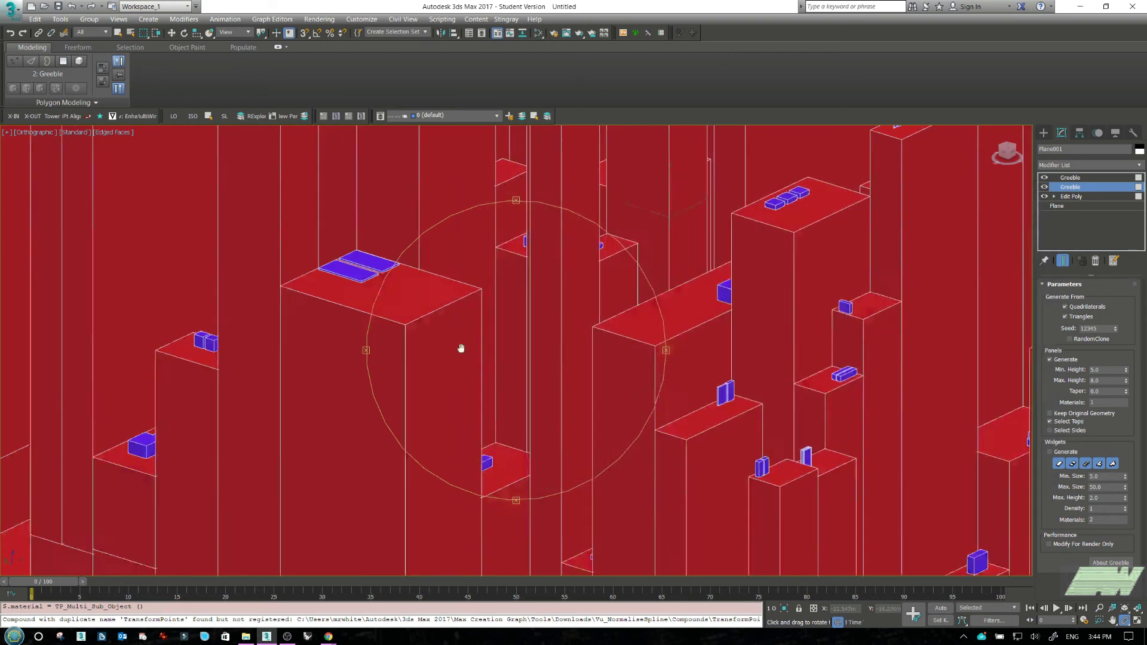
scroll(579, 389, up, 2)
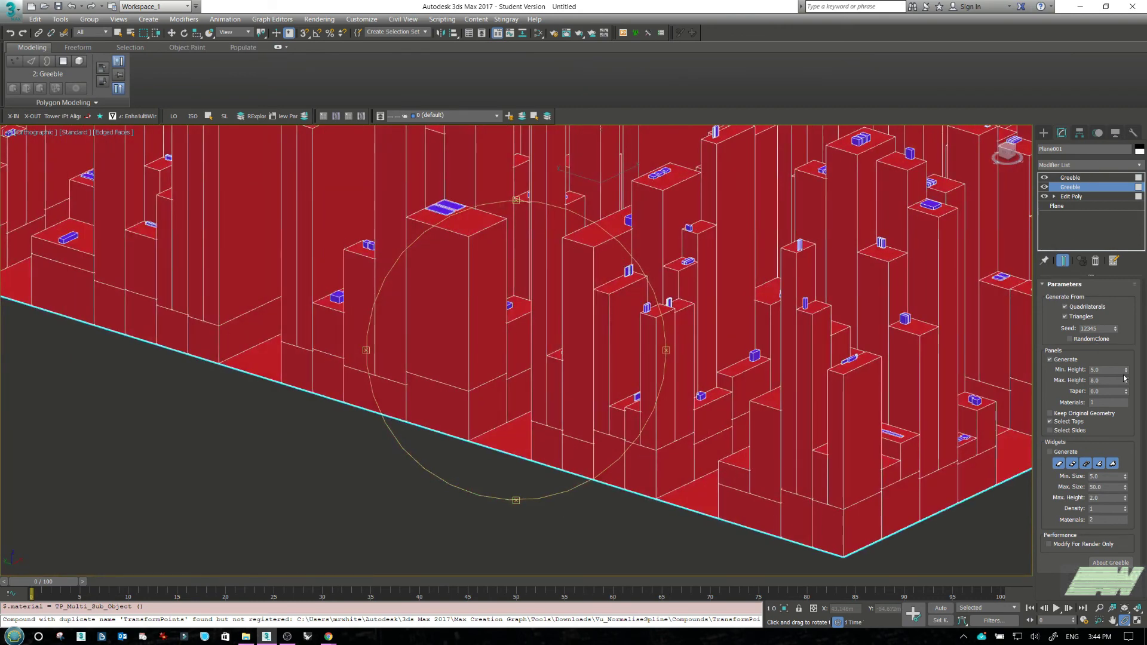
click(1112, 400)
click(1070, 177)
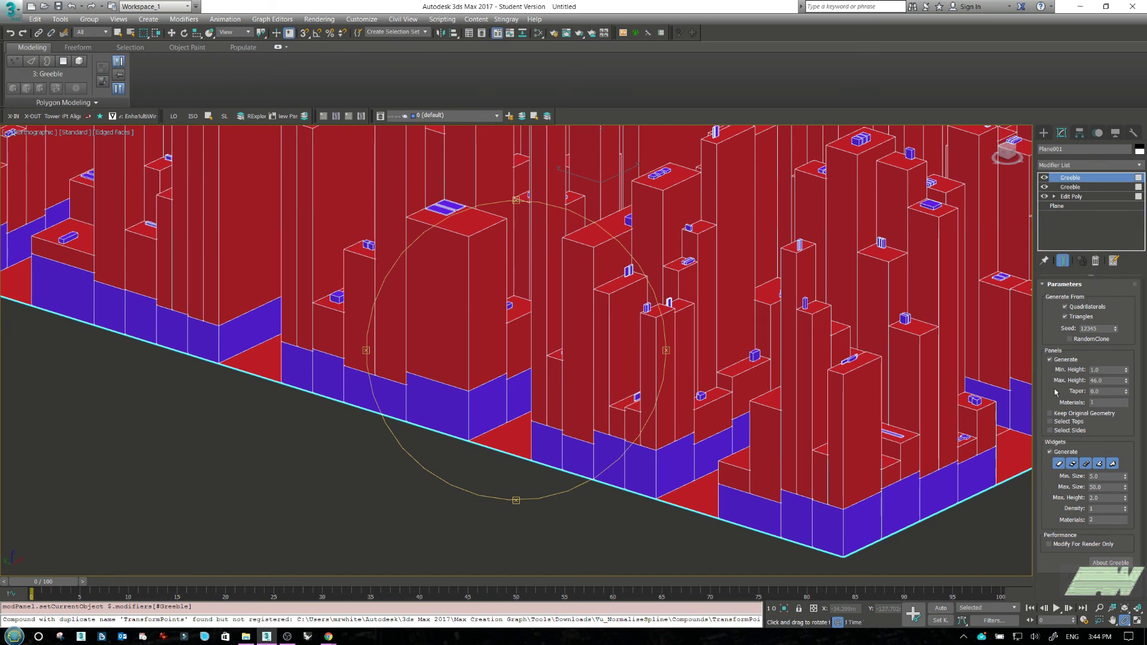
double_click(1090, 402)
text(3)
key(Return)
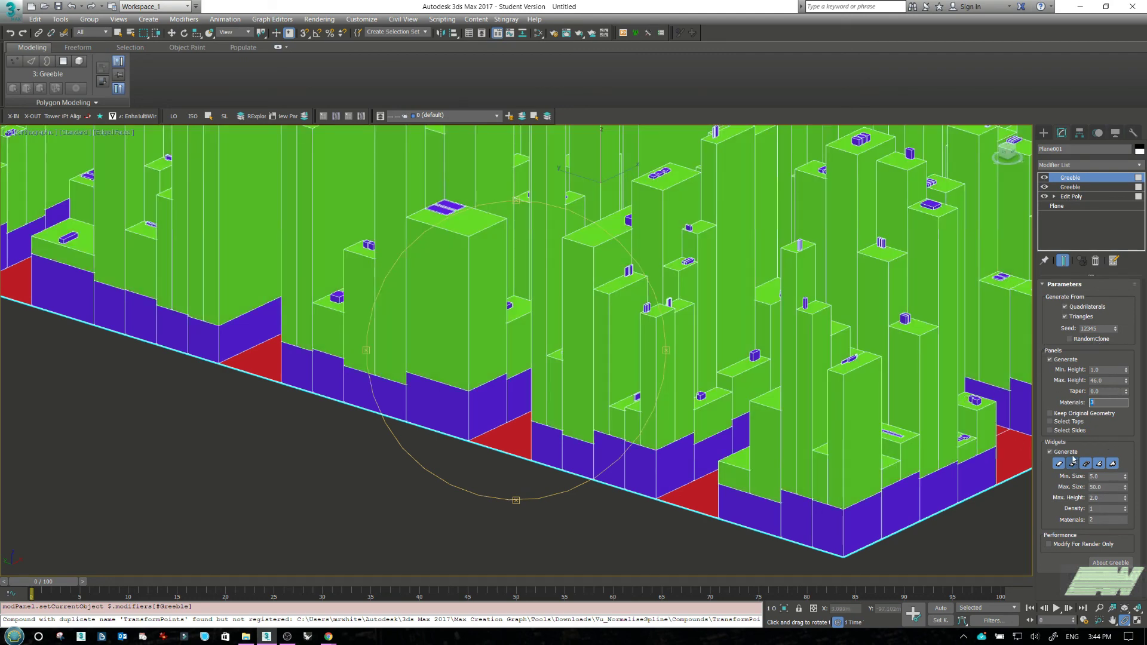
double_click(1102, 519)
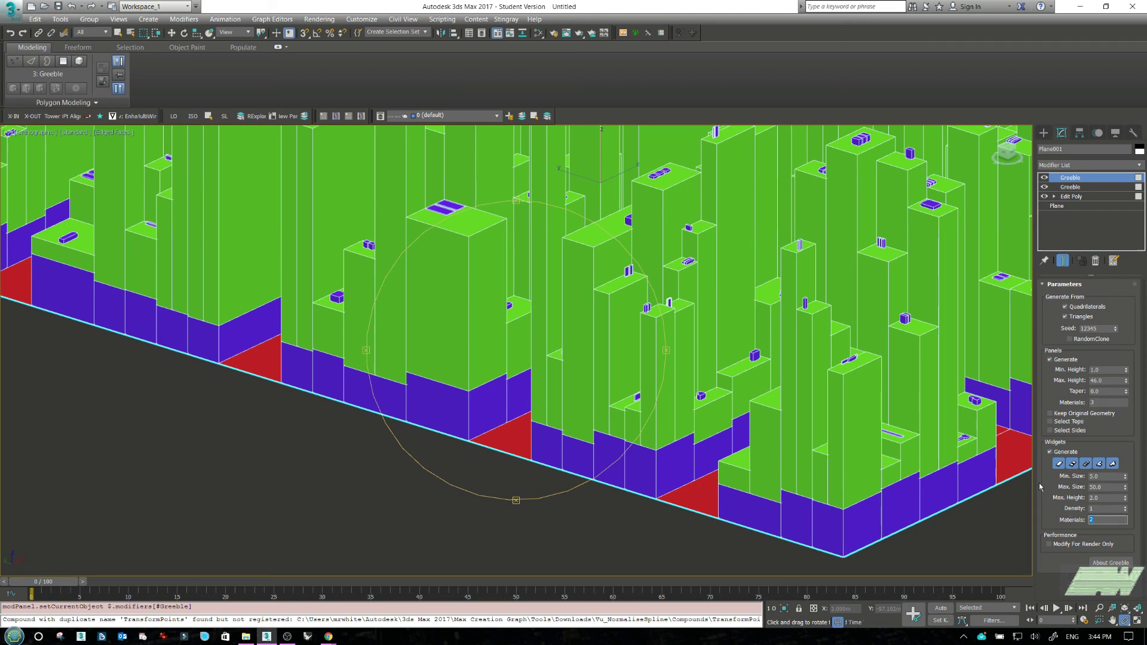